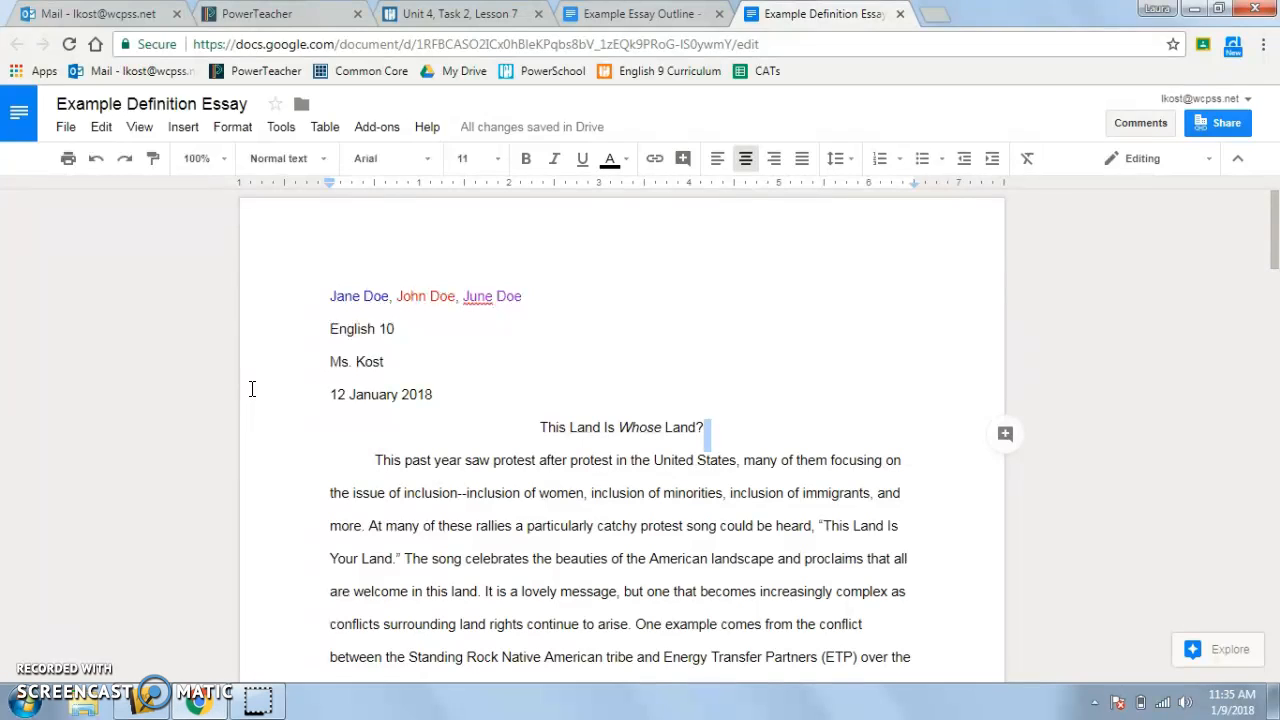
{"action": "left_click", "coordinate": [329, 296]}
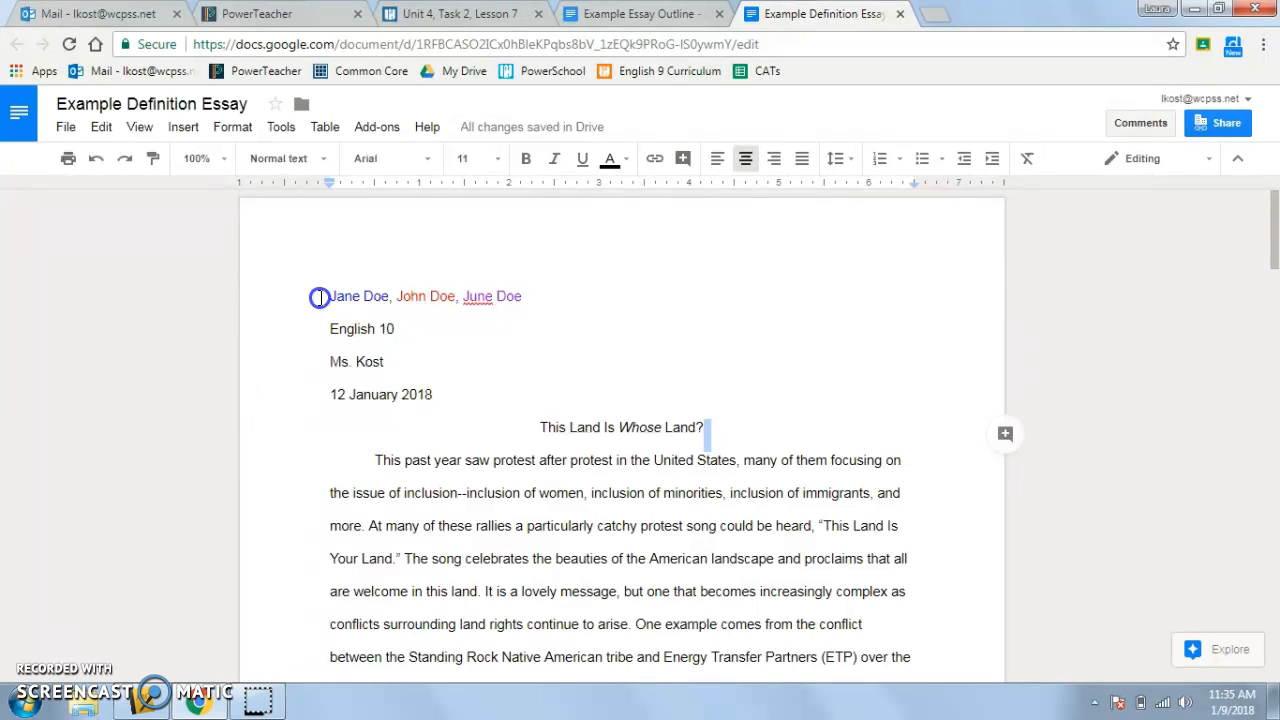
{"action": "left_click", "coordinate": [428, 162]}
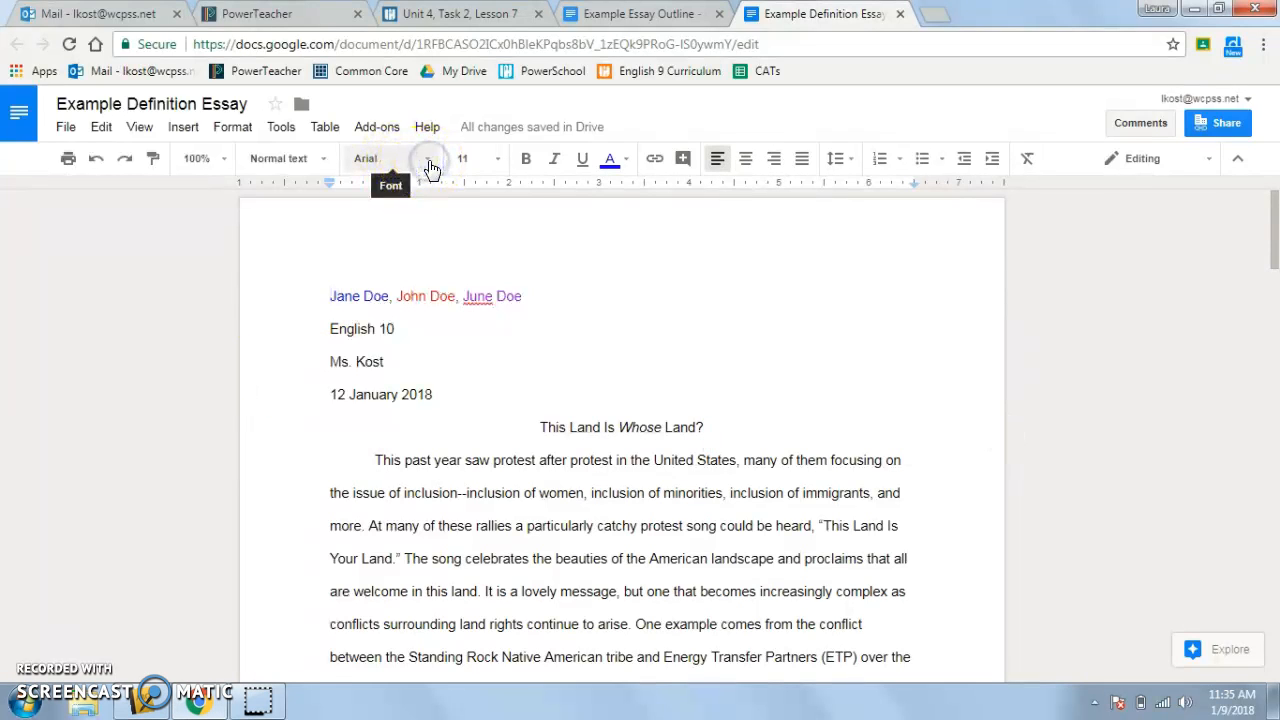
{"action": "left_click", "coordinate": [727, 271]}
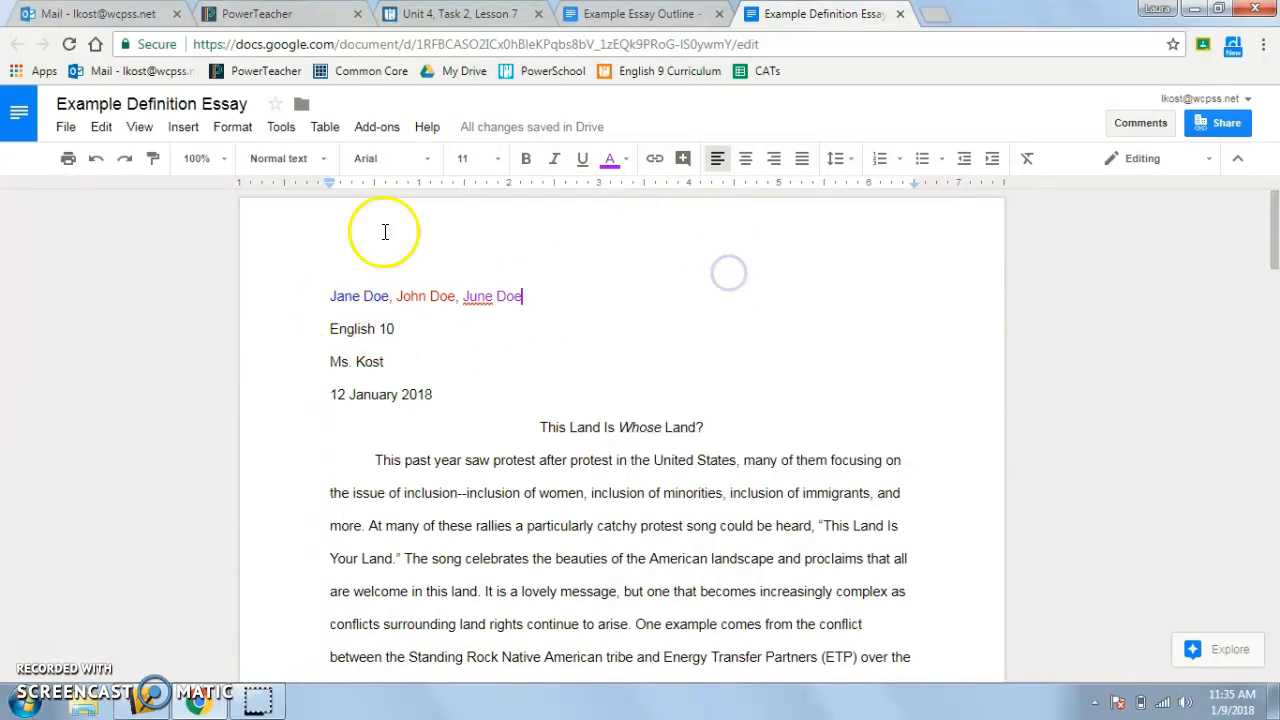
Select the essay from its heading onward and apply double line spacing to it.
{"action": "left_click", "coordinate": [321, 297]}
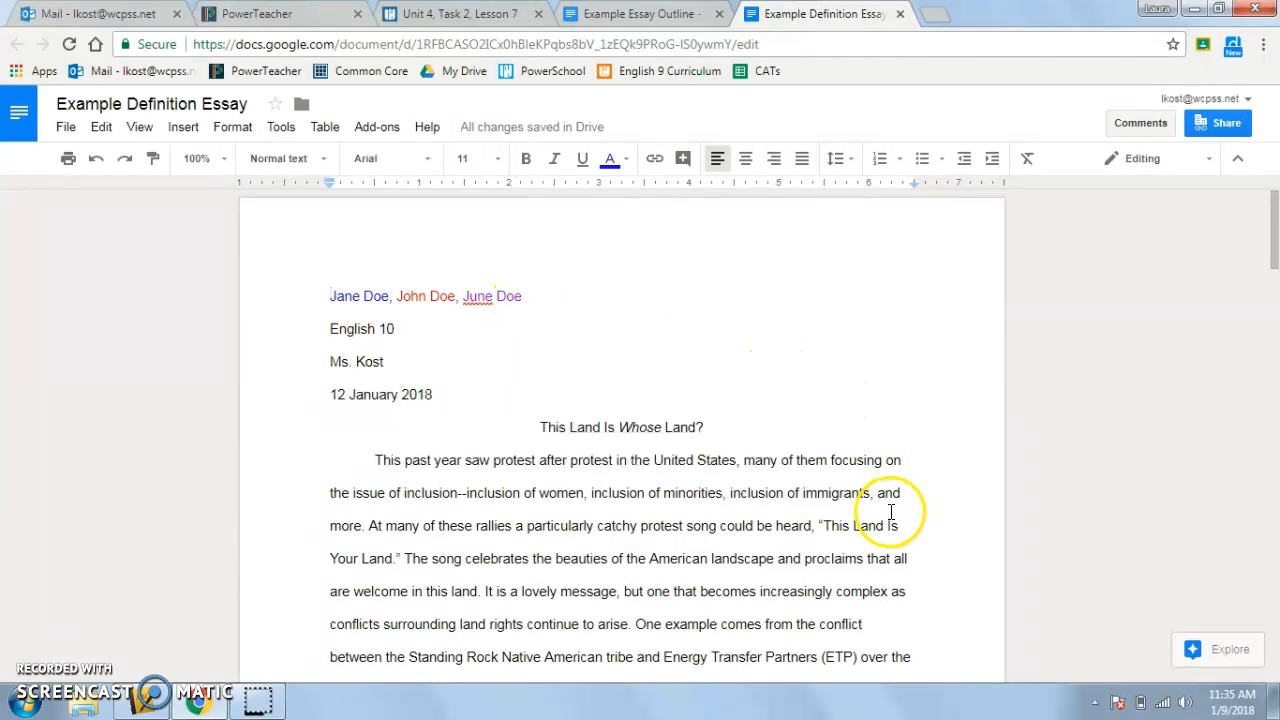
{"action": "mouse_move", "coordinate": [325, 303]}
{"action": "left_mouse_down"}
{"action": "mouse_move", "coordinate": [426, 339]}
{"action": "mouse_move", "coordinate": [871, 663]}
{"action": "mouse_move", "coordinate": [872, 706]}
{"action": "left_mouse_up"}
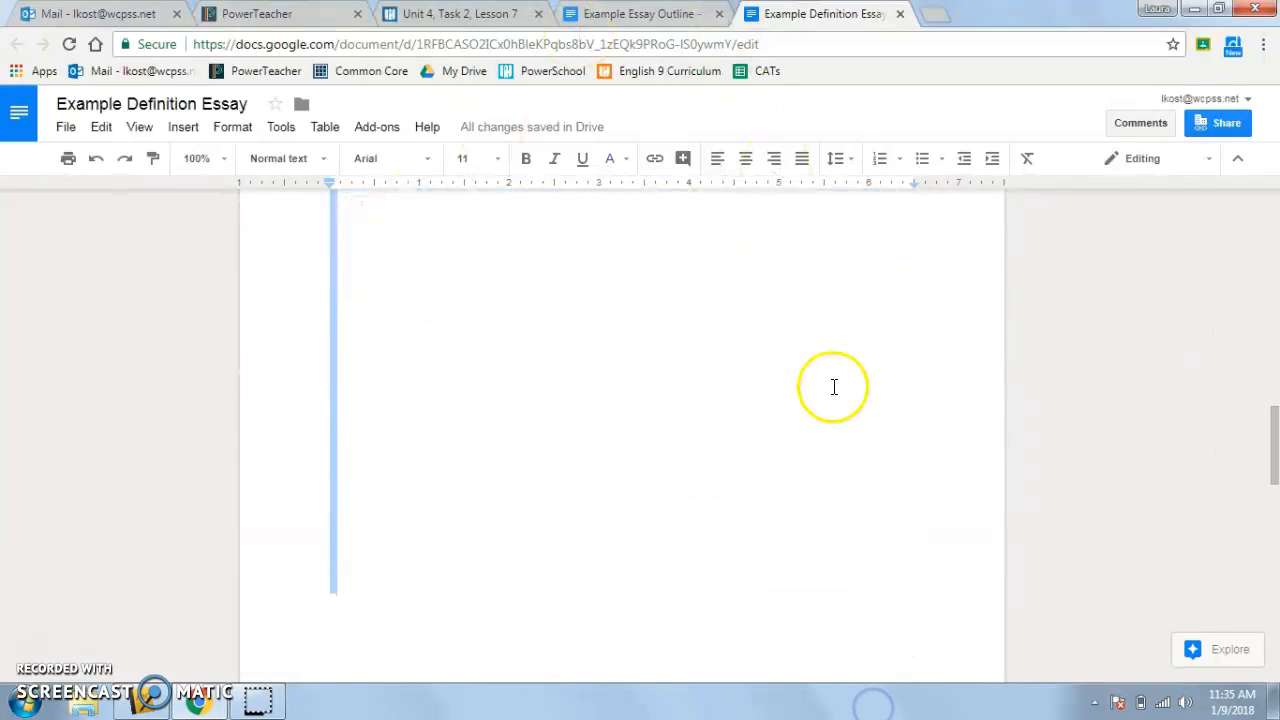
{"action": "left_click", "coordinate": [838, 160]}
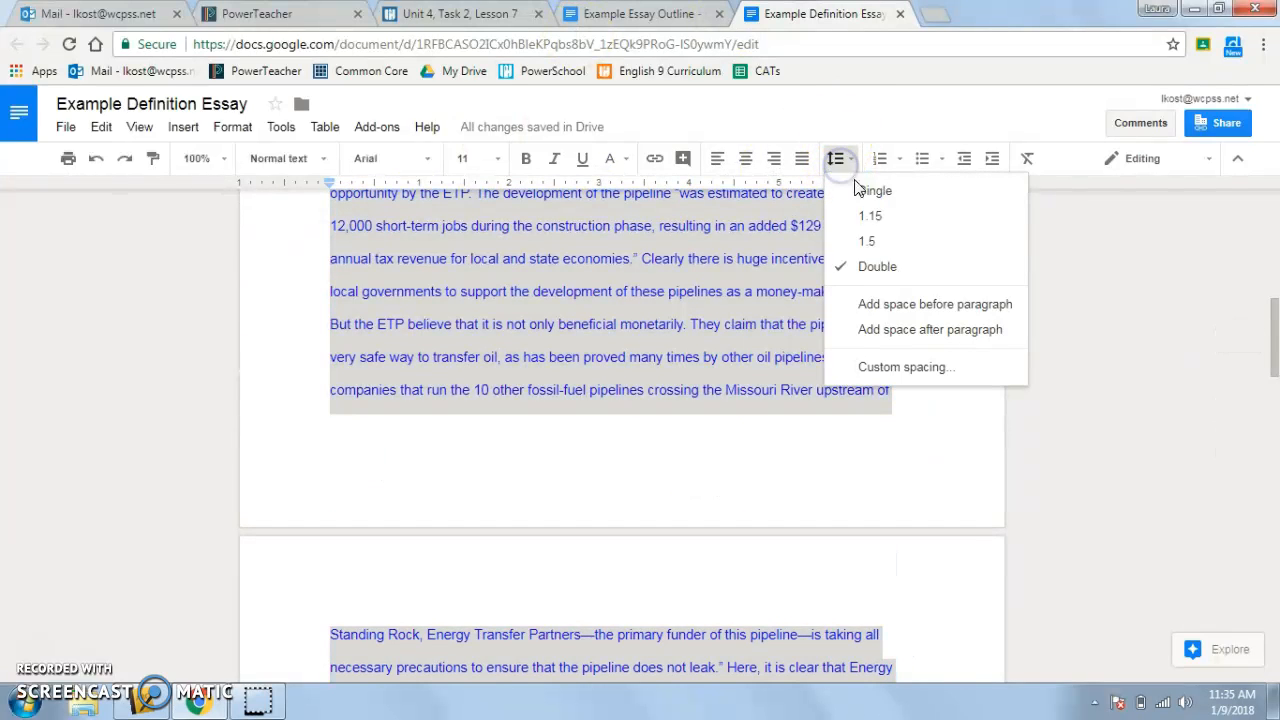
{"action": "left_click", "coordinate": [887, 272]}
{"action": "left_click", "coordinate": [735, 292]}
{"action": "scroll", "coordinate": [735, 293], "scroll_direction": "up", "scroll_amount": 7}
{"action": "left_click", "coordinate": [681, 290]}
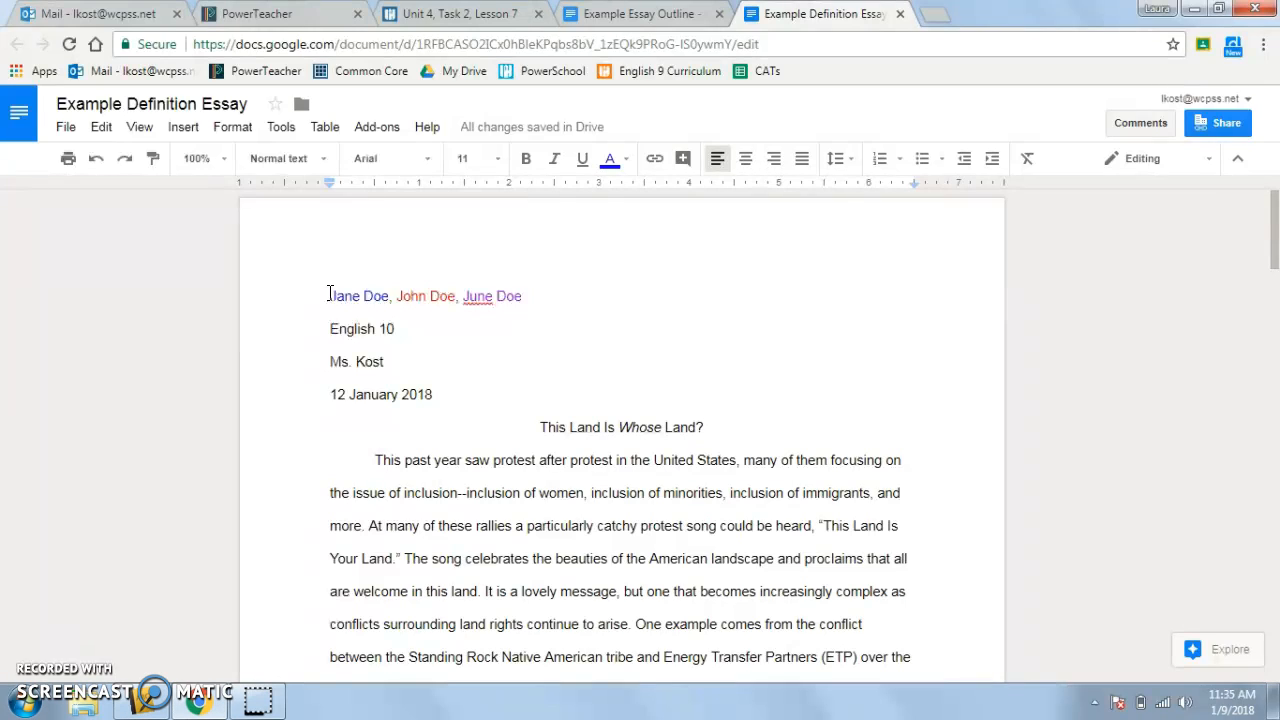
Check the text colour assigned to each student's name in the essay heading.
{"action": "left_click_drag", "start_coordinate": [325, 293], "coordinate": [389, 297]}
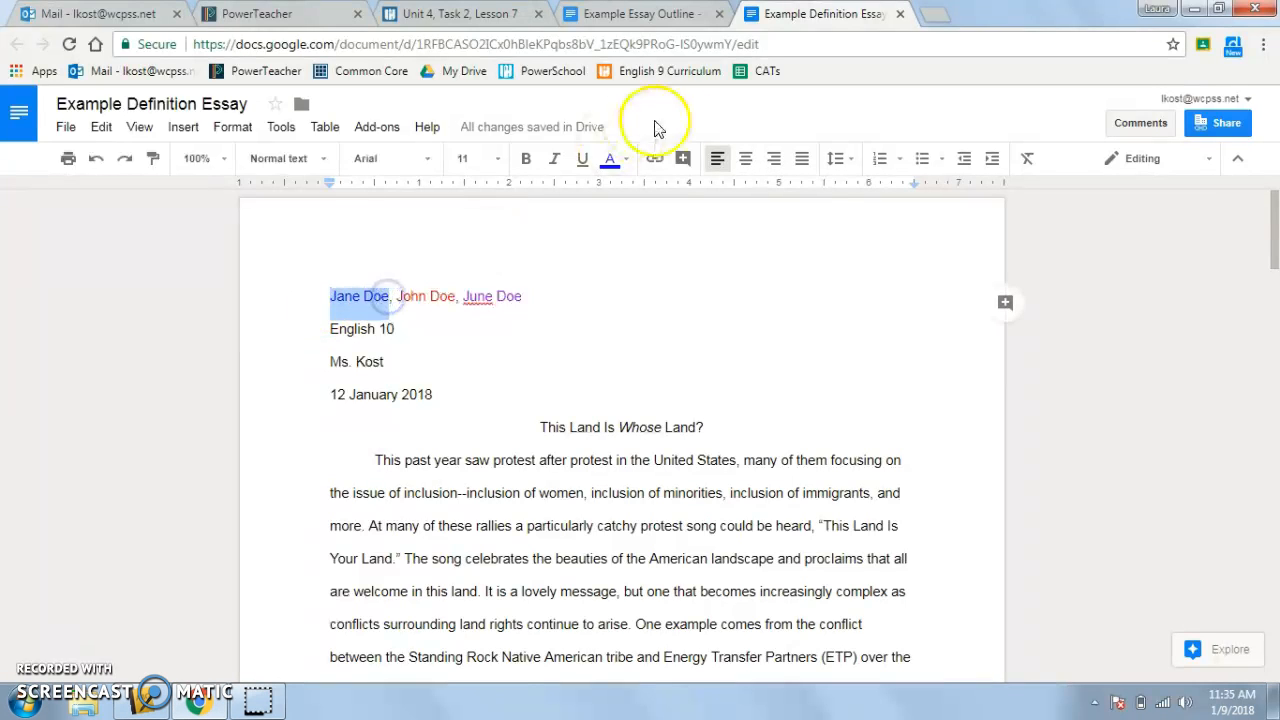
{"action": "left_click", "coordinate": [624, 160]}
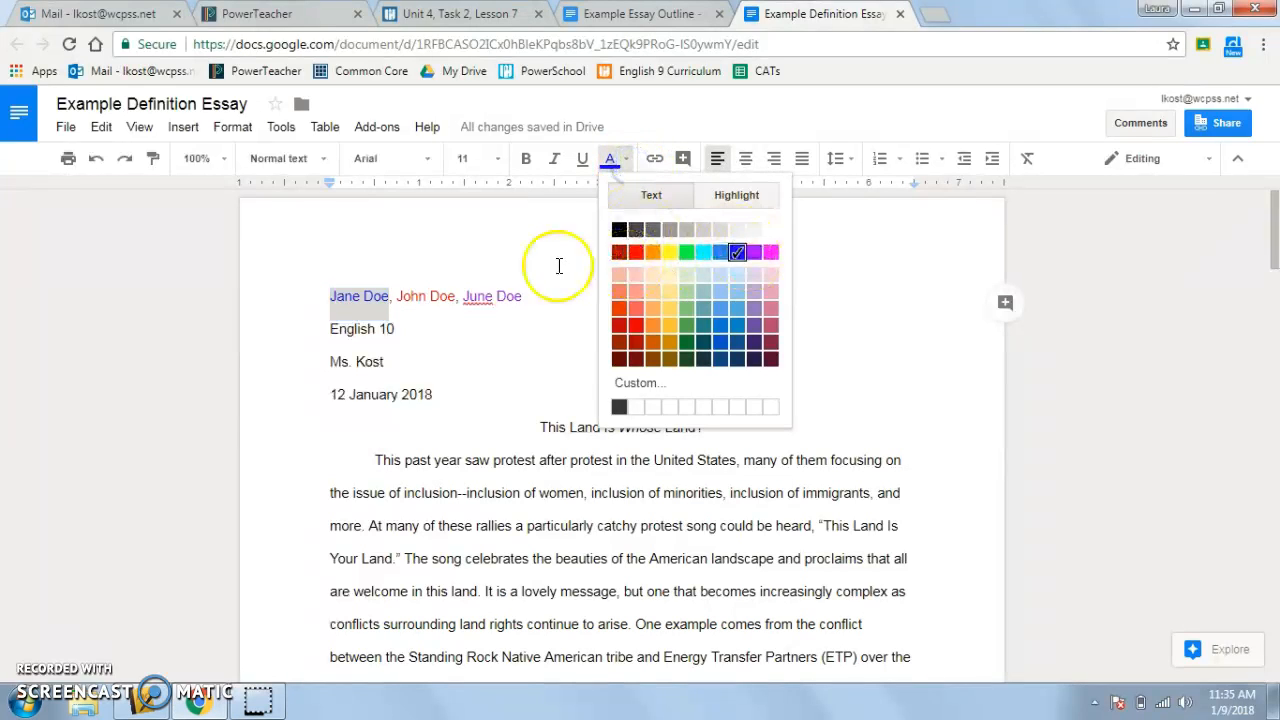
{"action": "left_click", "coordinate": [444, 298]}
{"action": "left_click", "coordinate": [494, 297]}
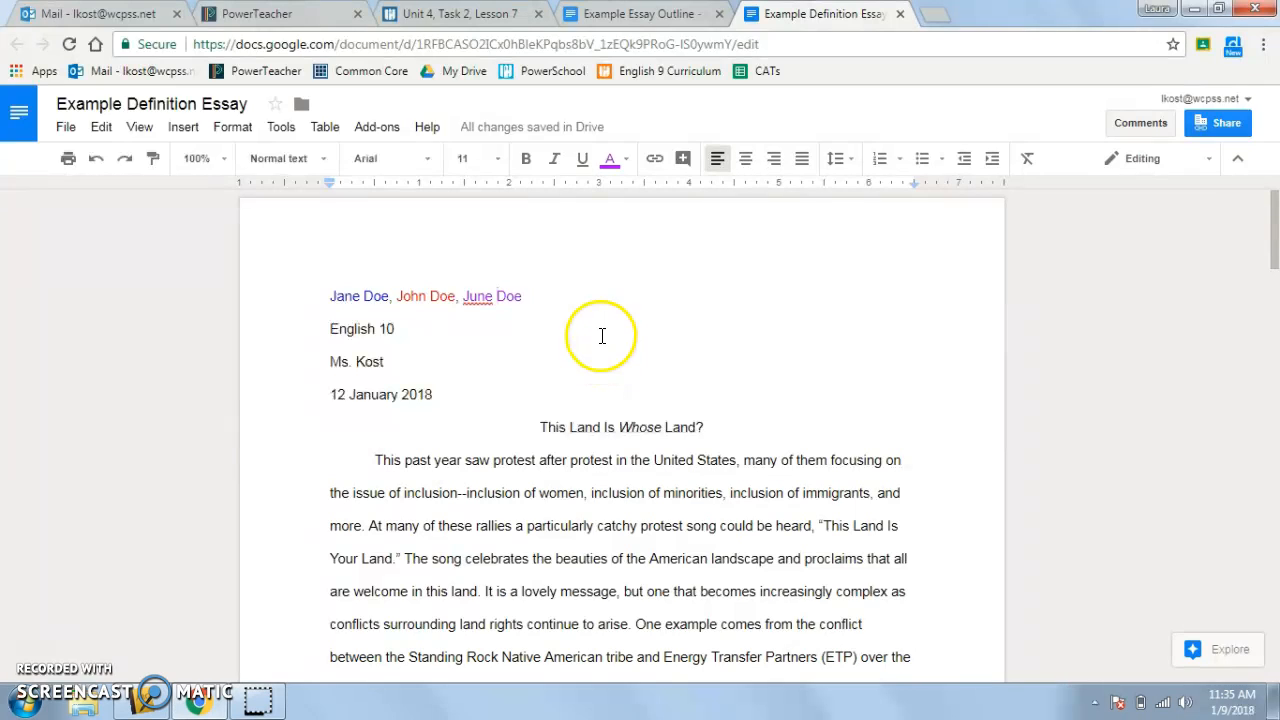
Compare the text colour of the Dakota Access Pipeline body paragraph with the student names in the heading.
{"action": "scroll", "coordinate": [601, 348], "scroll_direction": "down", "scroll_amount": 1}
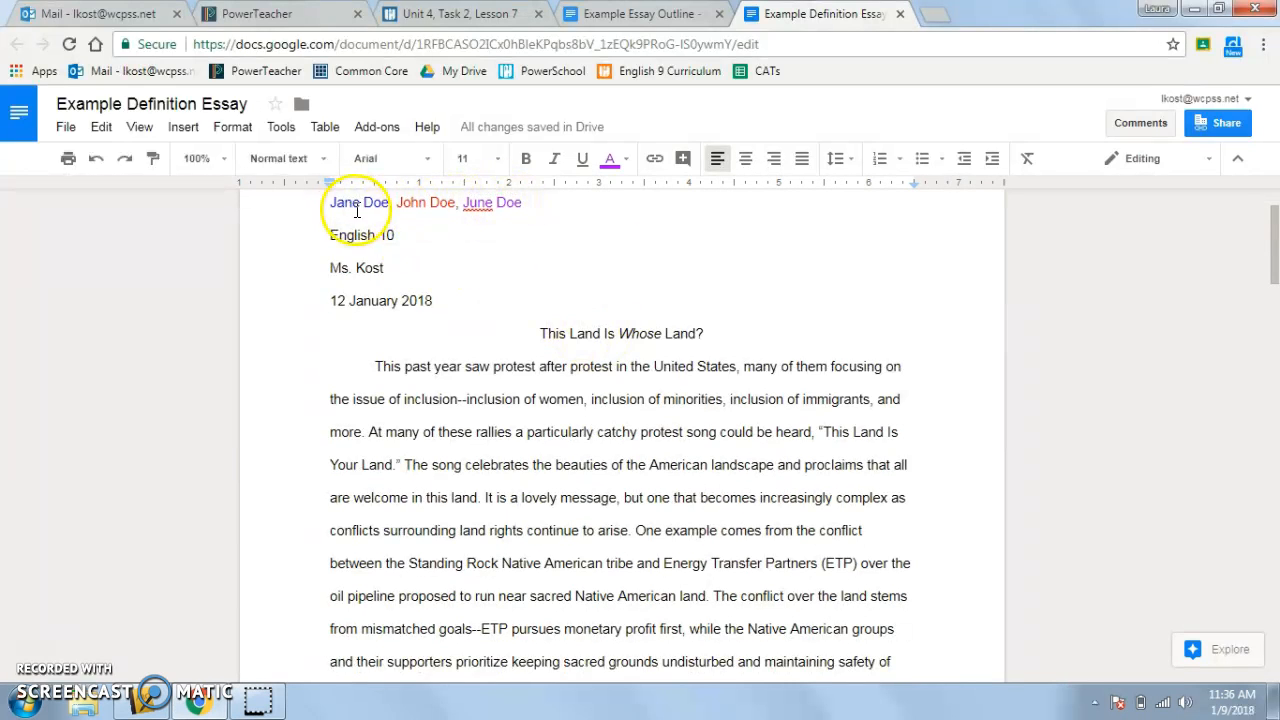
{"action": "scroll", "coordinate": [640, 271], "scroll_direction": "down", "scroll_amount": 4}
{"action": "left_click", "coordinate": [616, 417]}
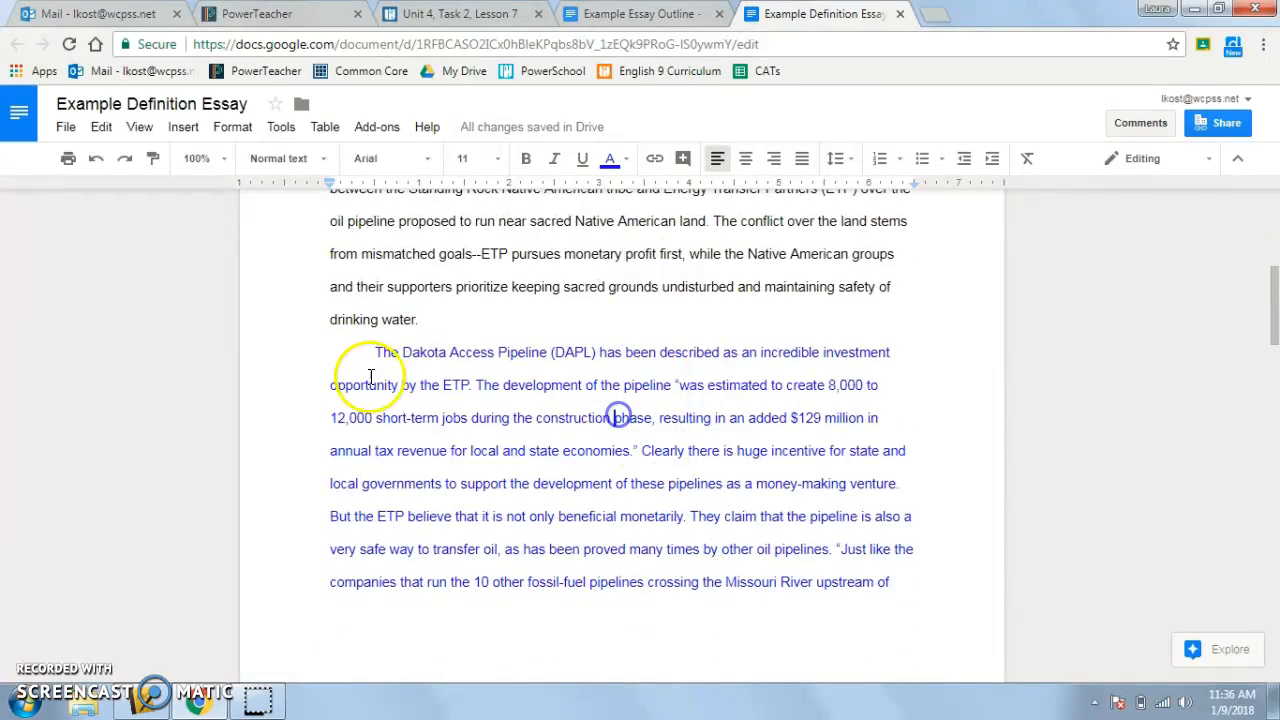
{"action": "scroll", "coordinate": [486, 350], "scroll_direction": "up", "scroll_amount": 4}
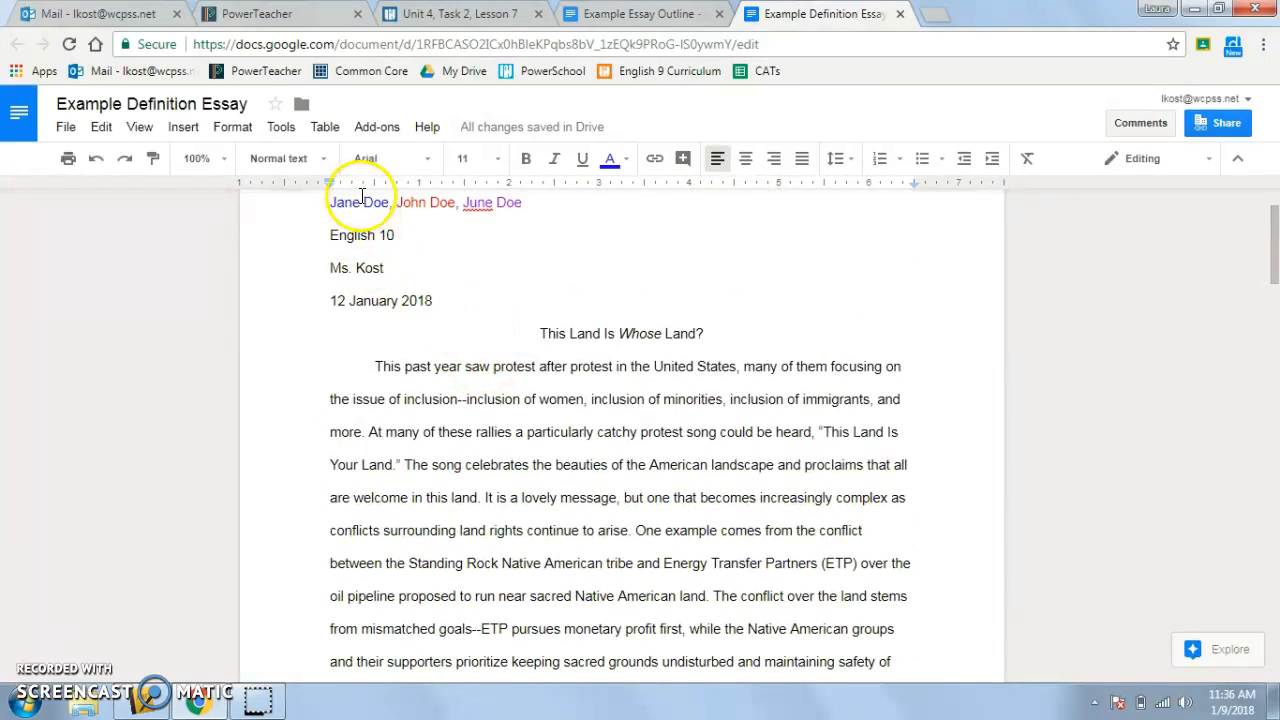
{"action": "scroll", "coordinate": [571, 309], "scroll_direction": "down", "scroll_amount": 4}
{"action": "left_click", "coordinate": [541, 327]}
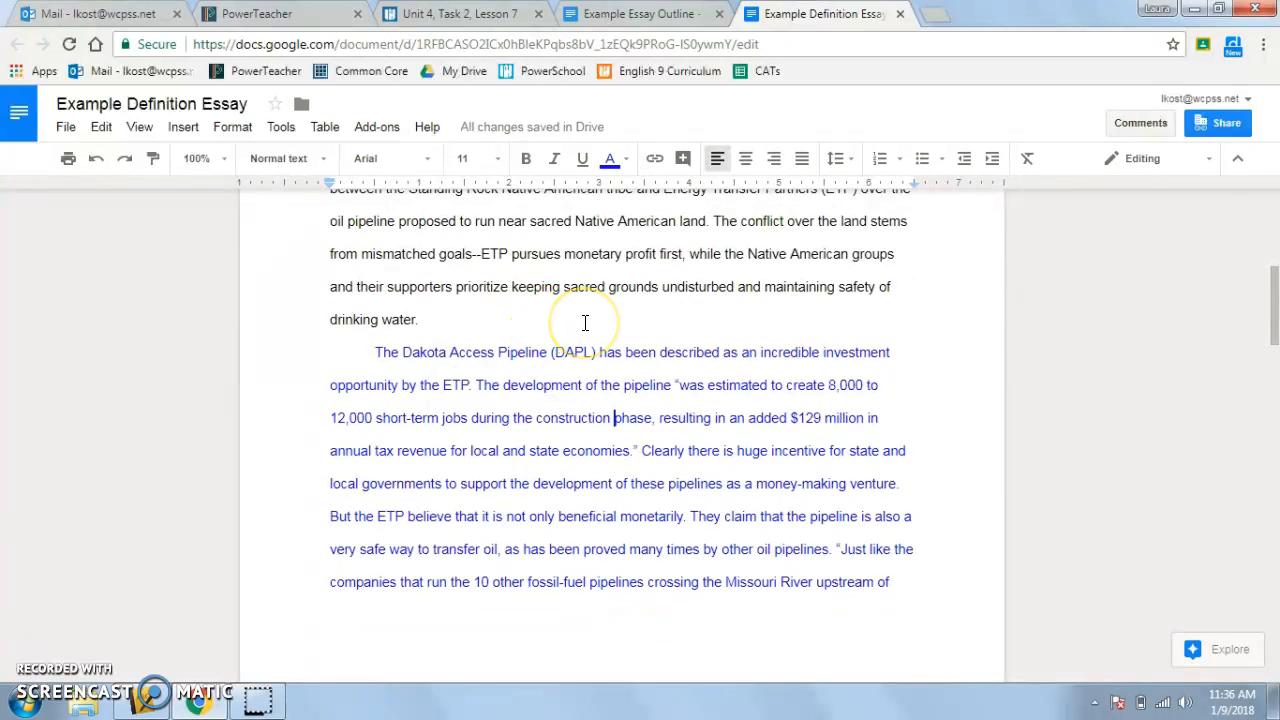
{"action": "scroll", "coordinate": [585, 322], "scroll_direction": "down", "scroll_amount": 2}
{"action": "scroll", "coordinate": [585, 322], "scroll_direction": "up", "scroll_amount": 1}
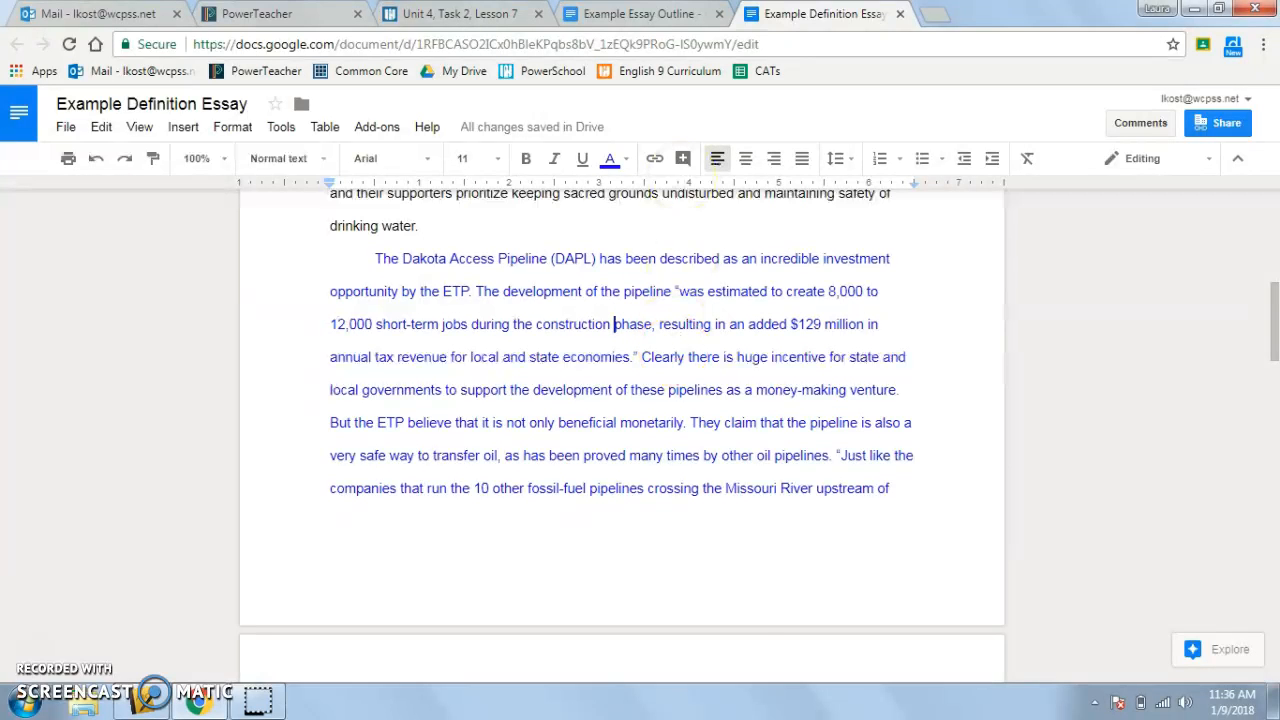
In the Example Essay Outline, open the source link above the first quote for Body Paragraph #1.
{"action": "left_click", "coordinate": [645, 13]}
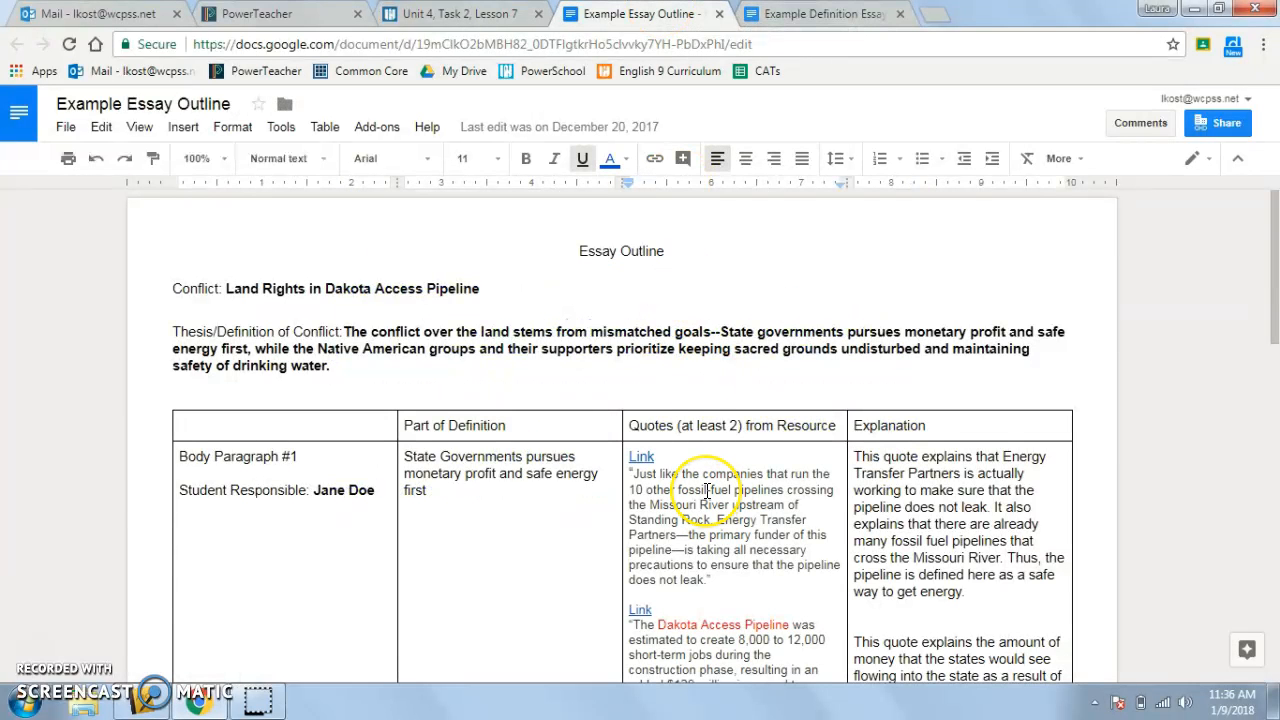
{"action": "scroll", "coordinate": [707, 490], "scroll_direction": "down", "scroll_amount": 1}
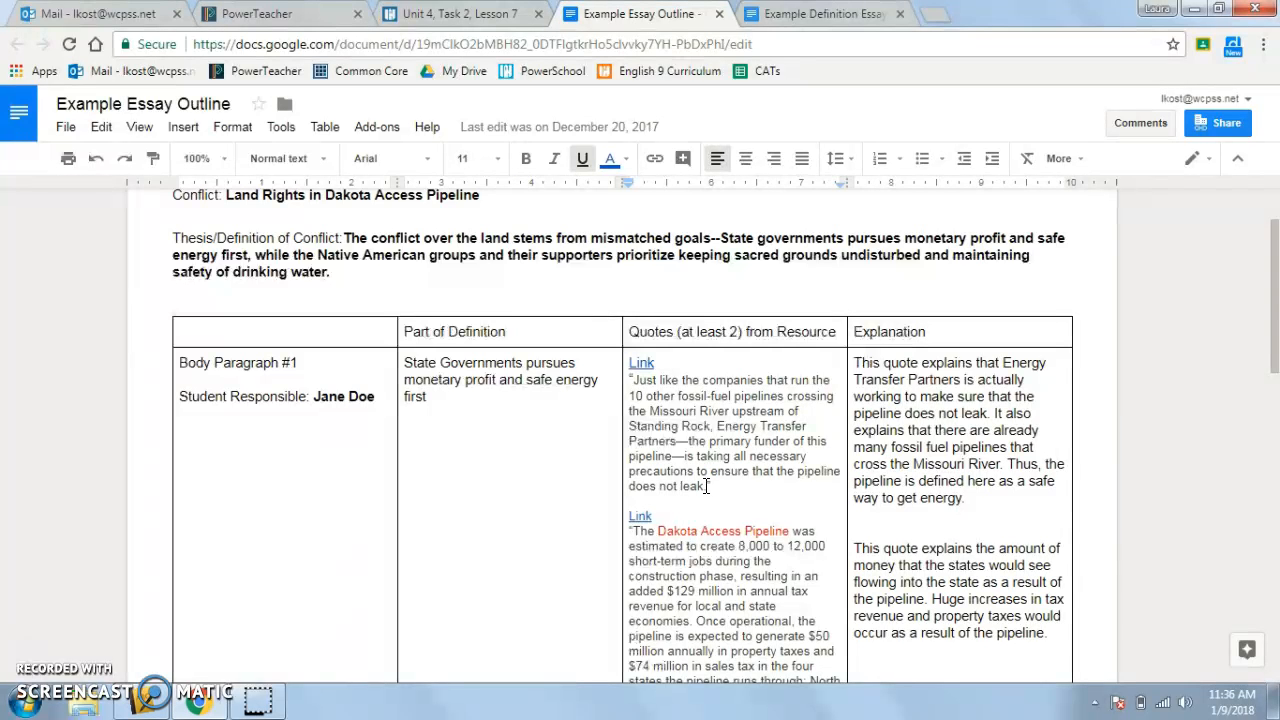
{"action": "scroll", "coordinate": [706, 484], "scroll_direction": "down", "scroll_amount": 1}
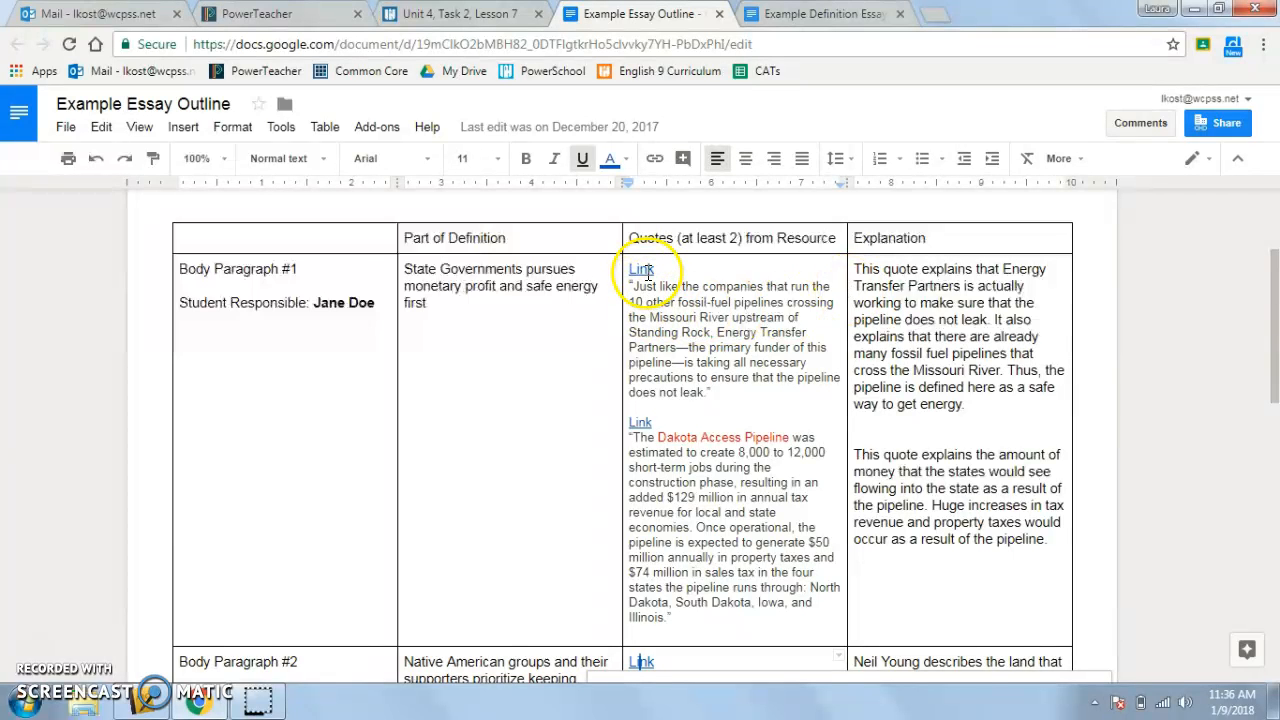
{"action": "left_click", "coordinate": [646, 271]}
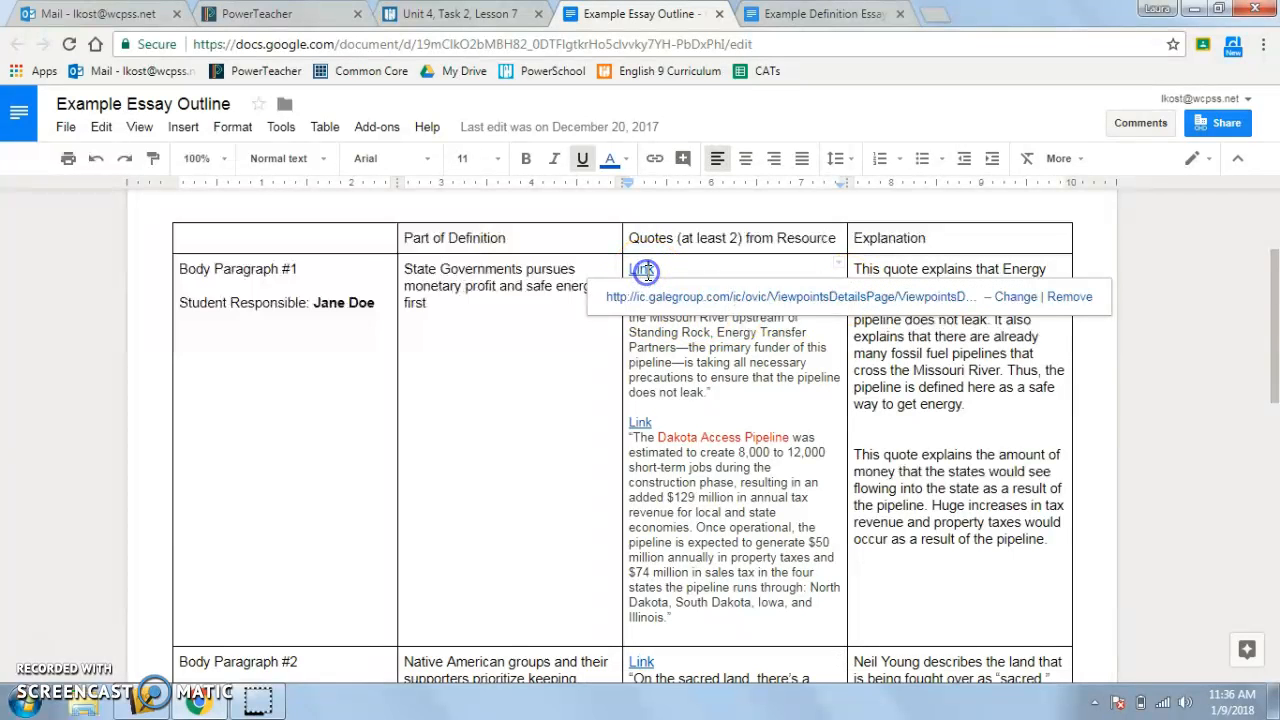
{"action": "left_click", "coordinate": [707, 299]}
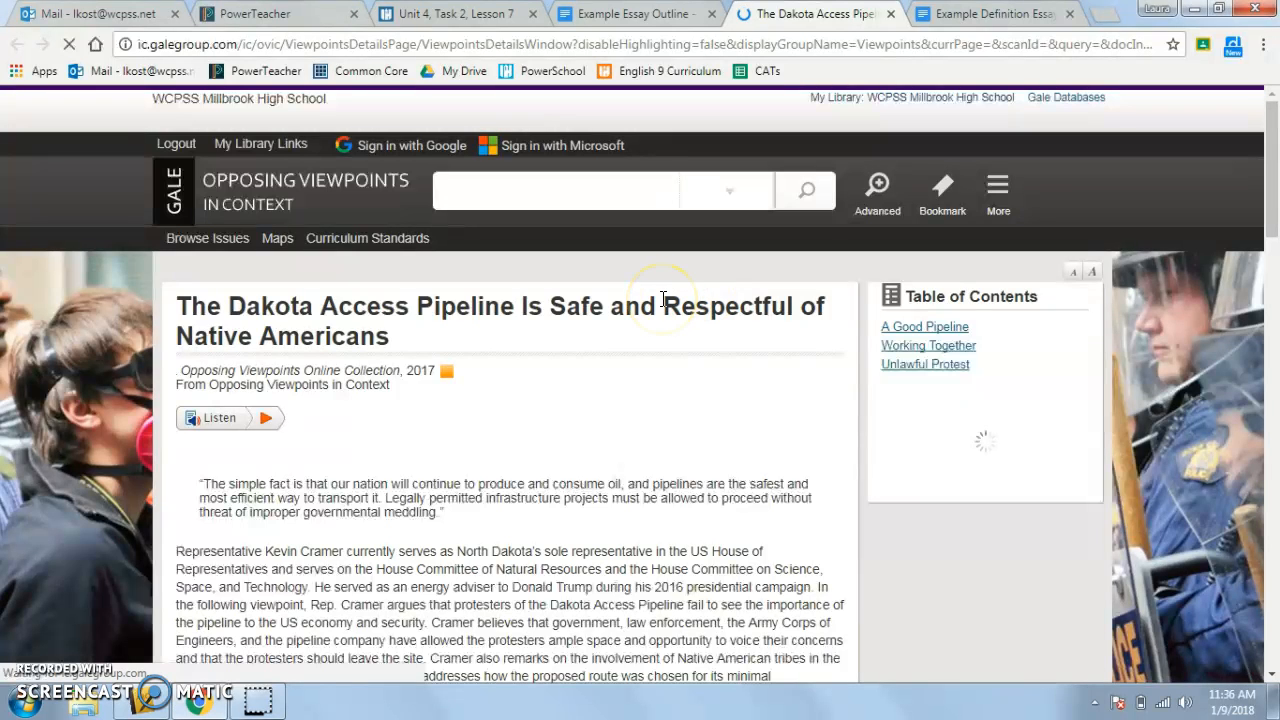
Copy the full source citation at the end of the article "The Dakota Access Pipeline Is Safe and Respectful of Native Americans".
{"action": "scroll", "coordinate": [665, 304], "scroll_direction": "down", "scroll_amount": 20}
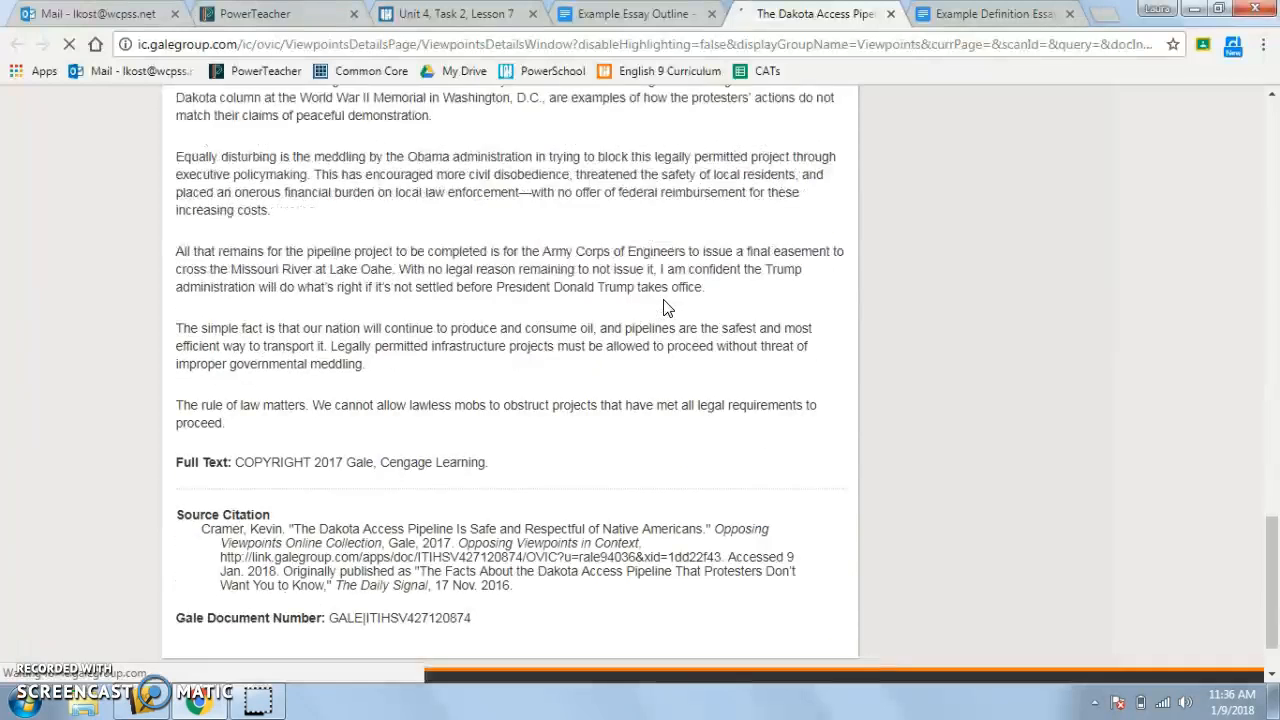
{"action": "scroll", "coordinate": [663, 308], "scroll_direction": "down", "scroll_amount": 1}
{"action": "left_click_drag", "start_coordinate": [201, 450], "coordinate": [842, 518]}
{"action": "left_click_drag", "start_coordinate": [765, 518], "coordinate": [663, 509]}
{"action": "key", "text": "ctrl+c"}
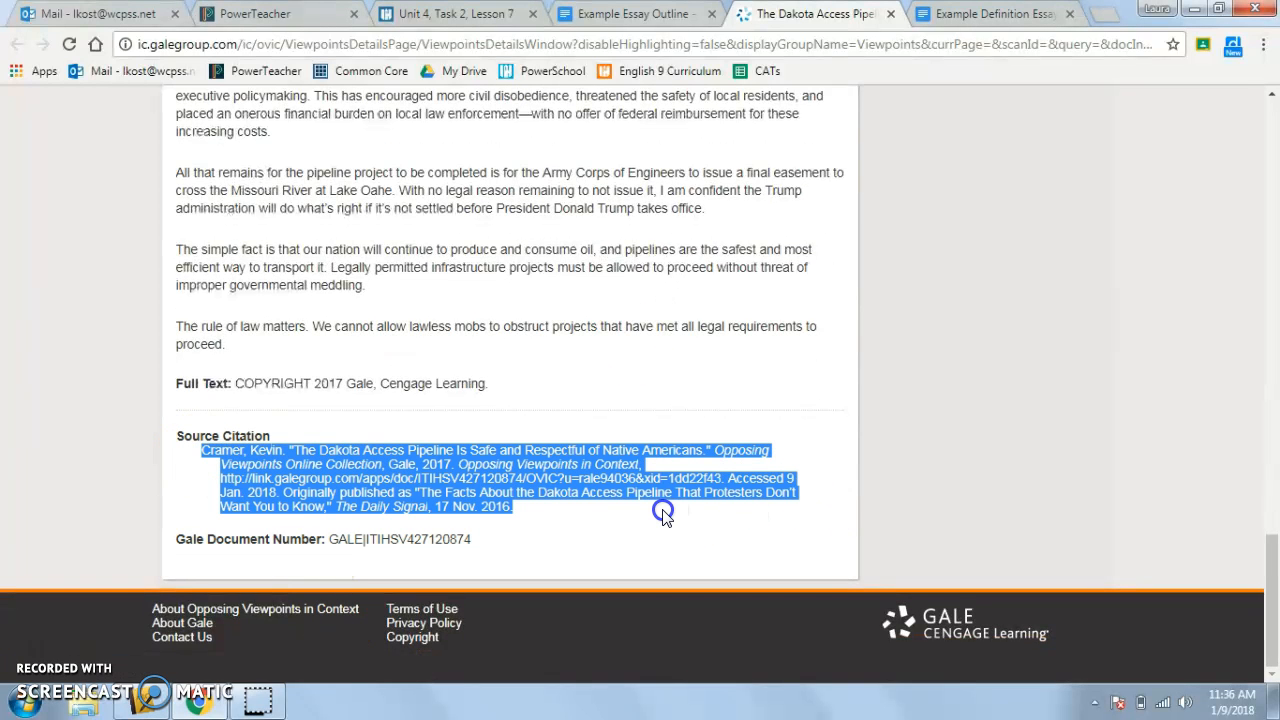
{"action": "right_click", "coordinate": [450, 462]}
{"action": "left_click", "coordinate": [505, 475]}
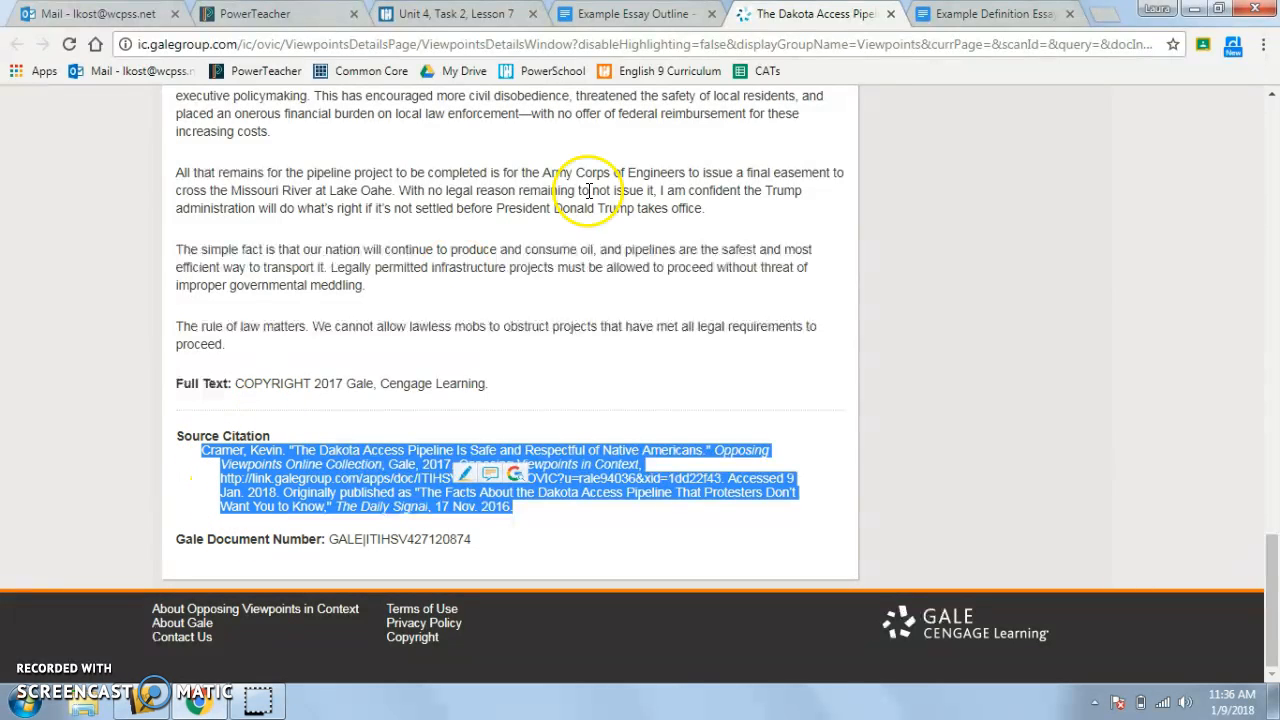
Return to the Example Definition Essay and paste the copied citation, with its original formatting, over the first Works Cited entry.
{"action": "left_click", "coordinate": [990, 13]}
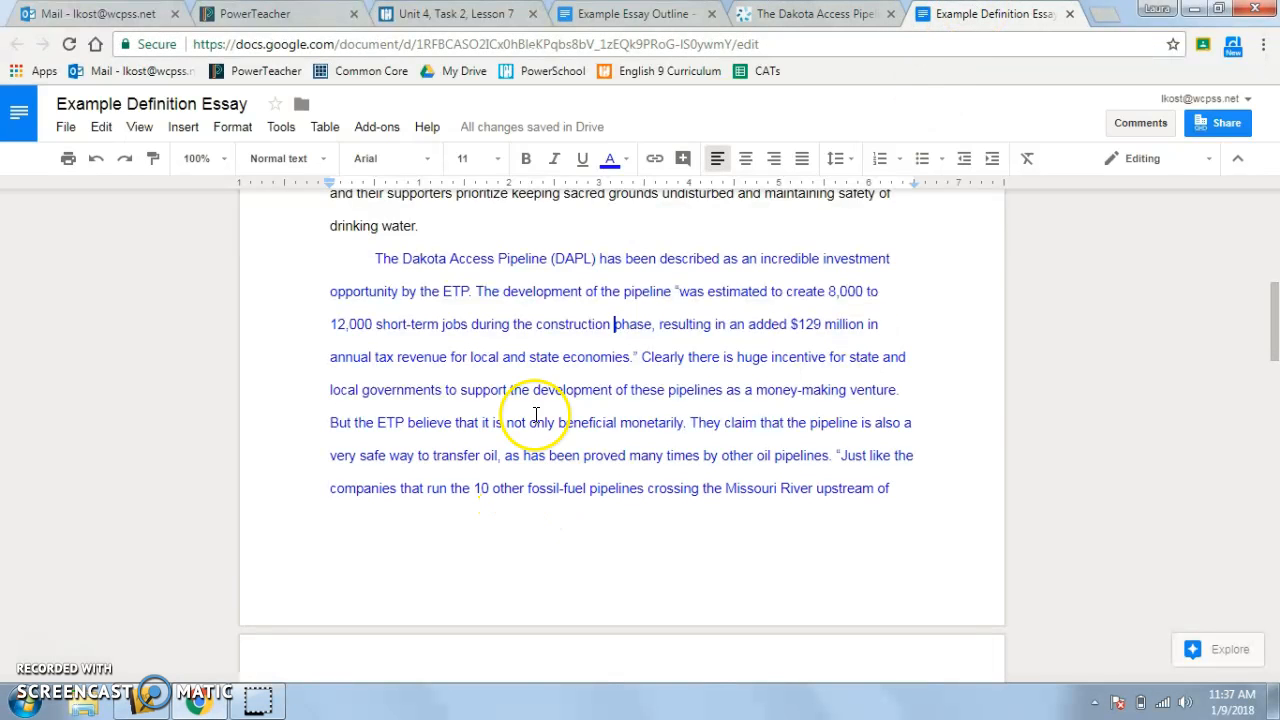
{"action": "scroll", "coordinate": [540, 410], "scroll_direction": "down", "scroll_amount": 5}
{"action": "scroll", "coordinate": [545, 395], "scroll_direction": "down", "scroll_amount": 5}
{"action": "left_click_drag", "start_coordinate": [808, 309], "coordinate": [315, 354]}
{"action": "right_click", "coordinate": [393, 387]}
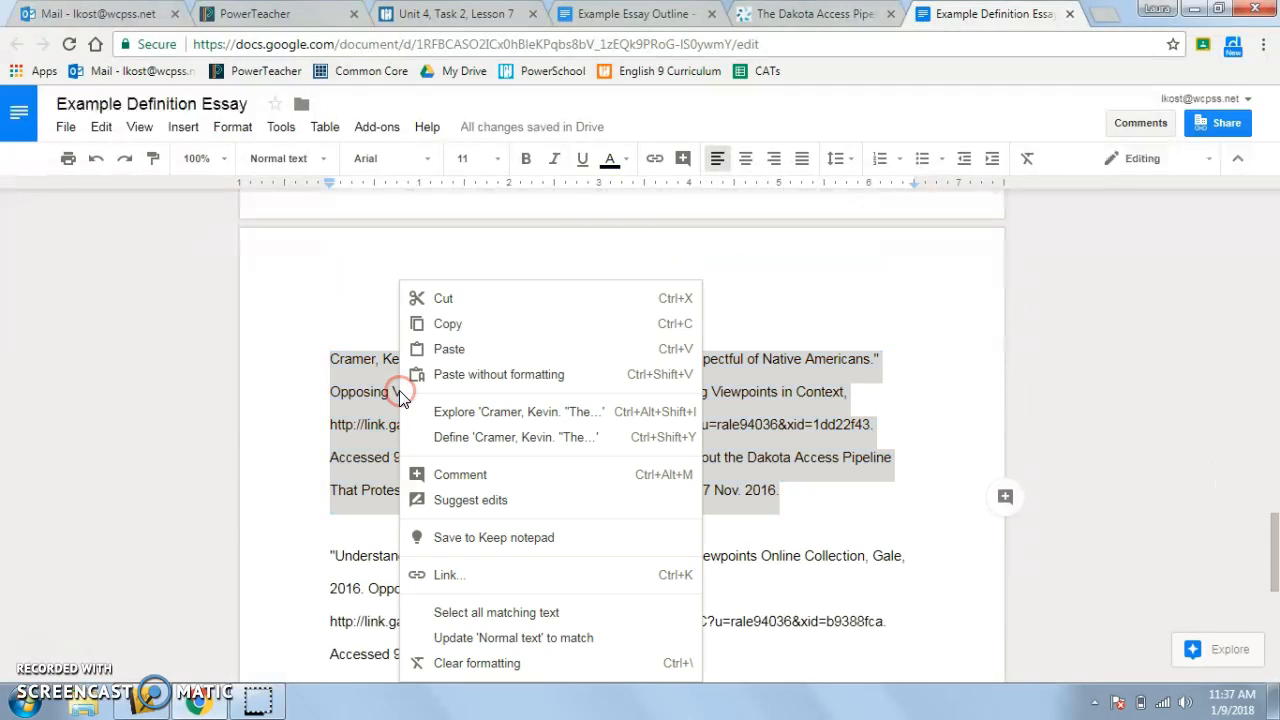
{"action": "left_click", "coordinate": [516, 350]}
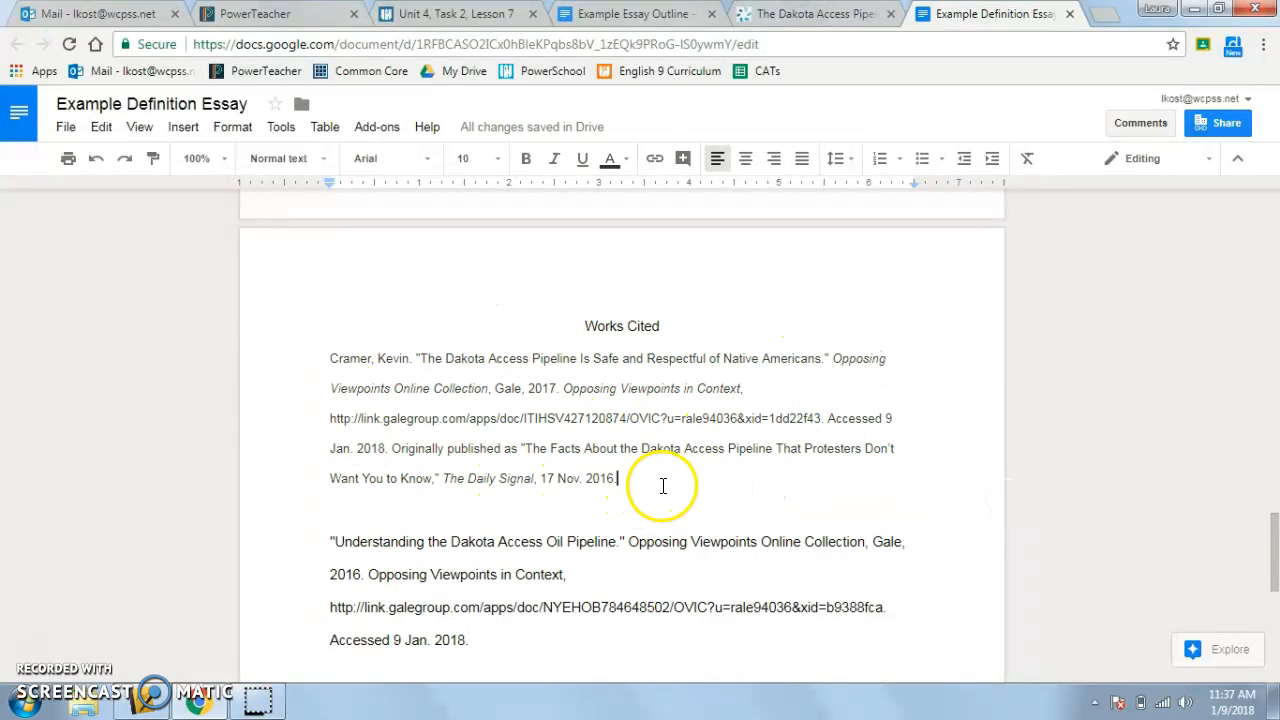
Undo the formatted paste and replace the first Works Cited entry with the copied citation without formatting.
{"action": "left_click", "coordinate": [94, 158]}
{"action": "key", "text": "ctrl+c"}
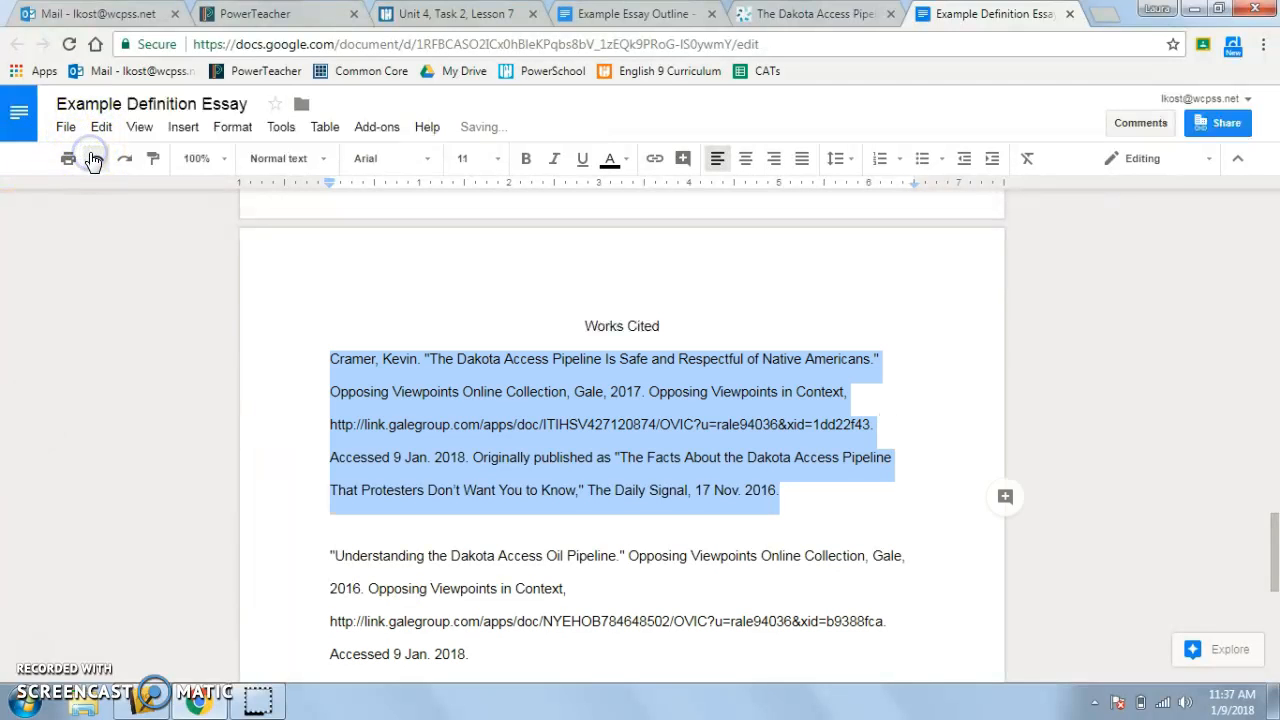
{"action": "right_click", "coordinate": [490, 388]}
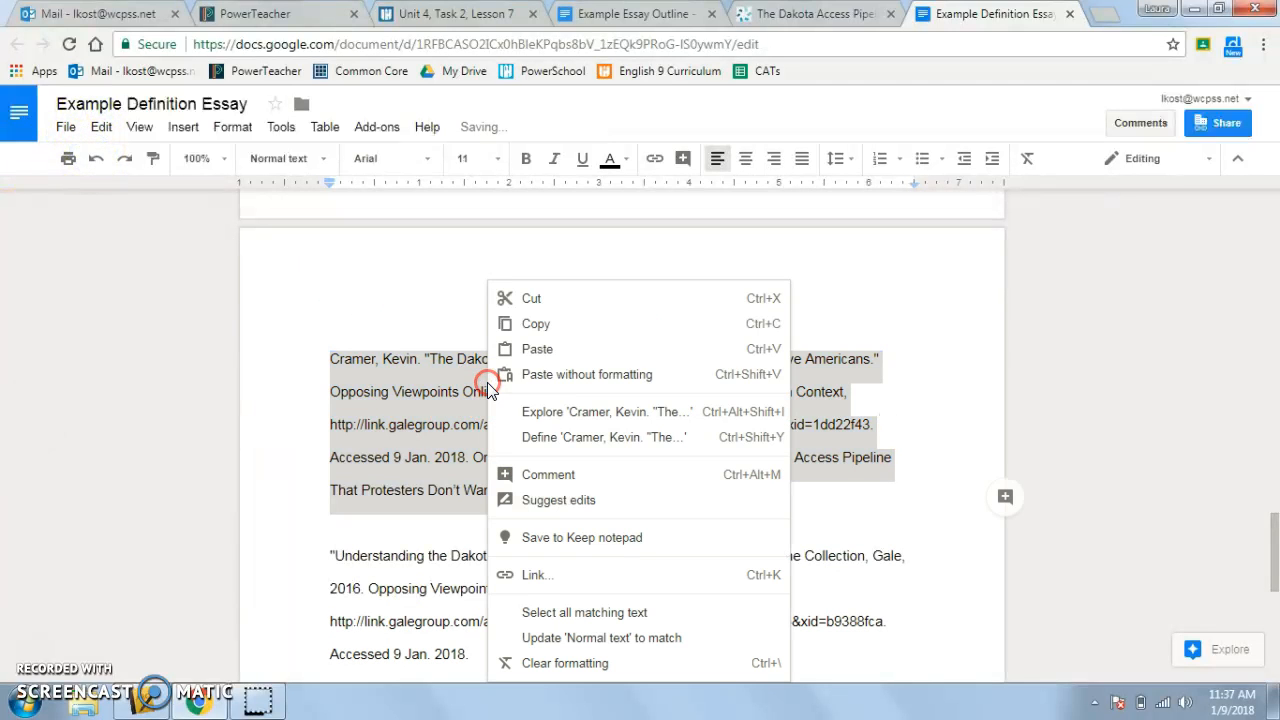
{"action": "left_click", "coordinate": [615, 376]}
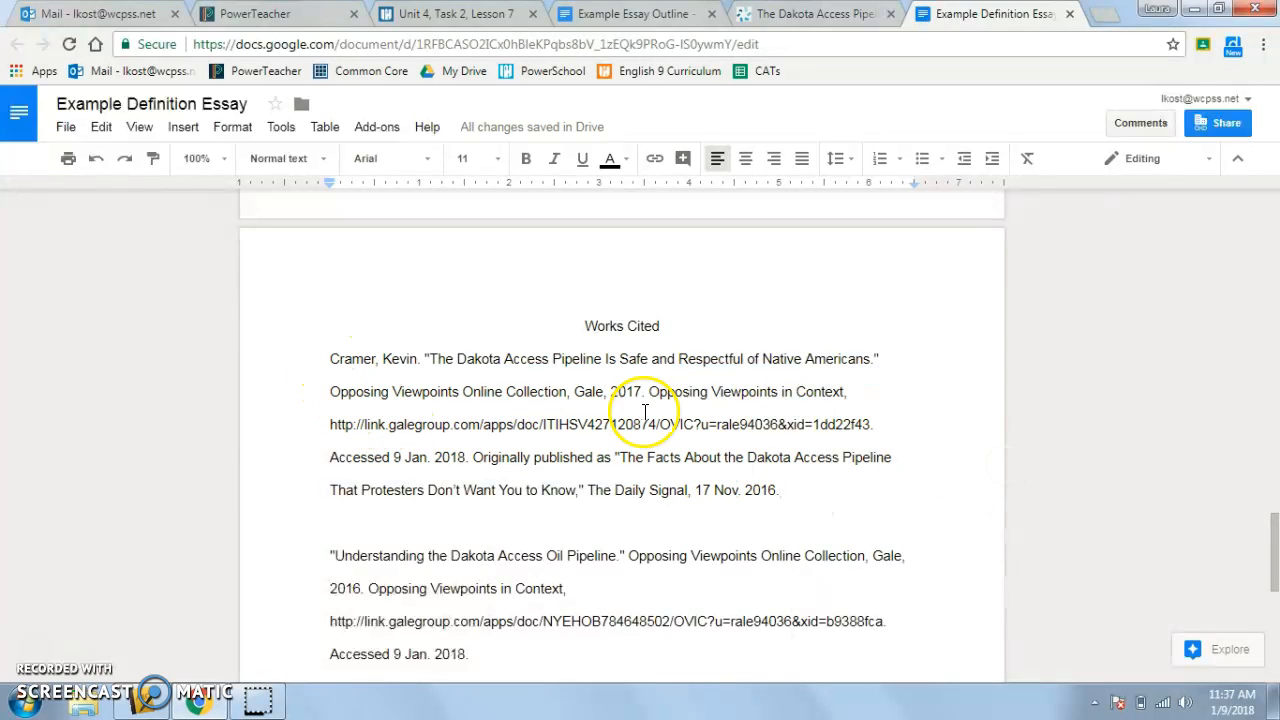
{"action": "left_click", "coordinate": [330, 391]}
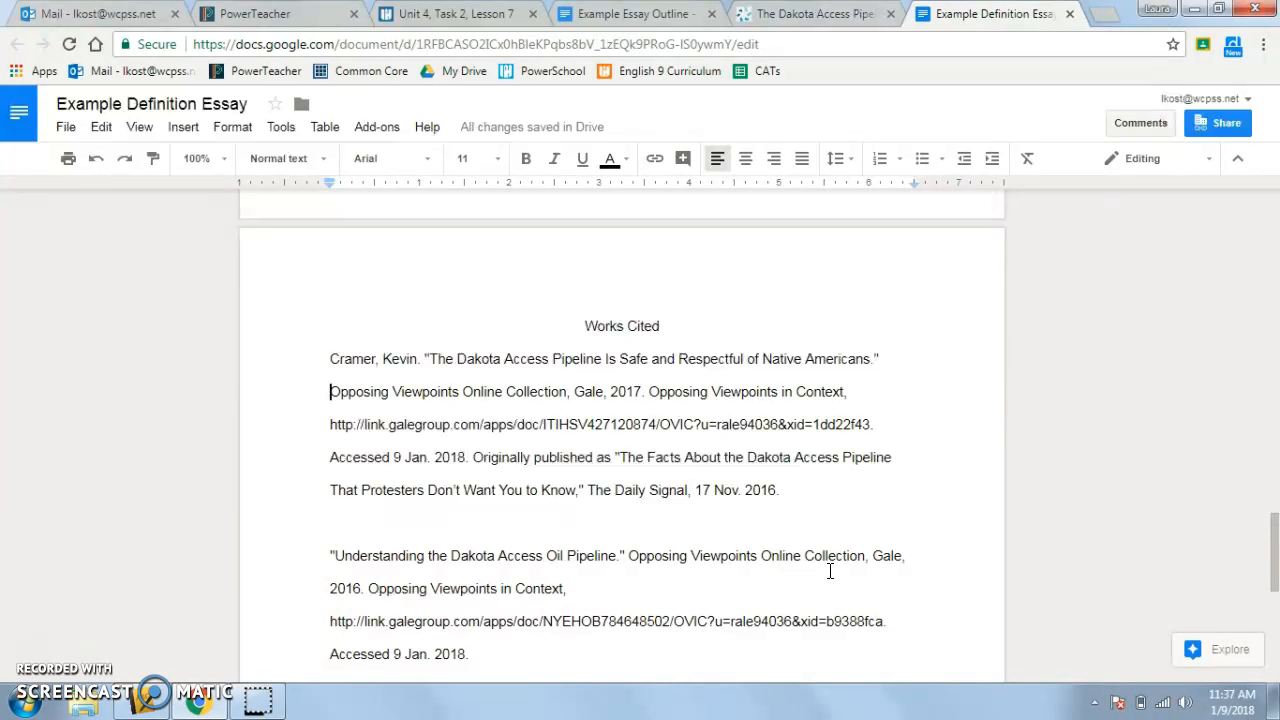
{"action": "key", "text": "Tab"}
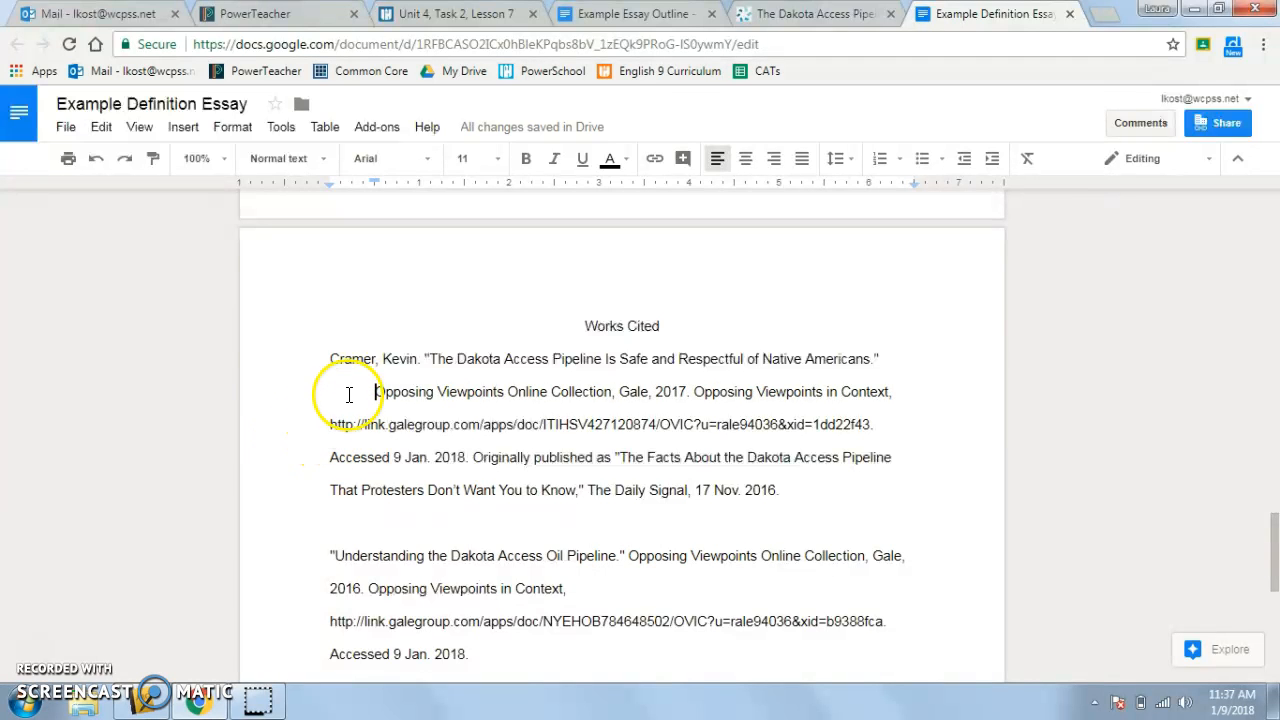
{"action": "key", "text": "BackSpace"}
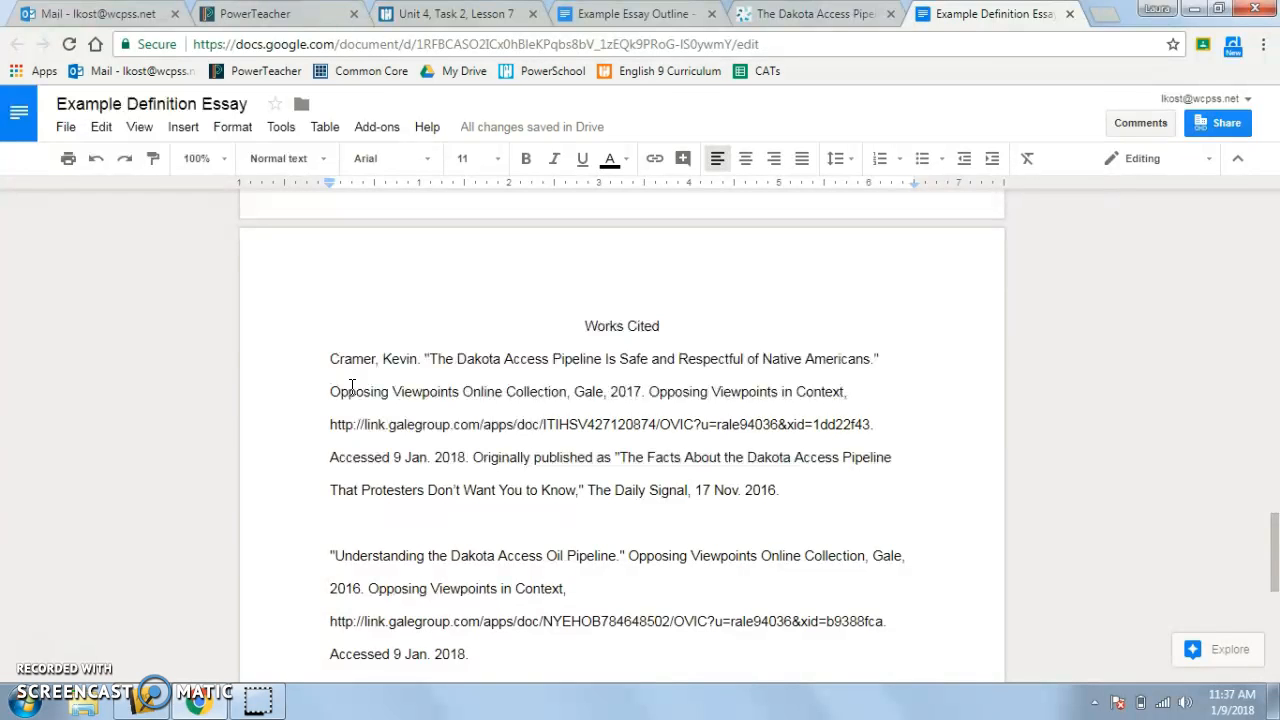
{"action": "key", "text": "BackSpace"}
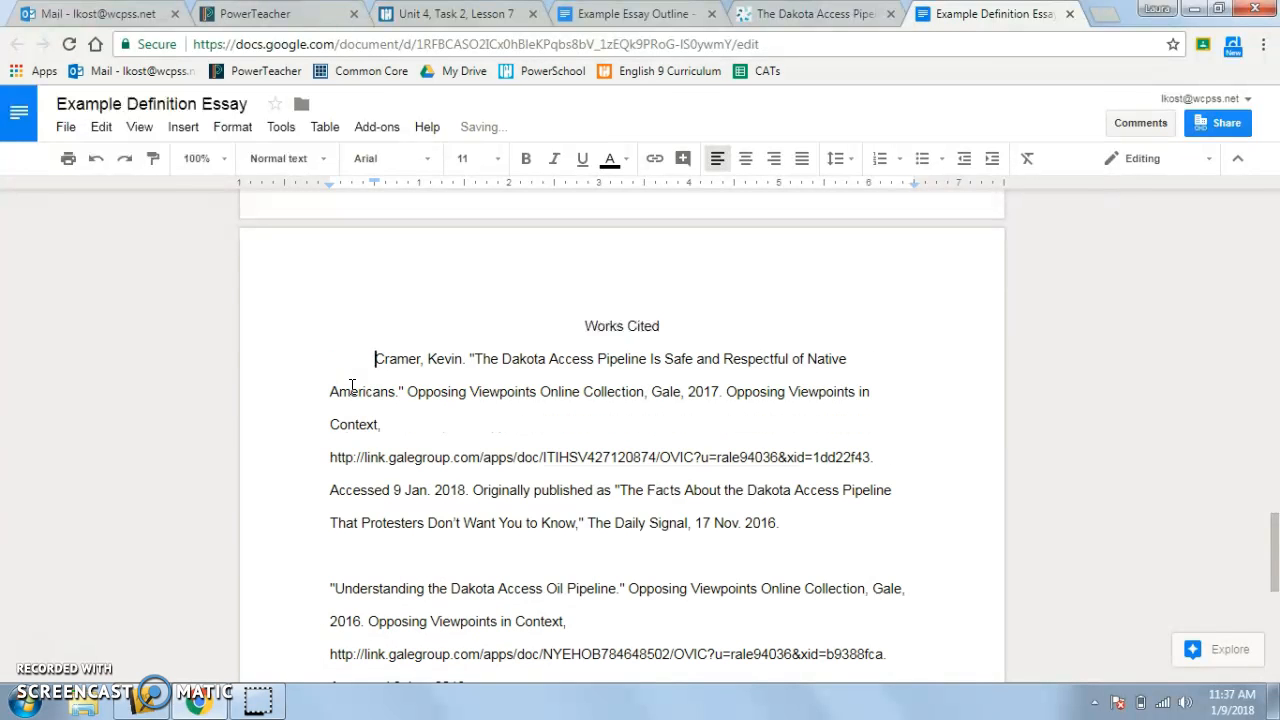
{"action": "key", "text": "BackSpace"}
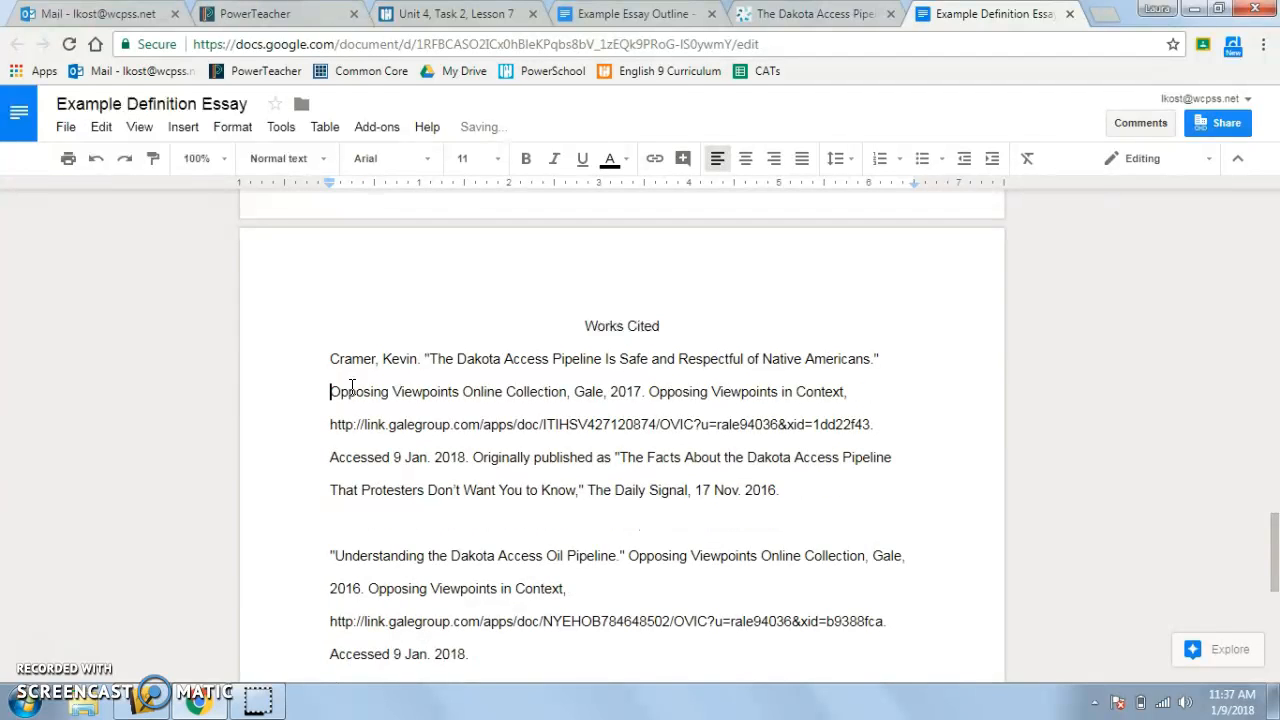
Indent the second through fifth lines of the first Works Cited entry by one tab stop each.
{"action": "key", "text": "Tab"}
{"action": "left_click", "coordinate": [326, 424]}
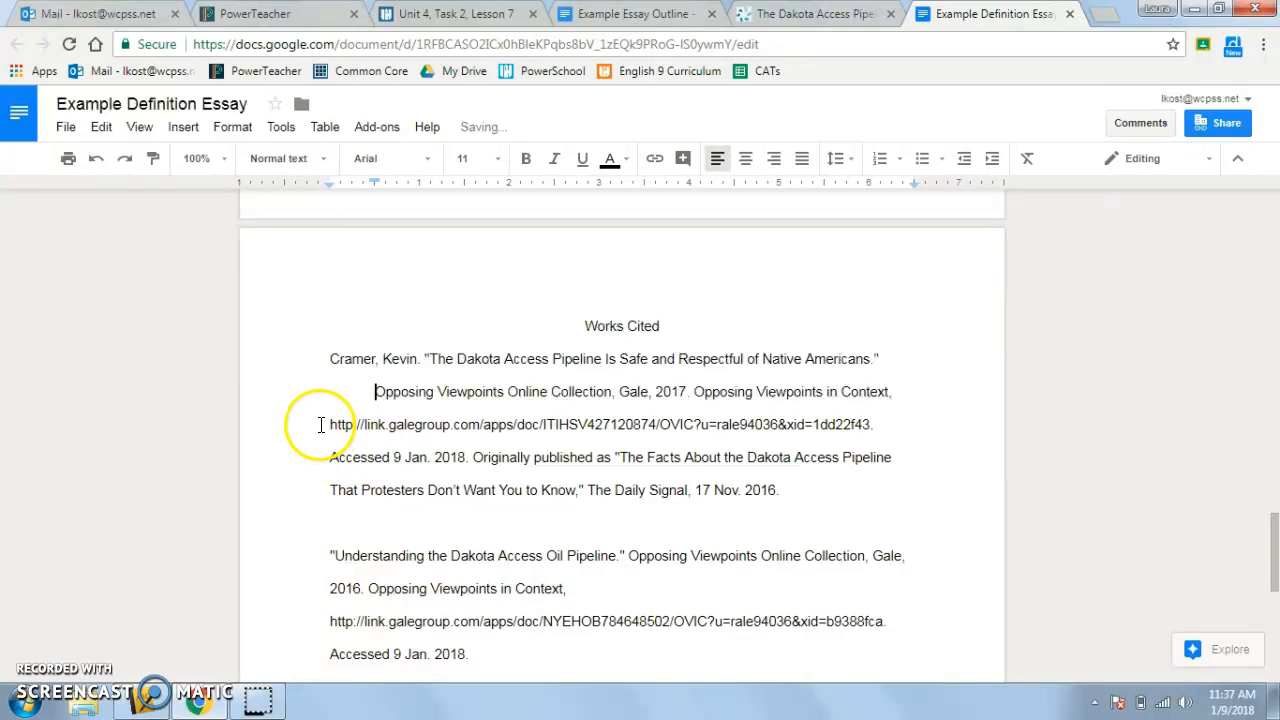
{"action": "key", "text": "Tab"}
{"action": "left_click", "coordinate": [306, 453]}
{"action": "key", "text": "Tab"}
{"action": "left_click", "coordinate": [322, 492]}
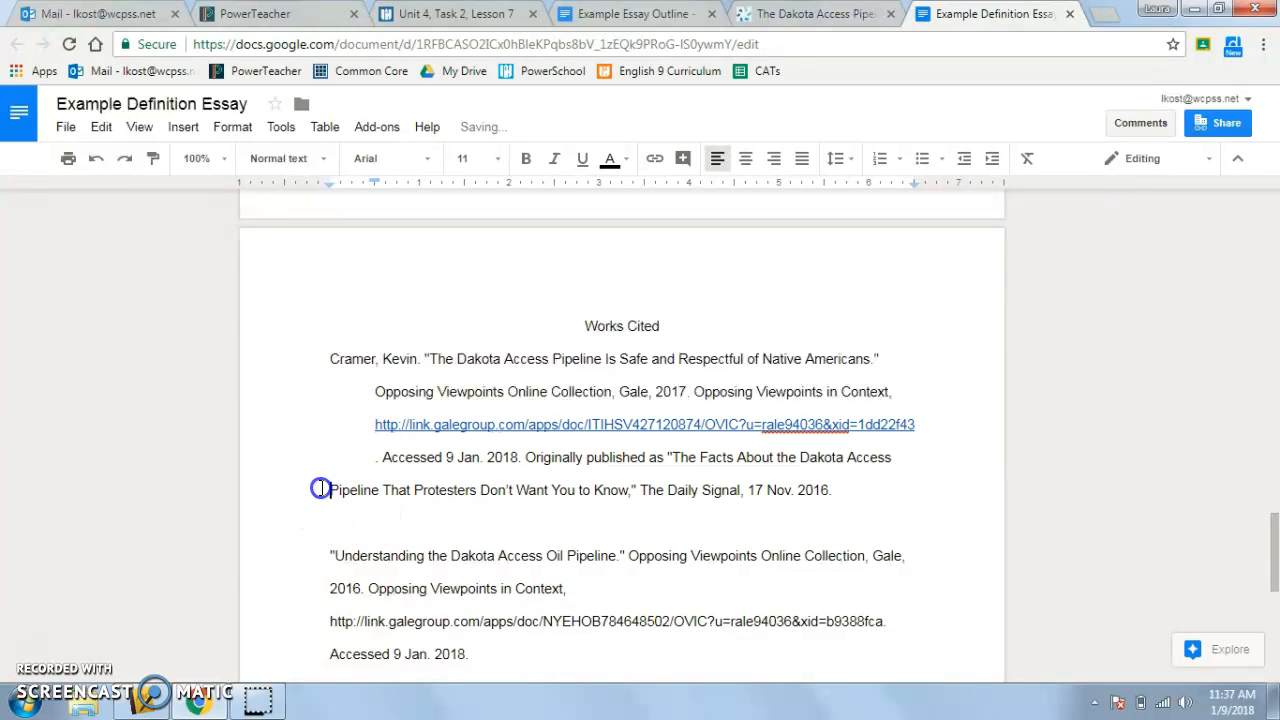
{"action": "key", "text": "Tab"}
Delete the stray period and space before "Accessed 9 Jan. 2018" in the first Works Cited entry.
{"action": "scroll", "coordinate": [600, 450], "scroll_direction": "down", "scroll_amount": 3}
{"action": "left_click", "coordinate": [382, 272]}
{"action": "key", "text": "BackSpace"}
{"action": "key", "text": "BackSpace"}
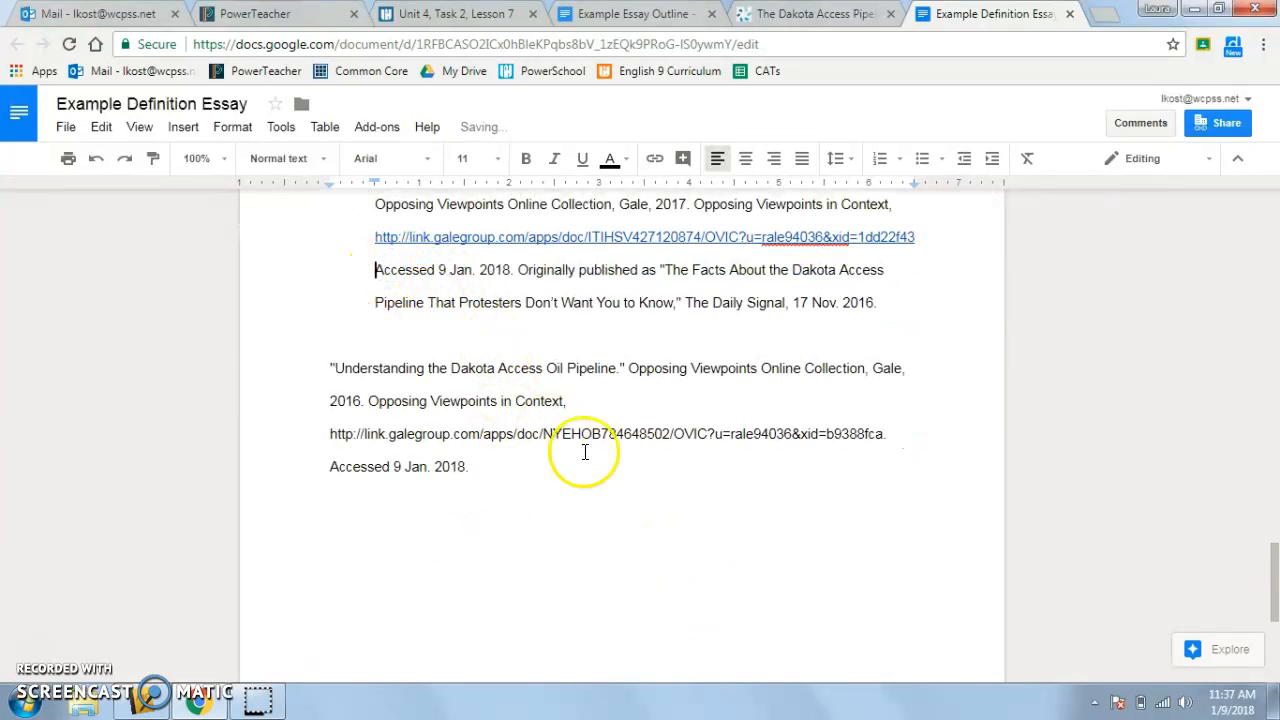
Indent every line after the first in the "Understanding the Dakota Access Oil Pipeline" entry by one tab stop.
{"action": "scroll", "coordinate": [550, 420], "scroll_direction": "up", "scroll_amount": 5}
{"action": "scroll", "coordinate": [450, 450], "scroll_direction": "down", "scroll_amount": 3}
{"action": "left_click", "coordinate": [323, 490]}
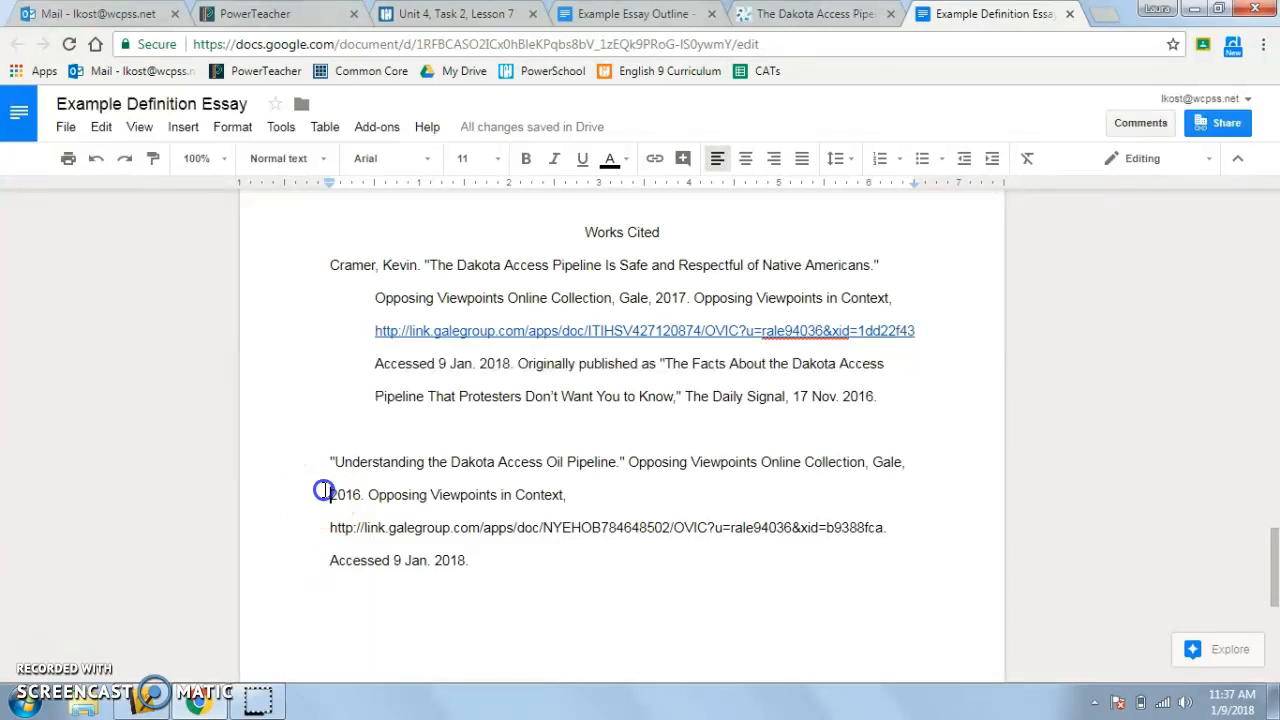
{"action": "key", "text": "Tab"}
{"action": "left_click", "coordinate": [323, 528]}
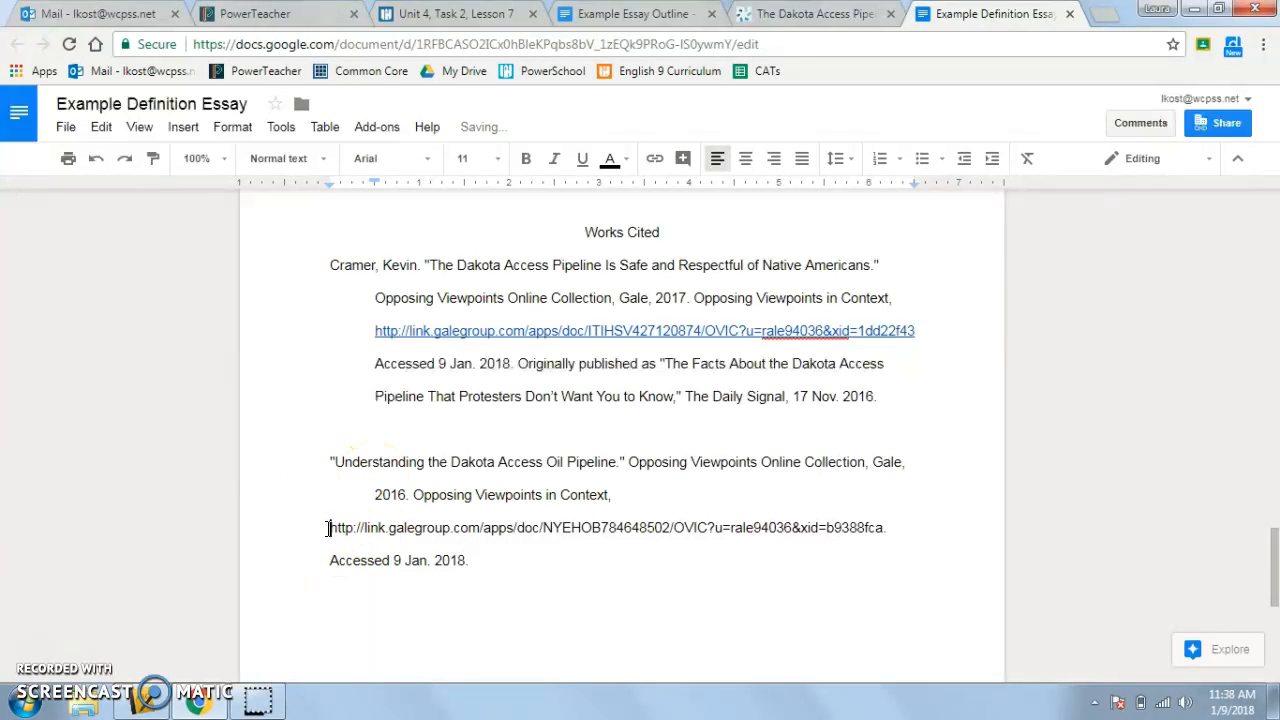
{"action": "key", "text": "Tab"}
{"action": "left_click", "coordinate": [323, 564]}
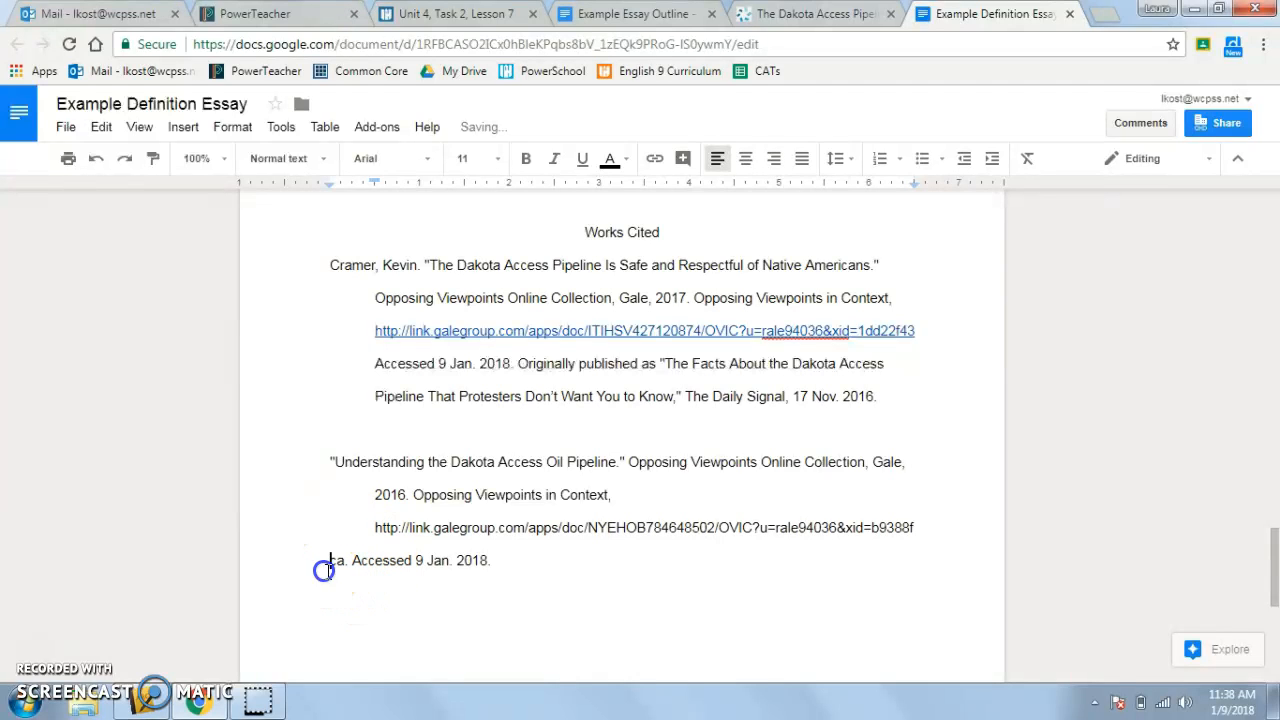
{"action": "key", "text": "Tab"}
{"action": "left_click", "coordinate": [657, 582]}
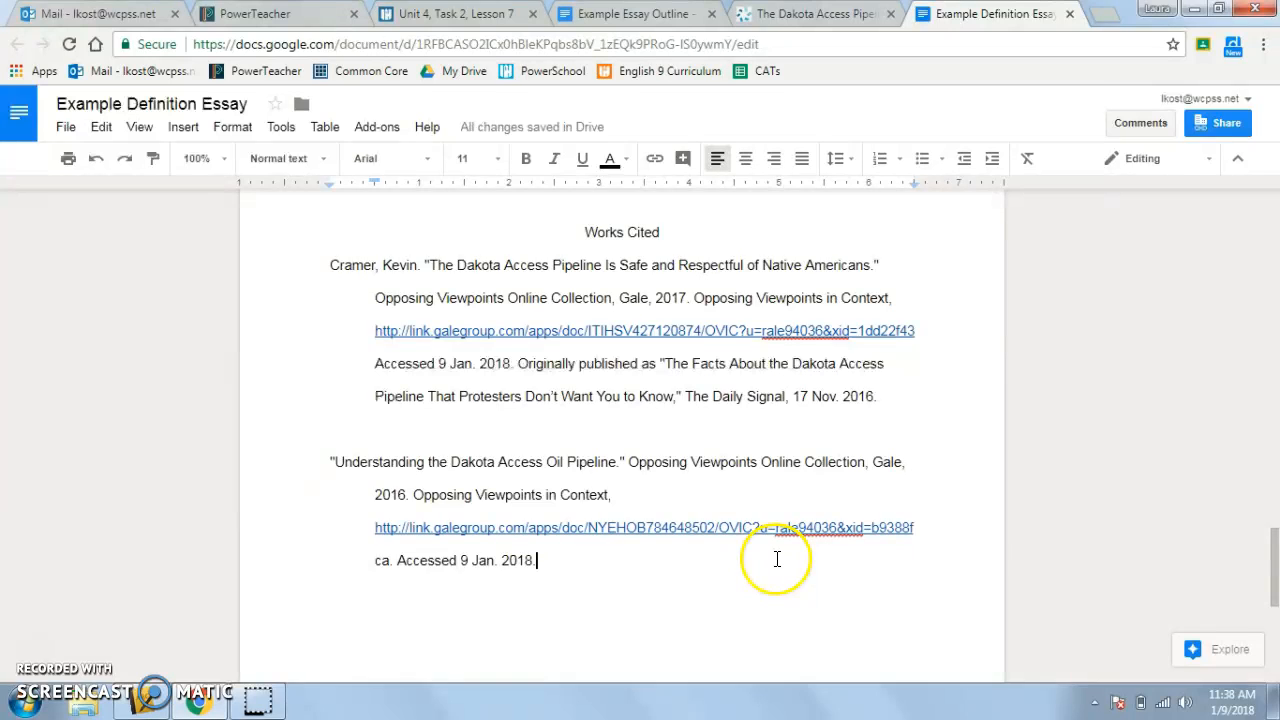
Check how the two Works Cited entries begin and remove the blank line between them.
{"action": "scroll", "coordinate": [765, 555], "scroll_direction": "up", "scroll_amount": 1}
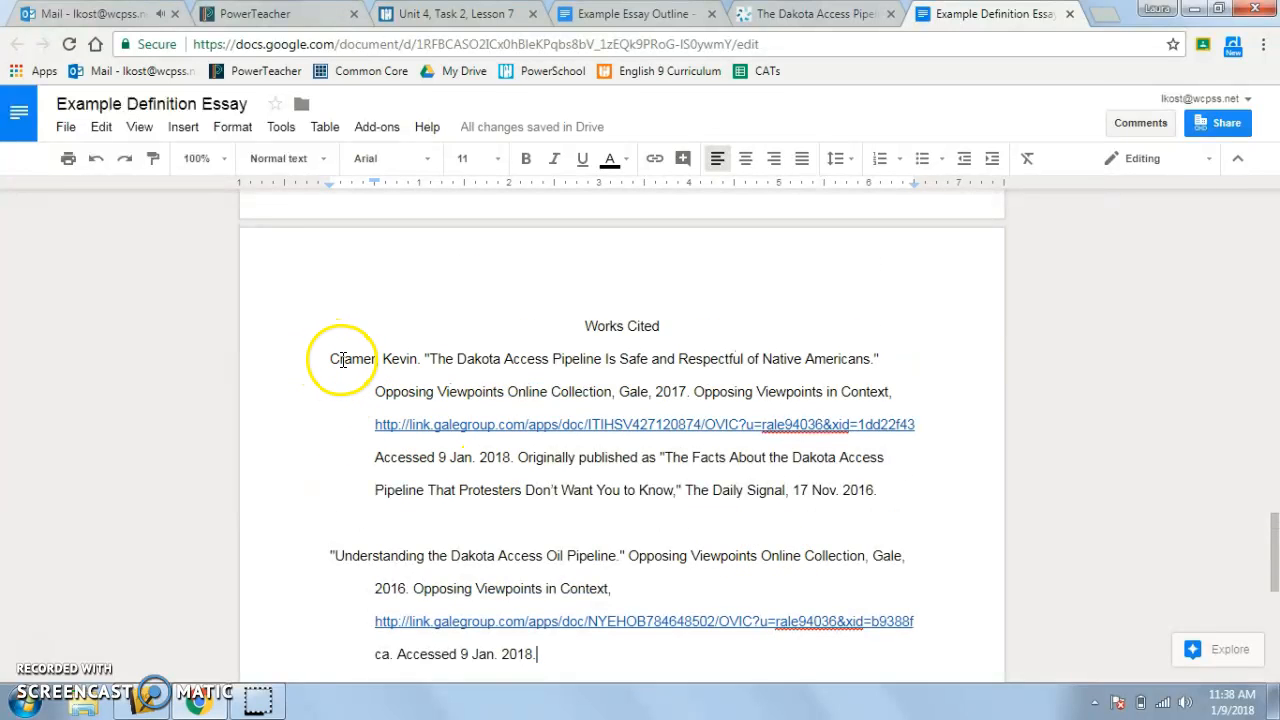
{"action": "left_click_drag", "start_coordinate": [331, 358], "coordinate": [380, 354]}
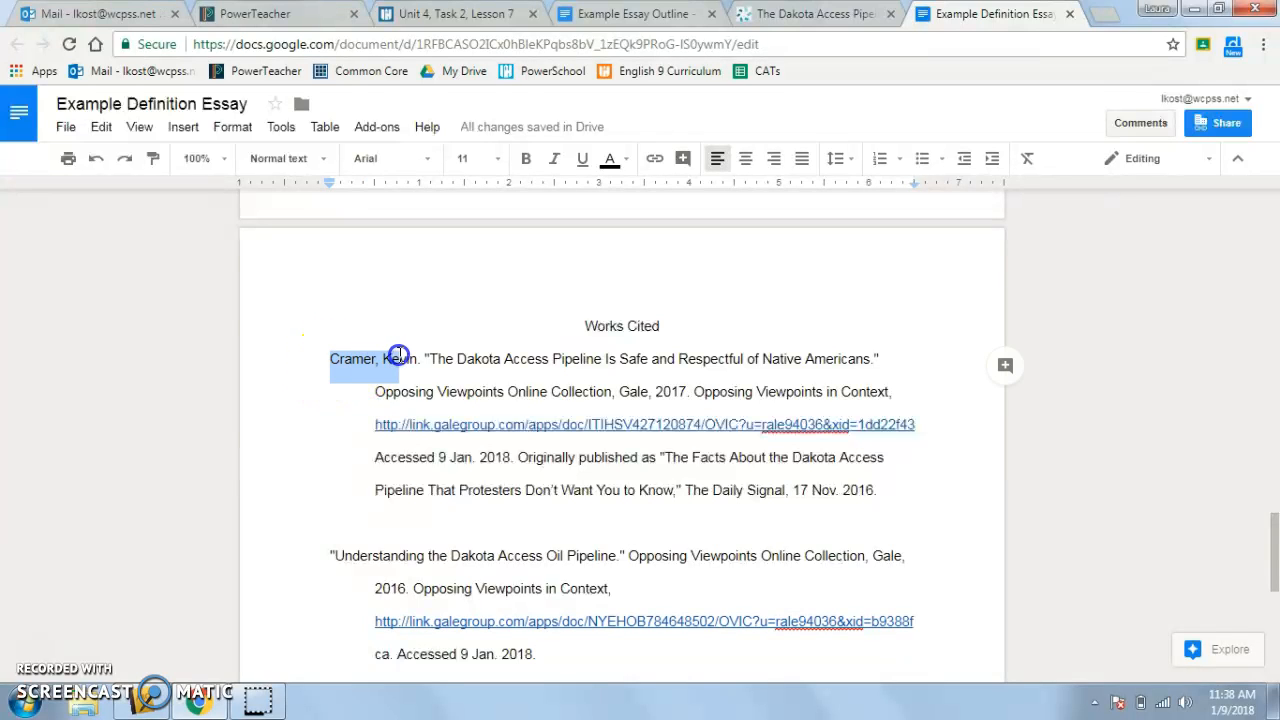
{"action": "left_click", "coordinate": [331, 360]}
{"action": "left_click", "coordinate": [399, 556]}
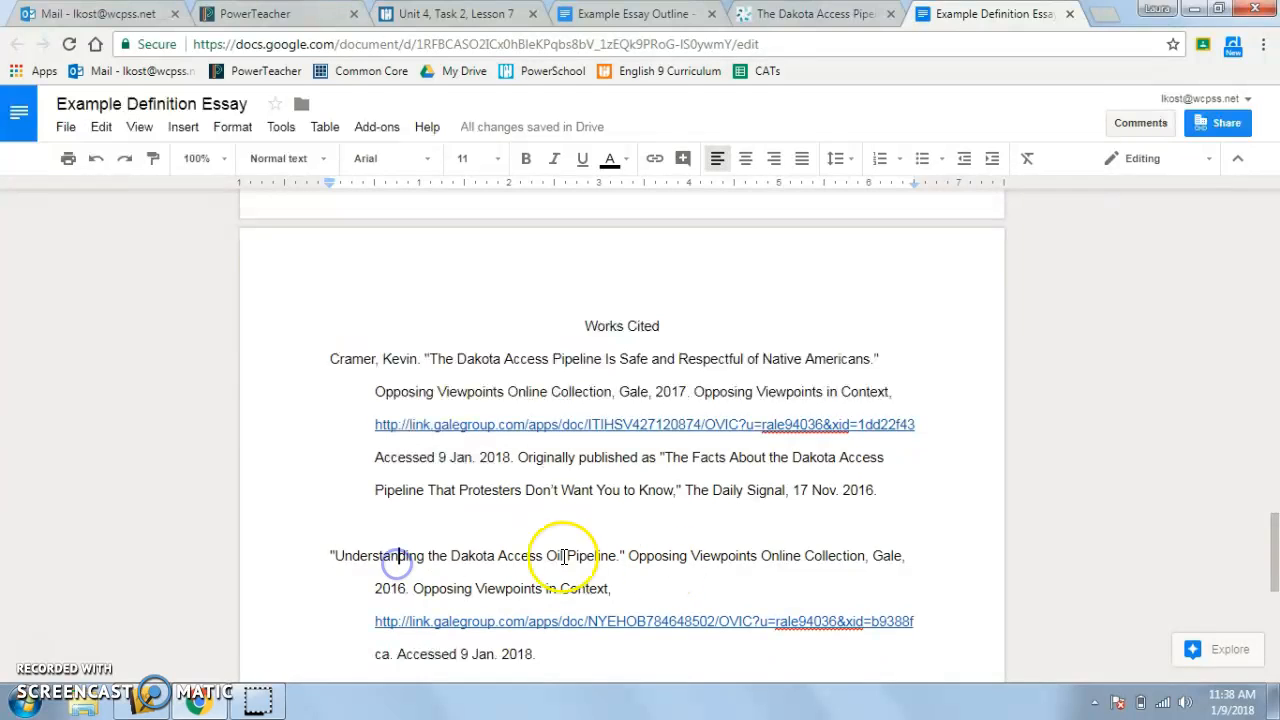
{"action": "left_click", "coordinate": [482, 523]}
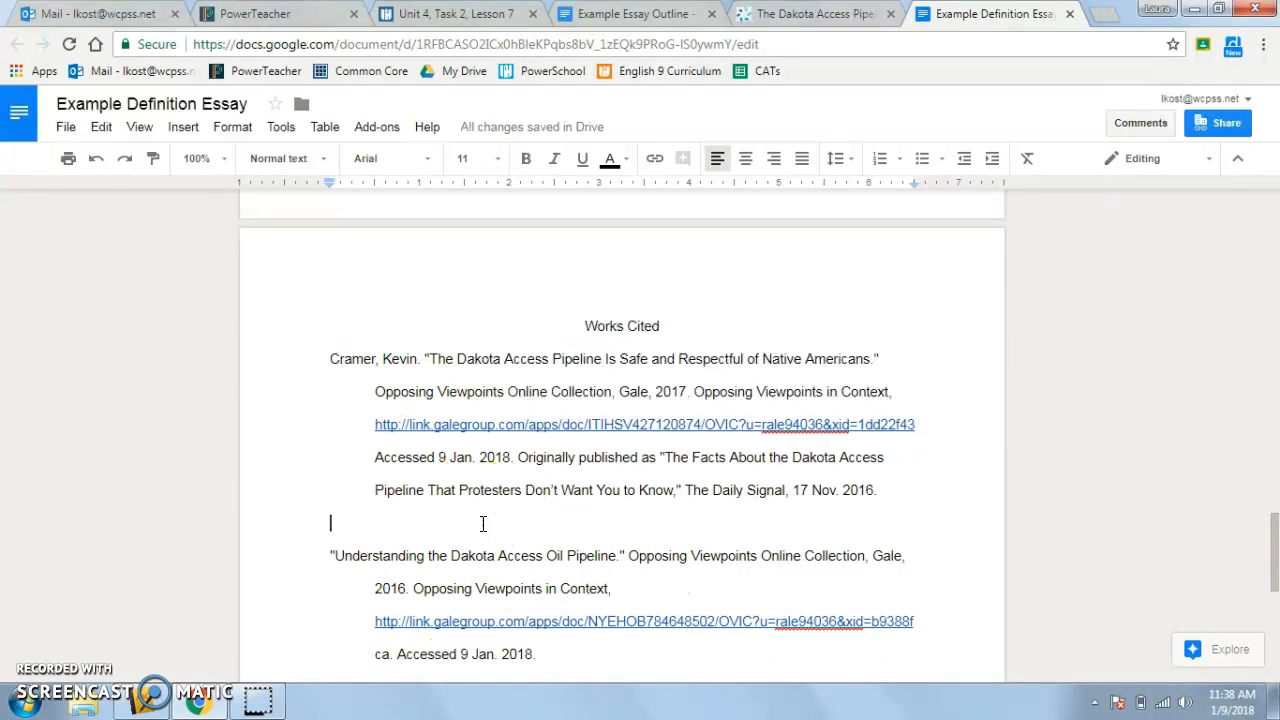
{"action": "key", "text": "BackSpace"}
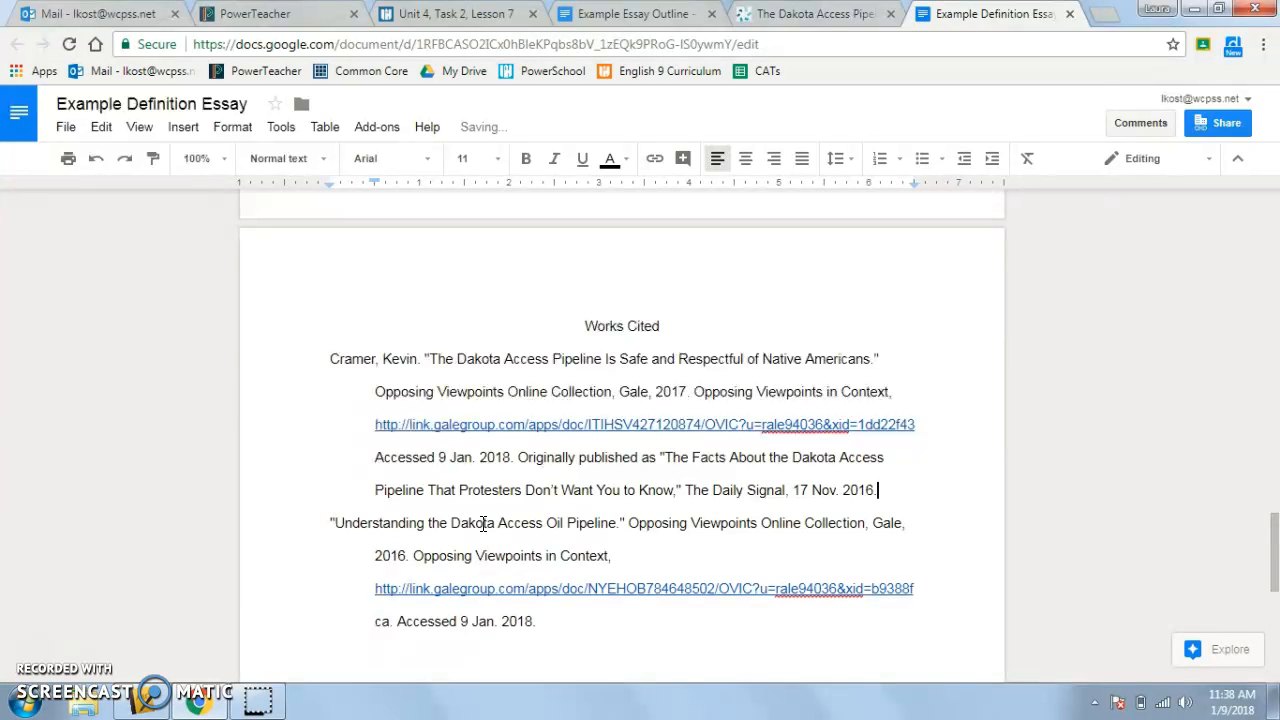
Switch to the Example Essay Outline and open the source link above the first quote for Body Paragraph #2.
{"action": "left_click", "coordinate": [620, 14]}
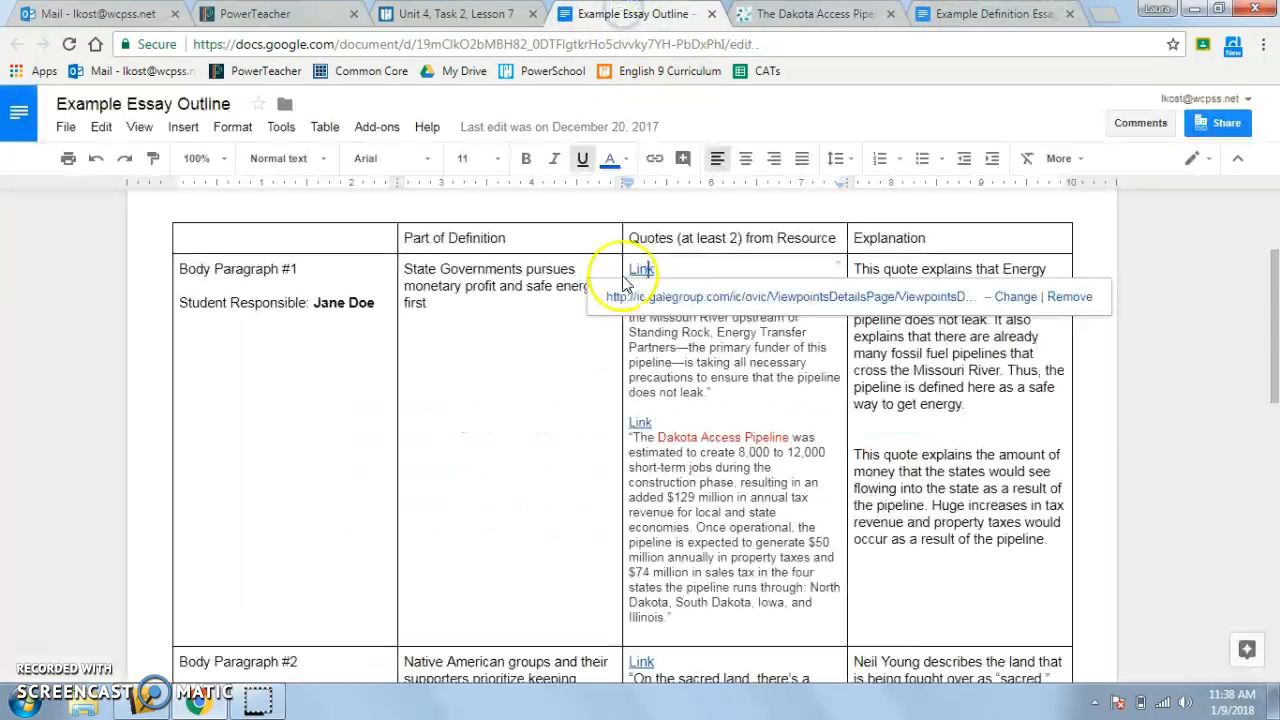
{"action": "left_click", "coordinate": [548, 515]}
{"action": "scroll", "coordinate": [550, 516], "scroll_direction": "down", "scroll_amount": 3}
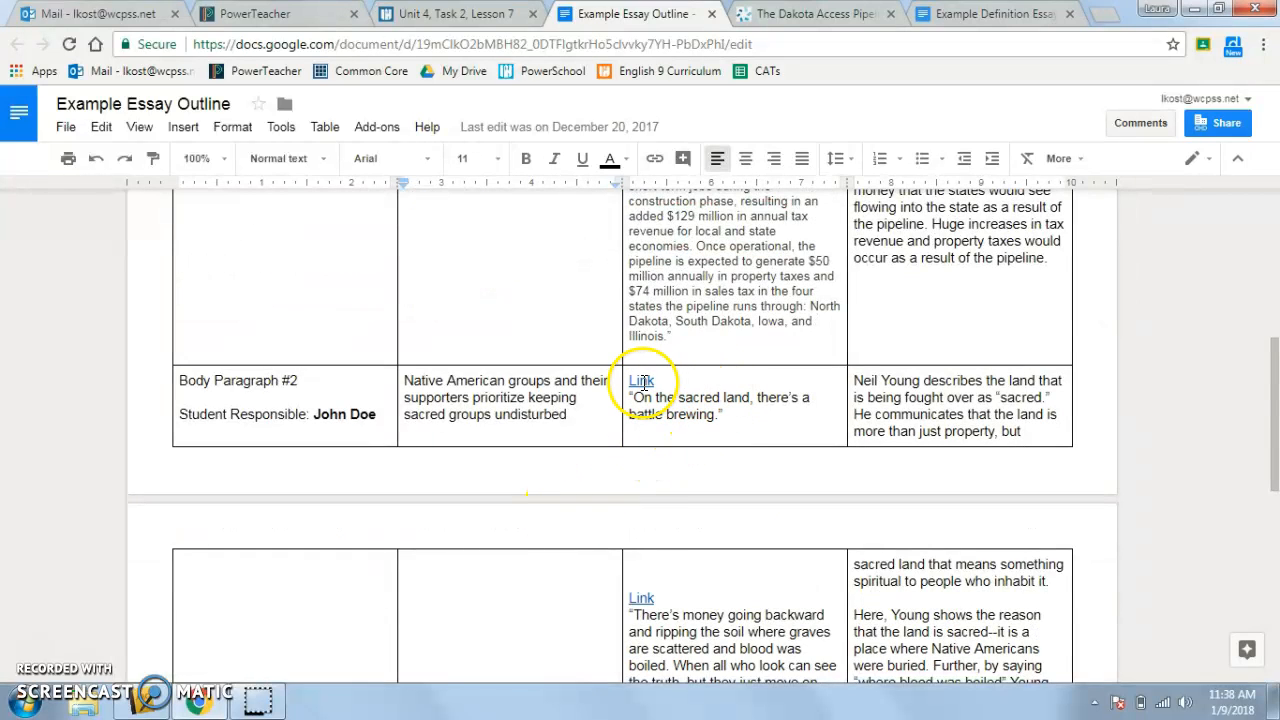
{"action": "left_click", "coordinate": [643, 382]}
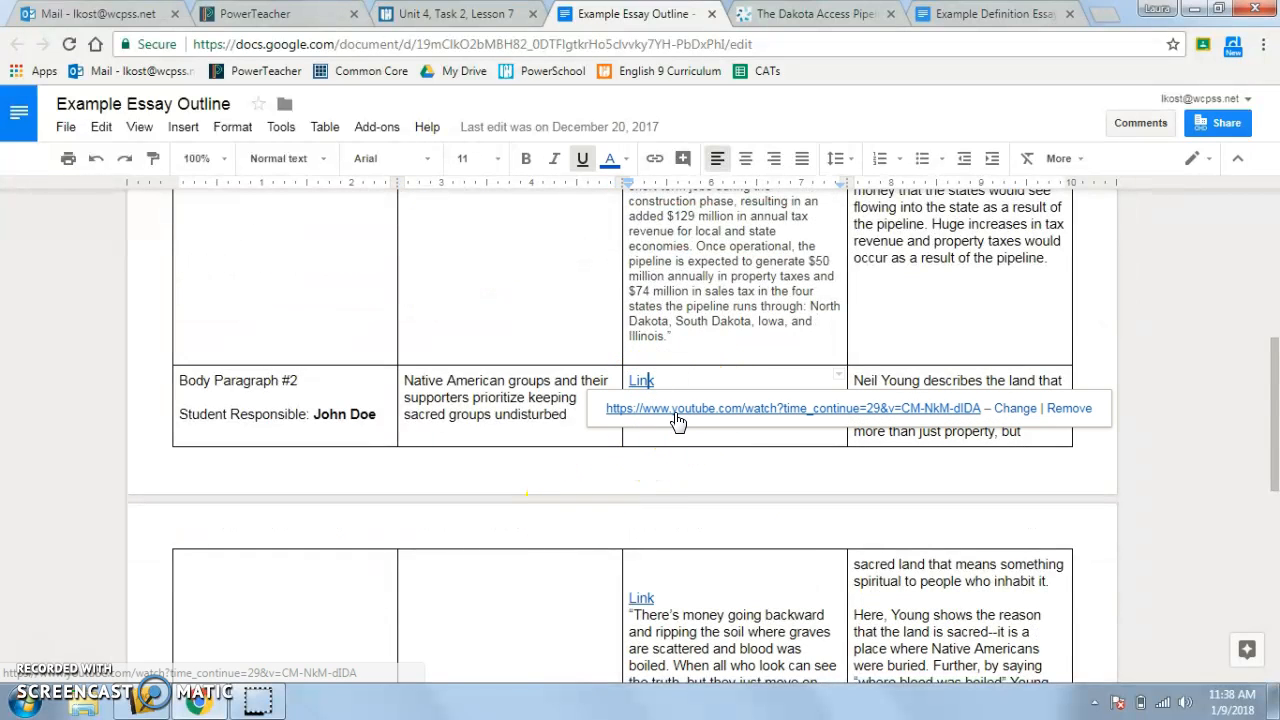
{"action": "left_click", "coordinate": [676, 418]}
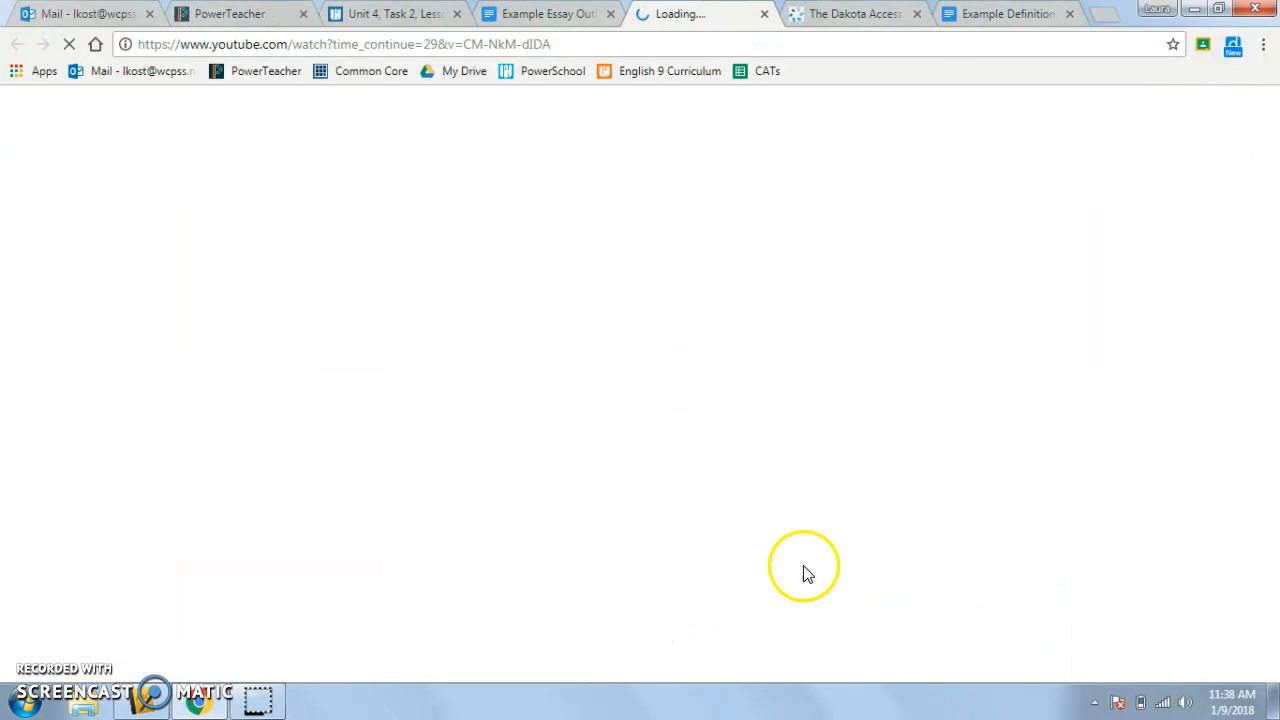
Mute the computer's sound and copy the web address of the YouTube video.
{"action": "left_click", "coordinate": [756, 48]}
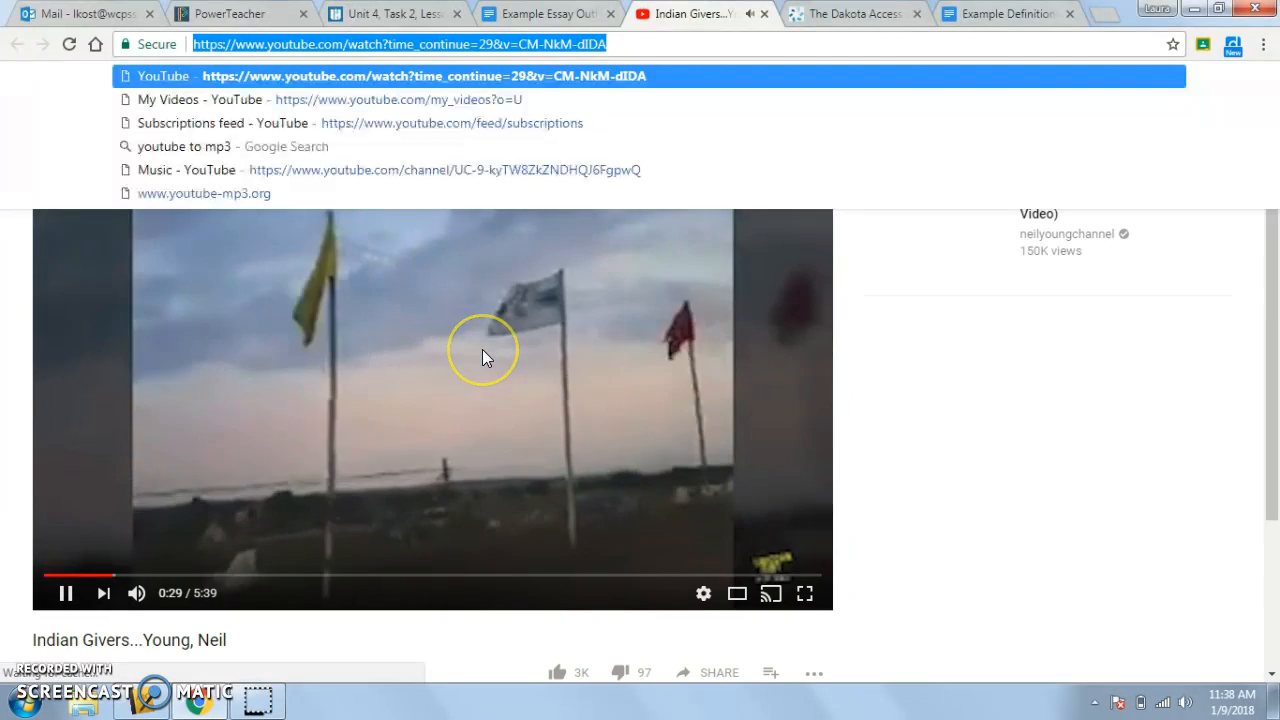
{"action": "key", "text": "XF86AudioMute"}
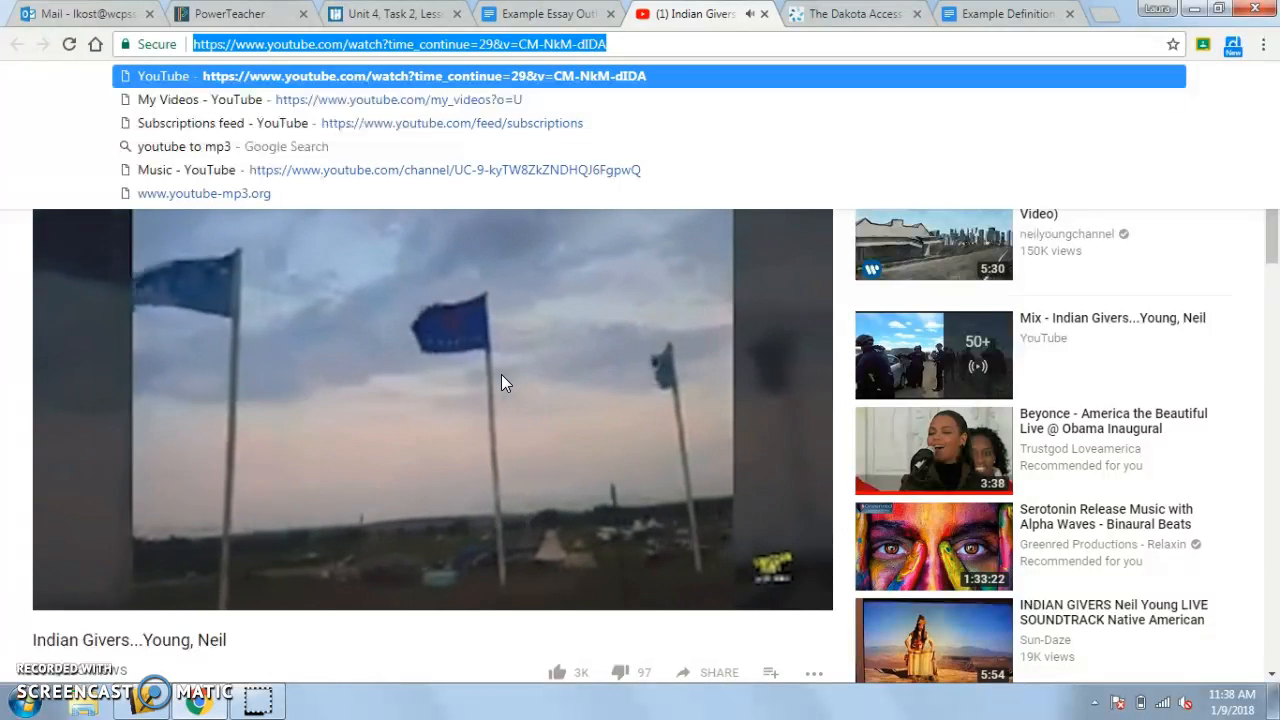
{"action": "right_click", "coordinate": [588, 44]}
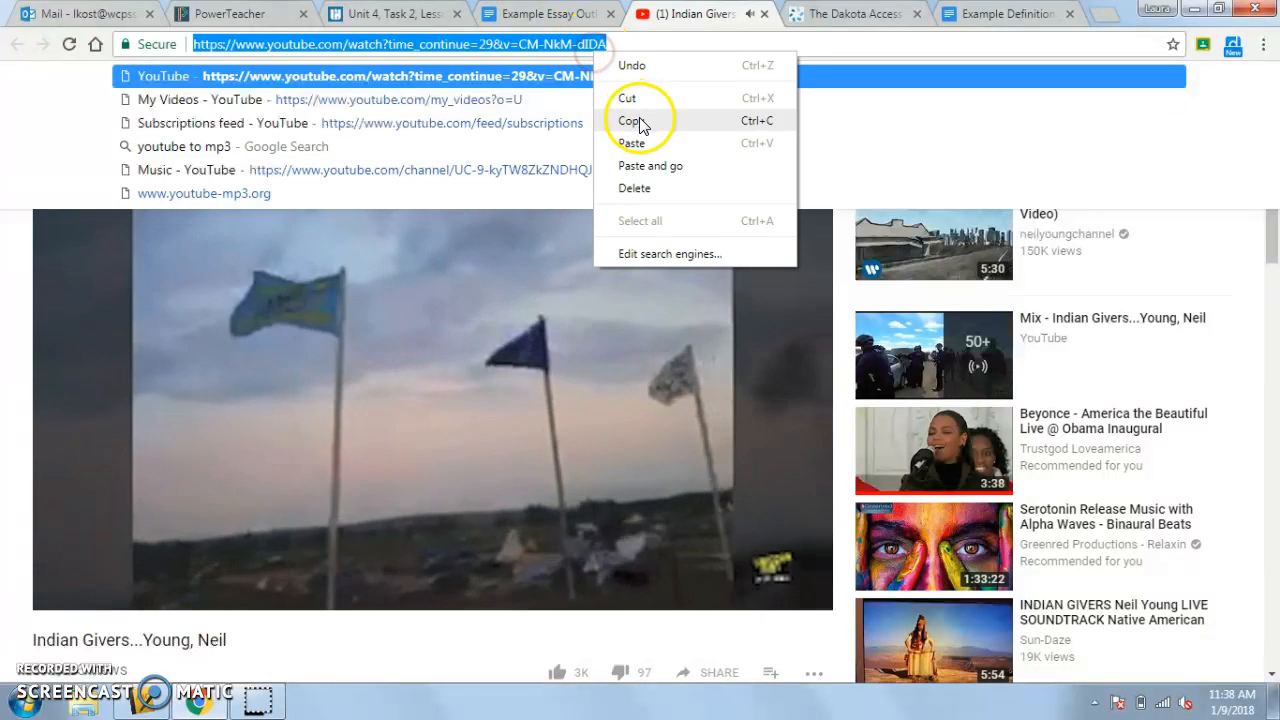
{"action": "left_click", "coordinate": [634, 120]}
Go to the EasyBib website, easybib.com, in the same browser tab.
{"action": "type", "text": "e"}
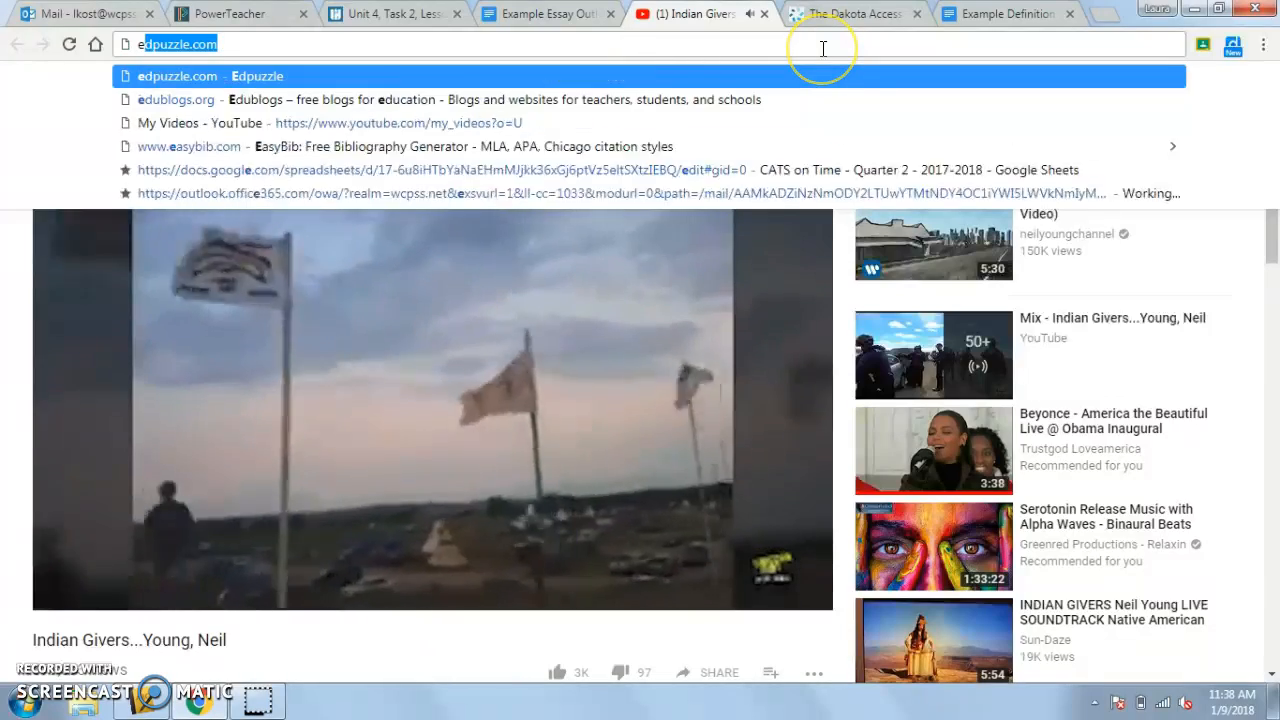
{"action": "type", "text": "asybib"}
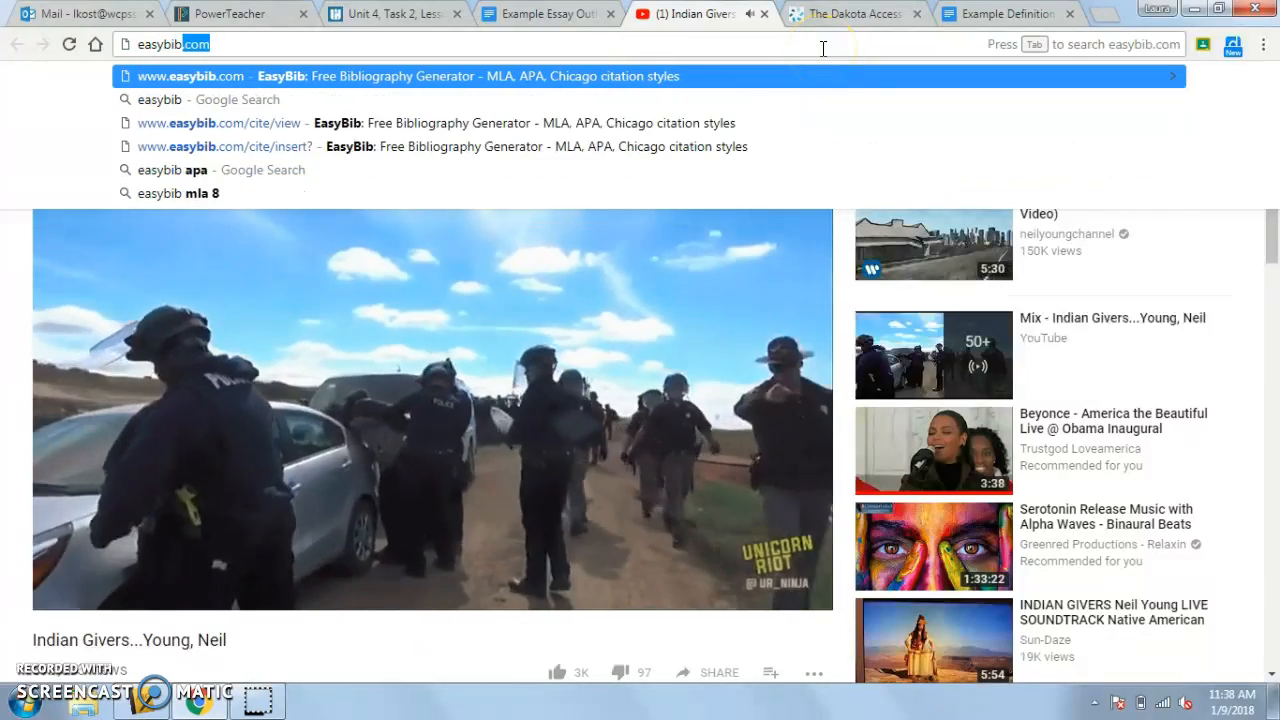
{"action": "key", "text": "Return"}
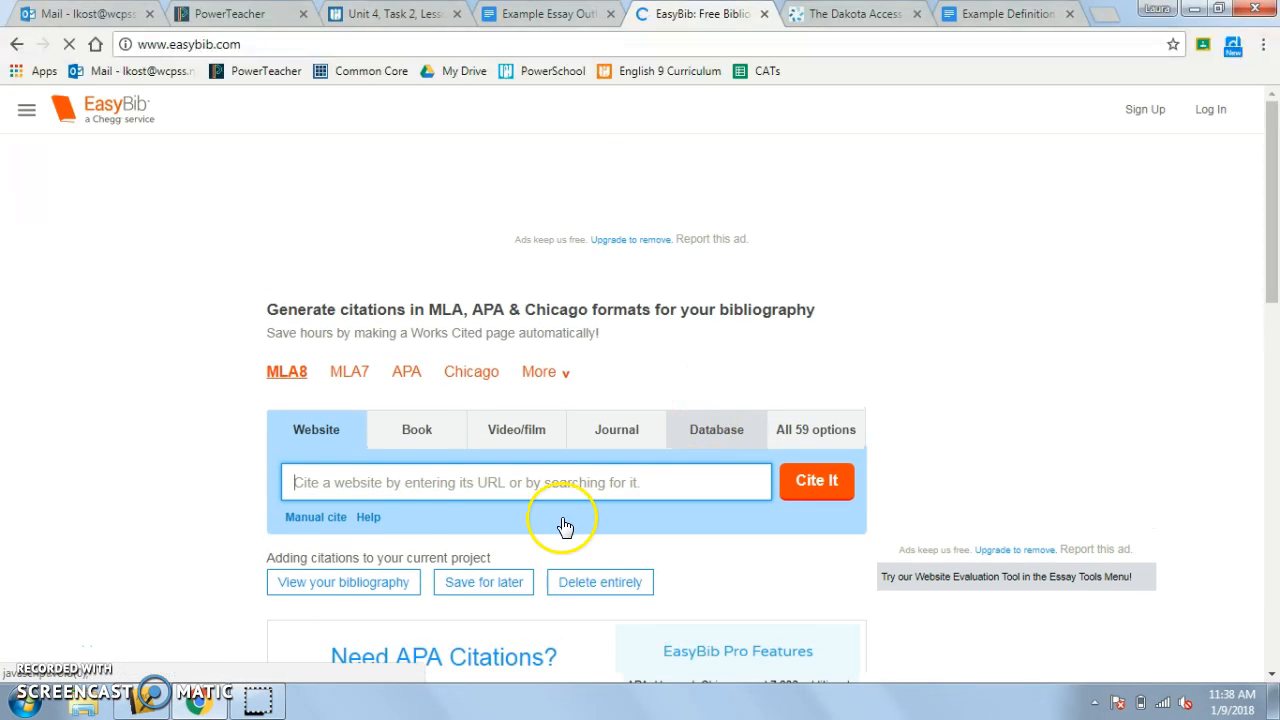
Paste the copied YouTube address as an MLA8 website source and search for its citation.
{"action": "left_click", "coordinate": [427, 487]}
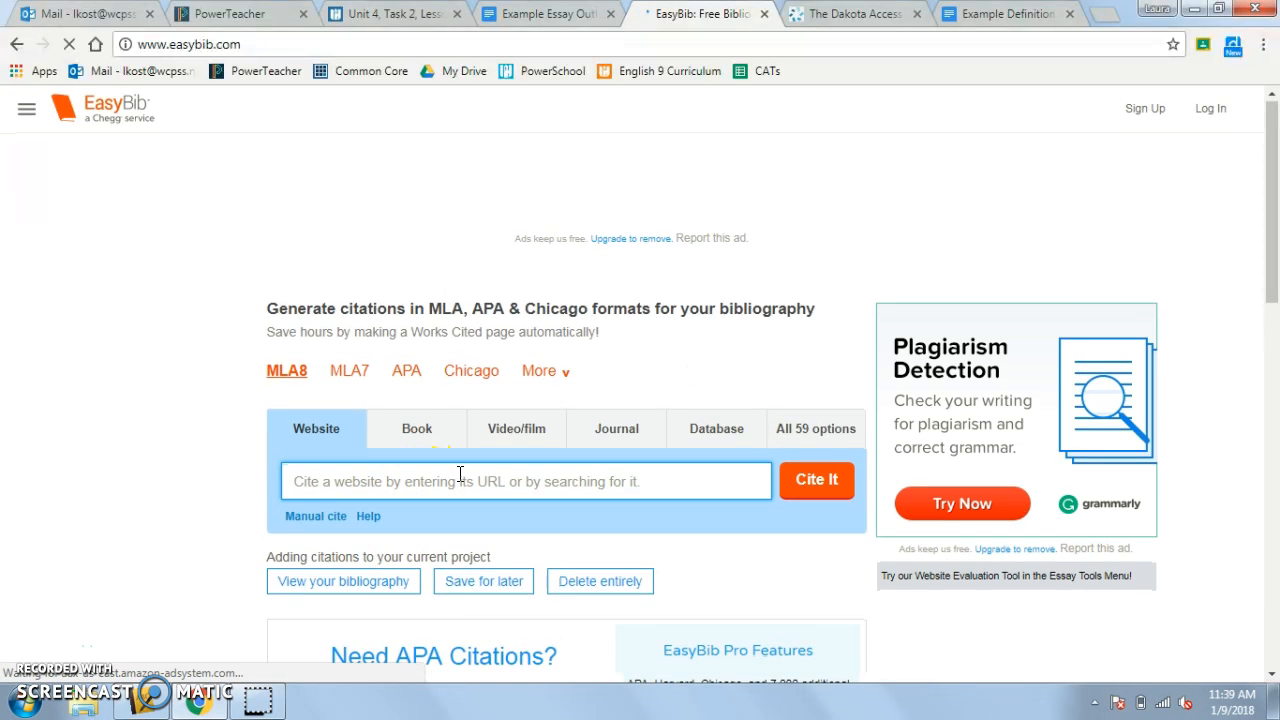
{"action": "scroll", "coordinate": [460, 477], "scroll_direction": "down", "scroll_amount": 1}
{"action": "right_click", "coordinate": [563, 390]}
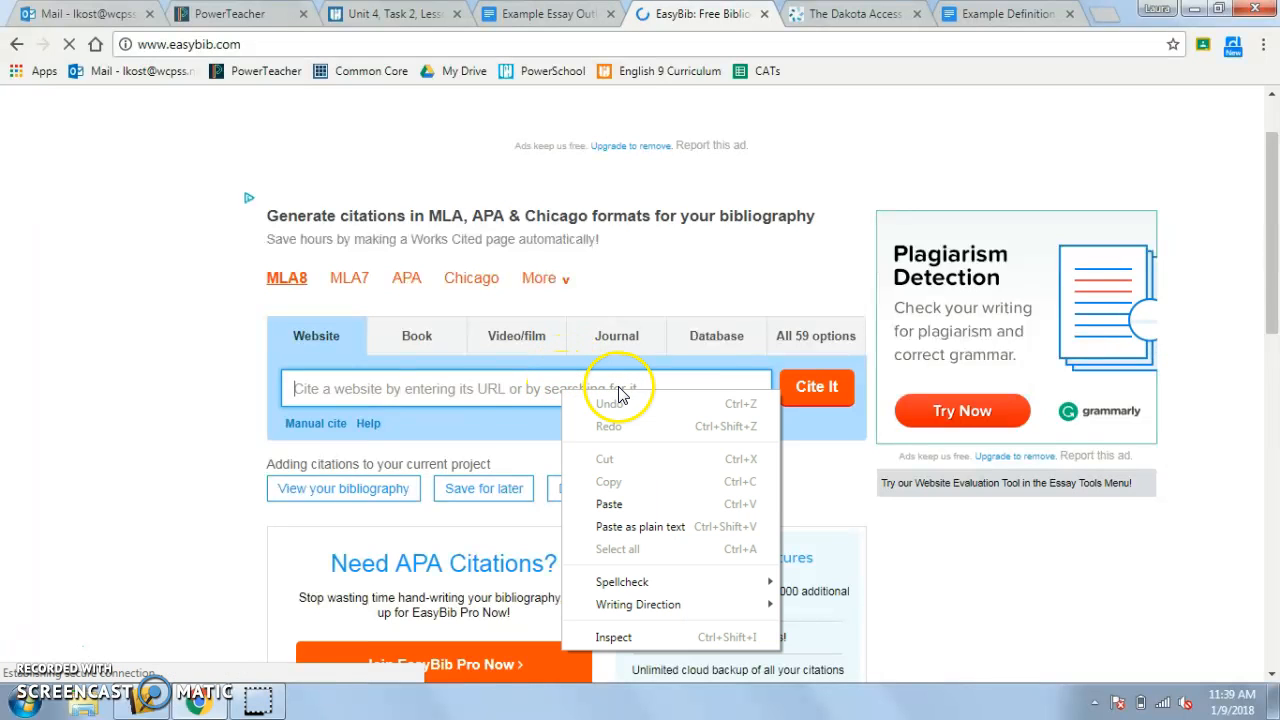
{"action": "left_click", "coordinate": [637, 505]}
{"action": "left_click", "coordinate": [814, 390]}
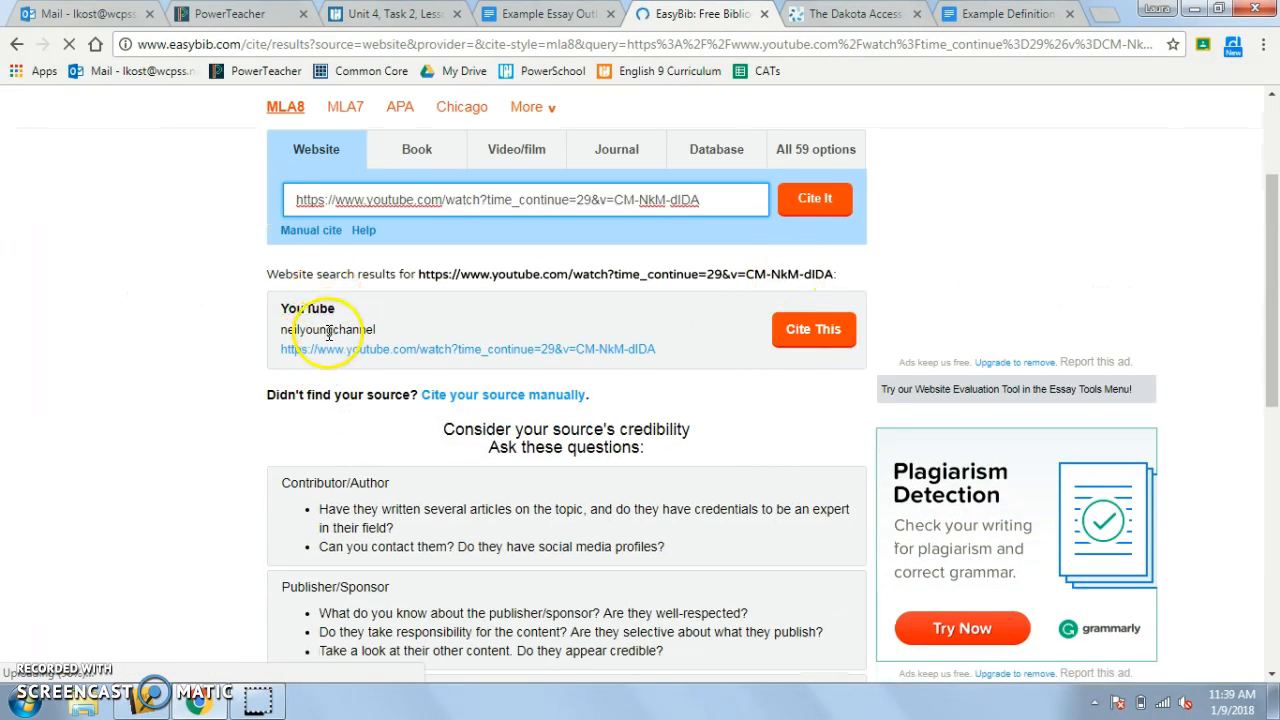
Choose the YouTube search result to cite, continue to the final step and review the filled-in citation details.
{"action": "left_click", "coordinate": [806, 342]}
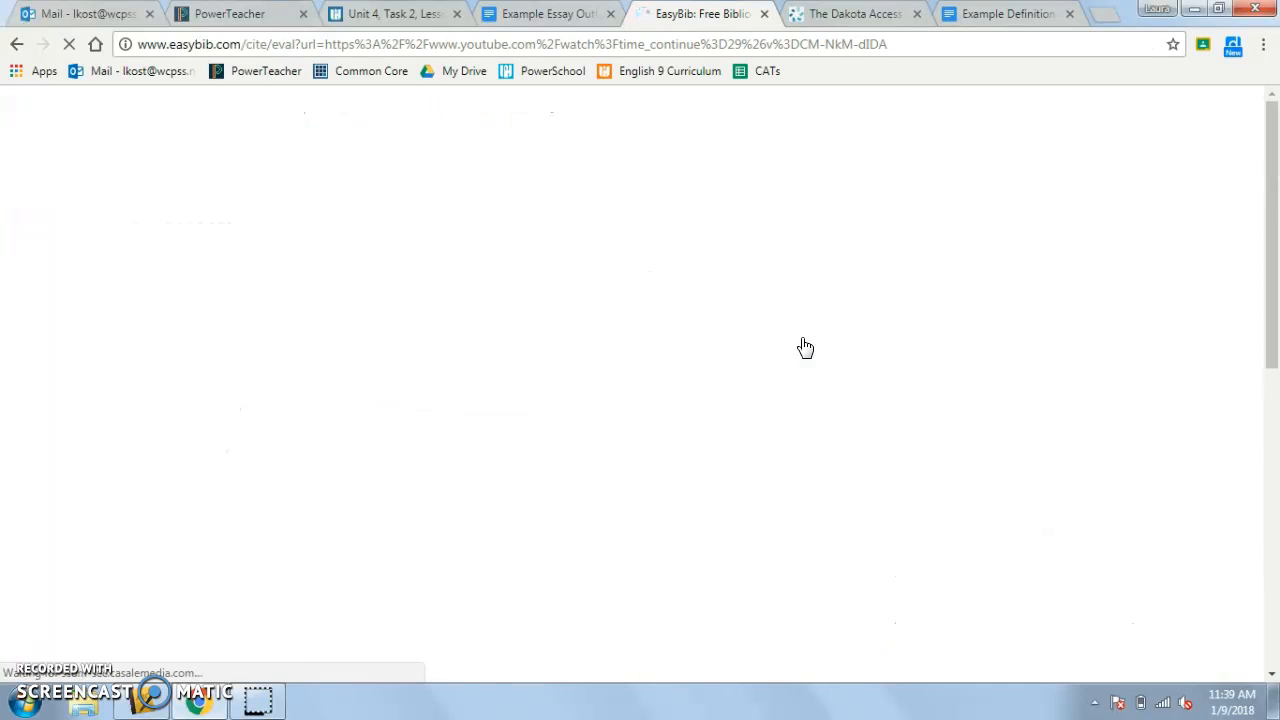
{"action": "scroll", "coordinate": [540, 335], "scroll_direction": "down", "scroll_amount": 3}
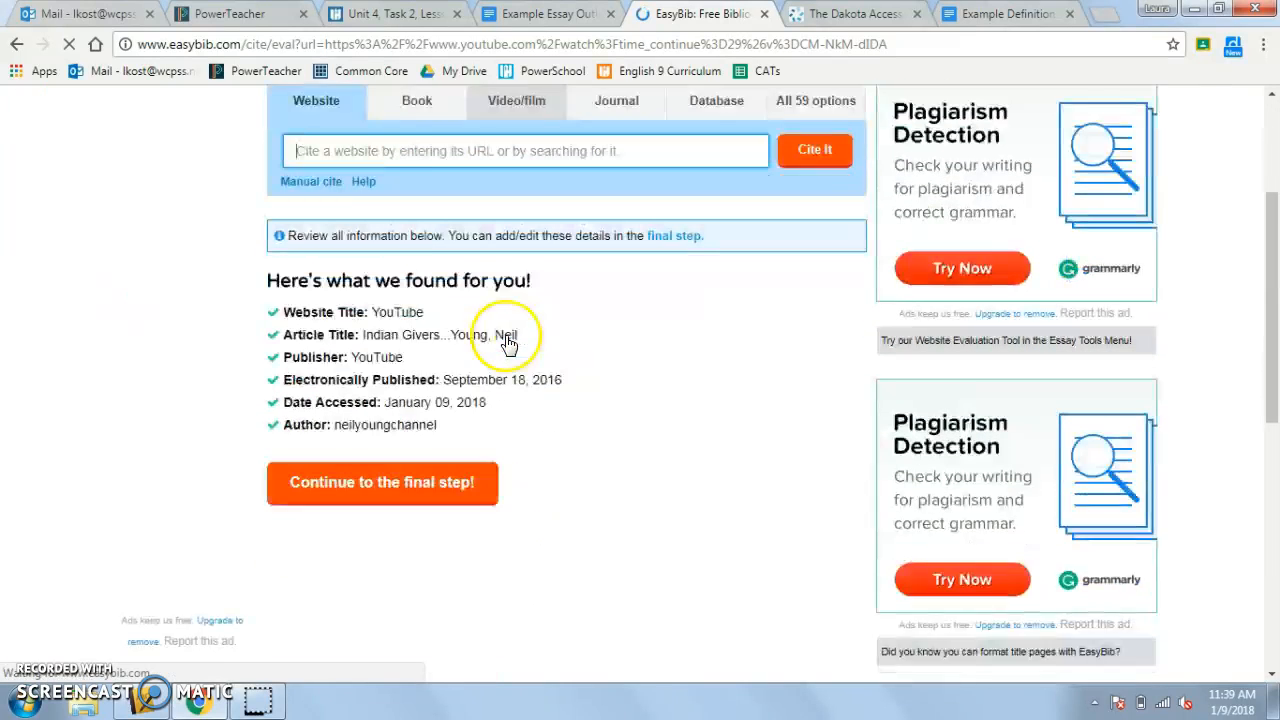
{"action": "left_click", "coordinate": [423, 436]}
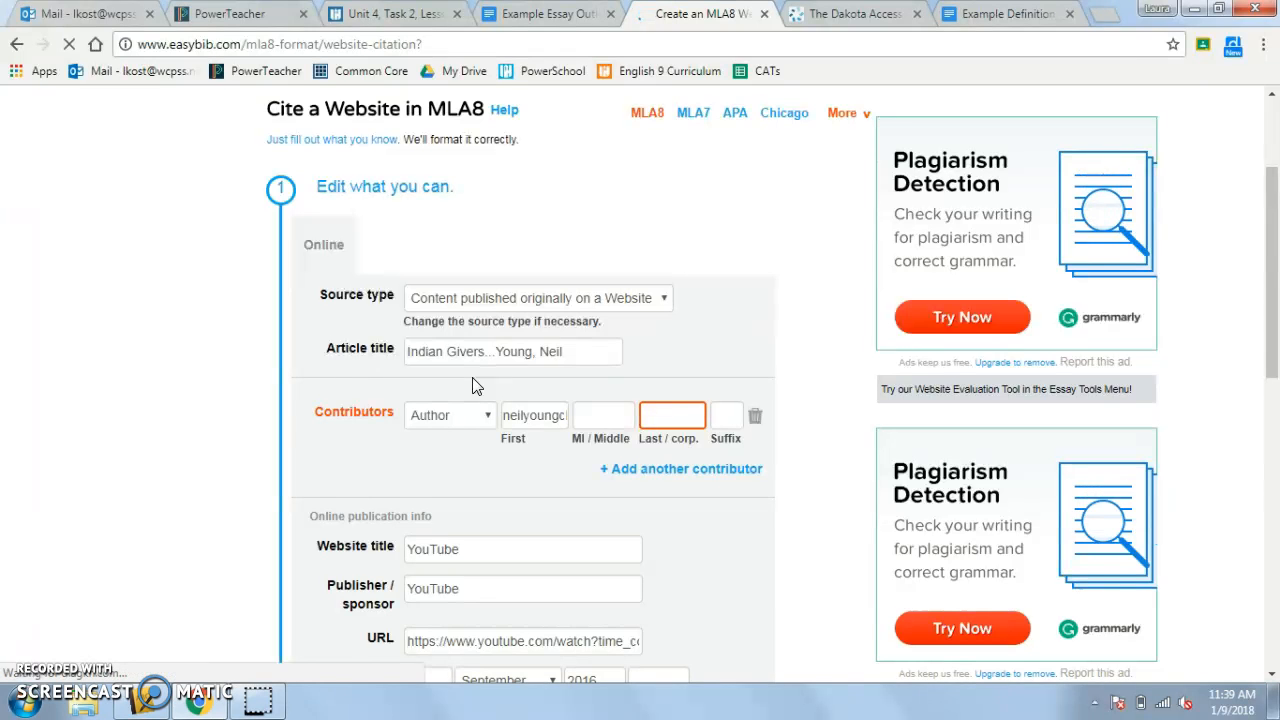
{"action": "scroll", "coordinate": [475, 386], "scroll_direction": "down", "scroll_amount": 2}
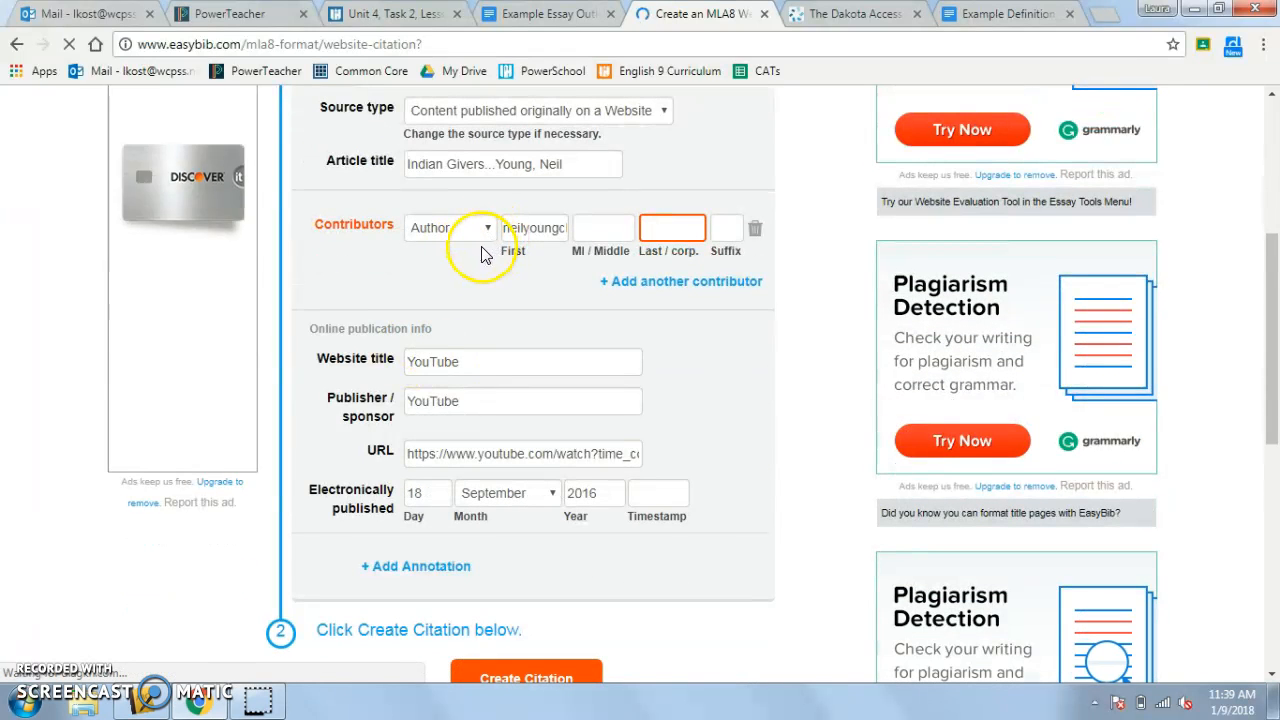
{"action": "scroll", "coordinate": [484, 248], "scroll_direction": "down", "scroll_amount": 2}
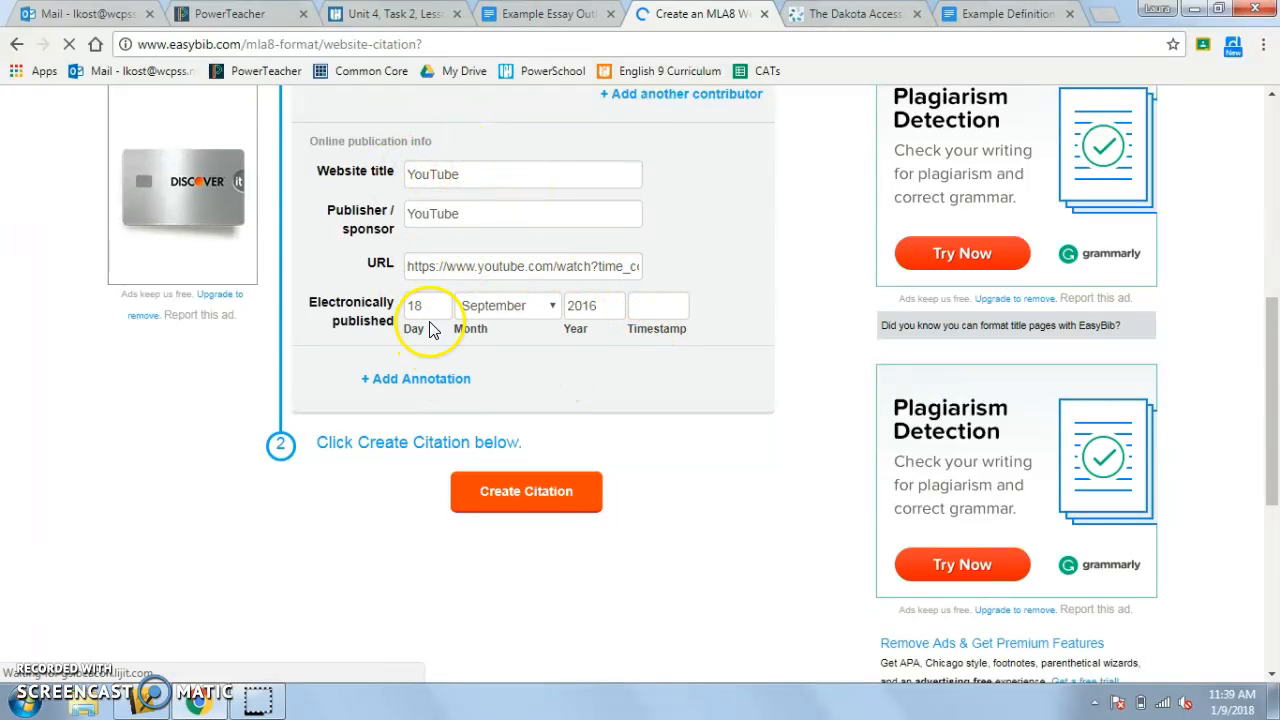
Create the EasyBib citation for the YouTube video and copy the first finished citation from the citation list.
{"action": "left_click", "coordinate": [526, 493]}
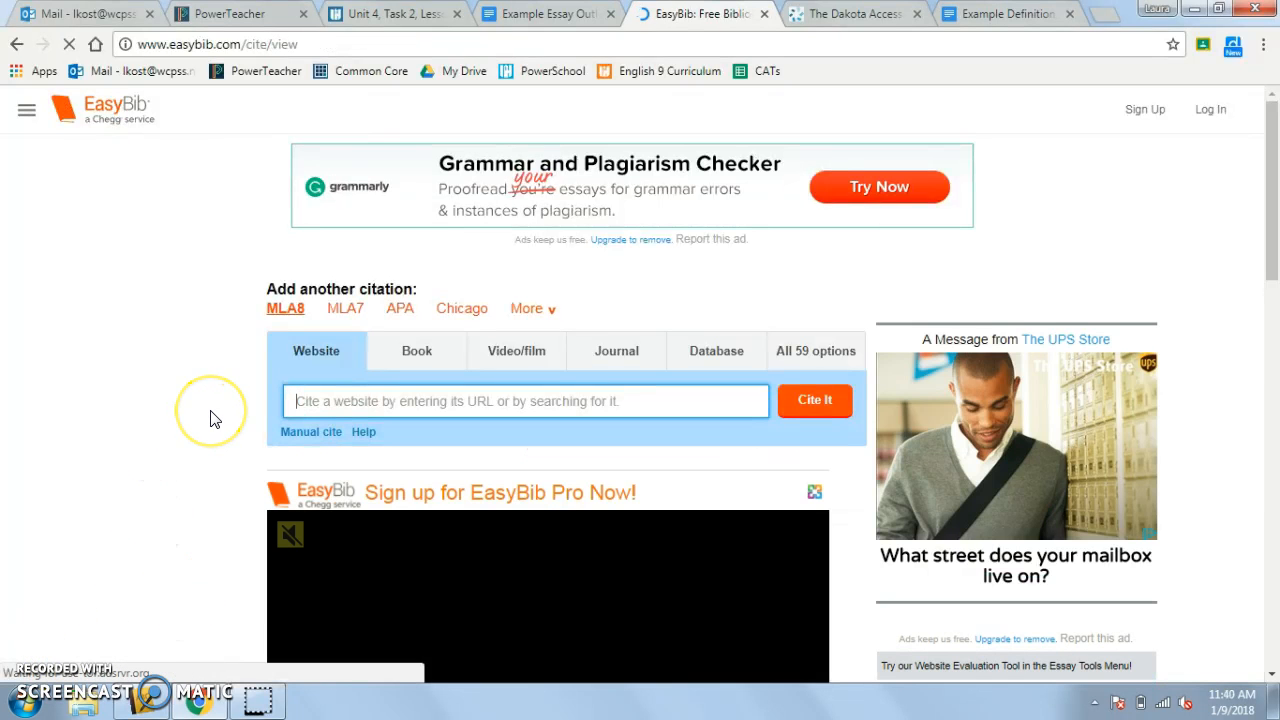
{"action": "scroll", "coordinate": [210, 415], "scroll_direction": "down", "scroll_amount": 7}
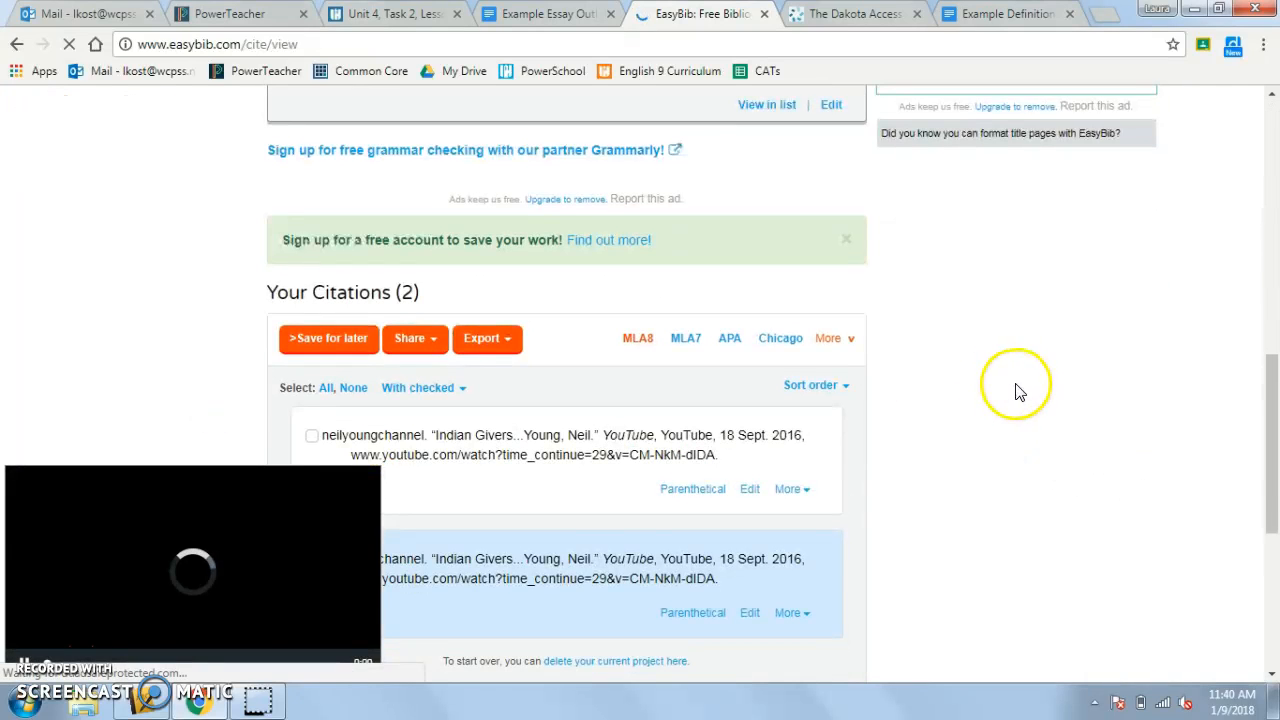
{"action": "scroll", "coordinate": [918, 385], "scroll_direction": "down", "scroll_amount": 1}
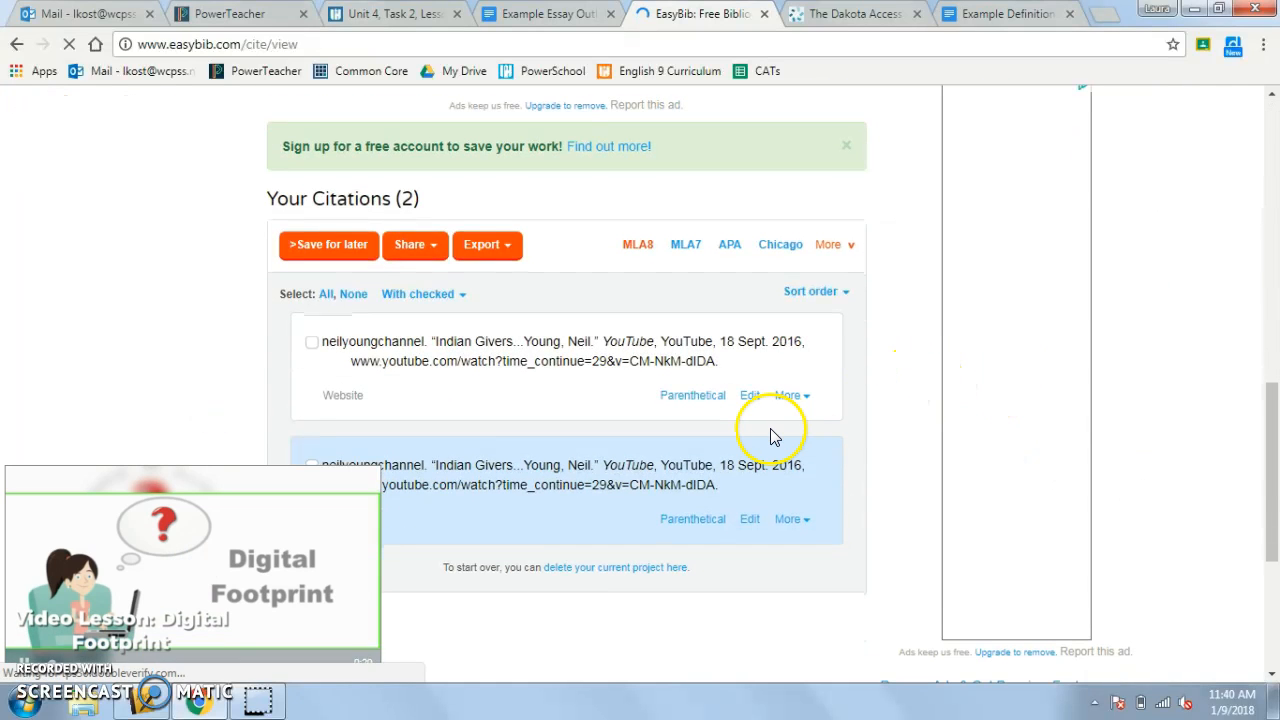
{"action": "scroll", "coordinate": [360, 340], "scroll_direction": "down", "scroll_amount": 1}
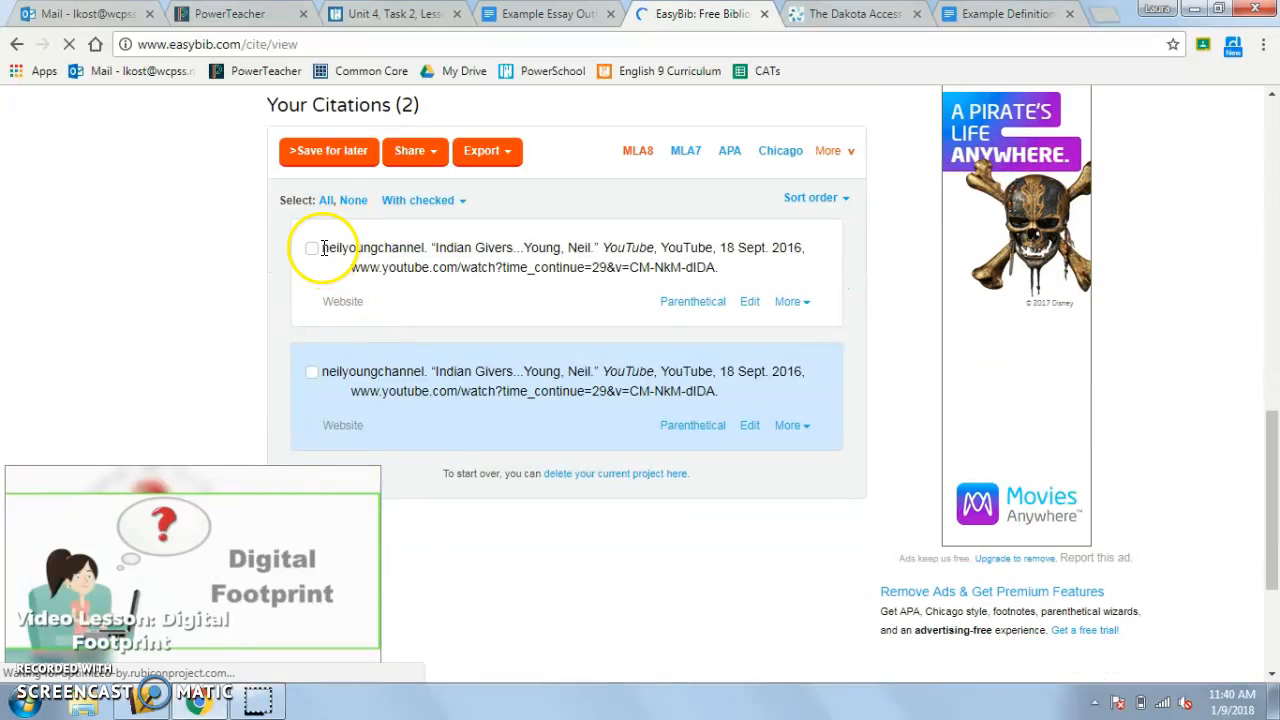
{"action": "left_click_drag", "start_coordinate": [323, 248], "coordinate": [723, 272]}
{"action": "right_click", "coordinate": [674, 268]}
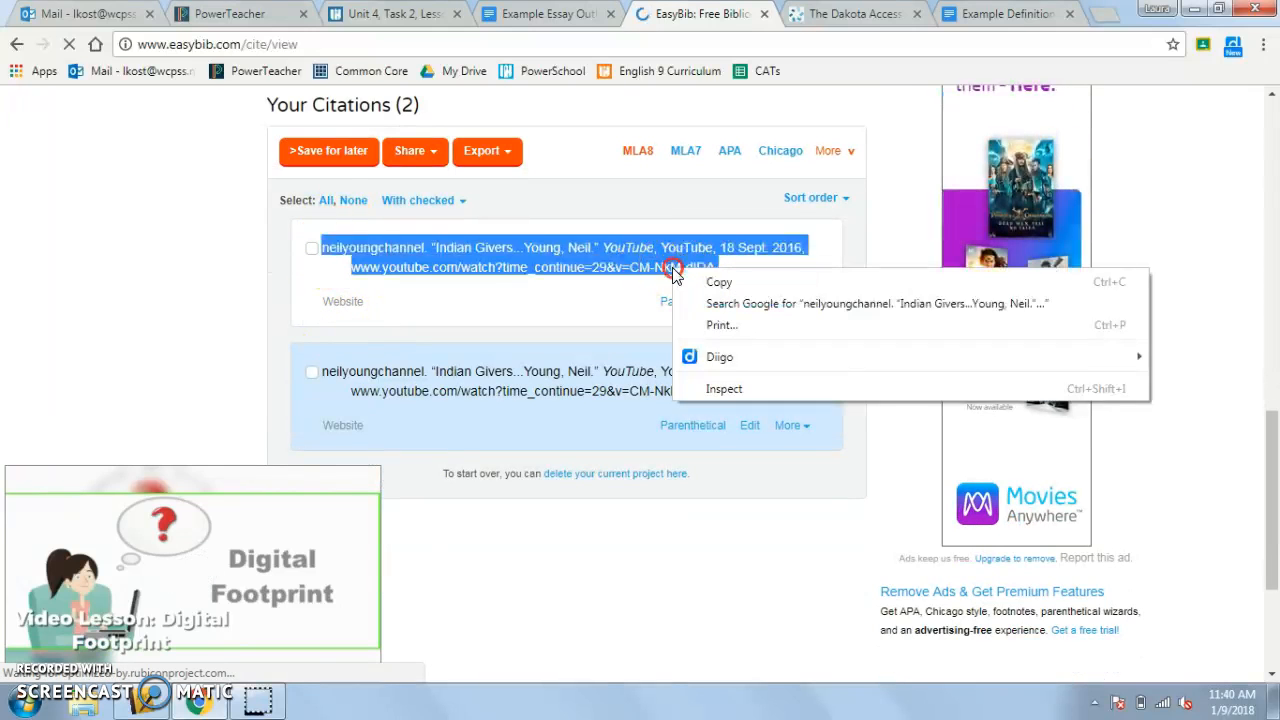
{"action": "left_click", "coordinate": [733, 283]}
Return to the Example Definition Essay and paste the YouTube citation without formatting on a new line between the two Works Cited entries.
{"action": "left_click", "coordinate": [995, 16]}
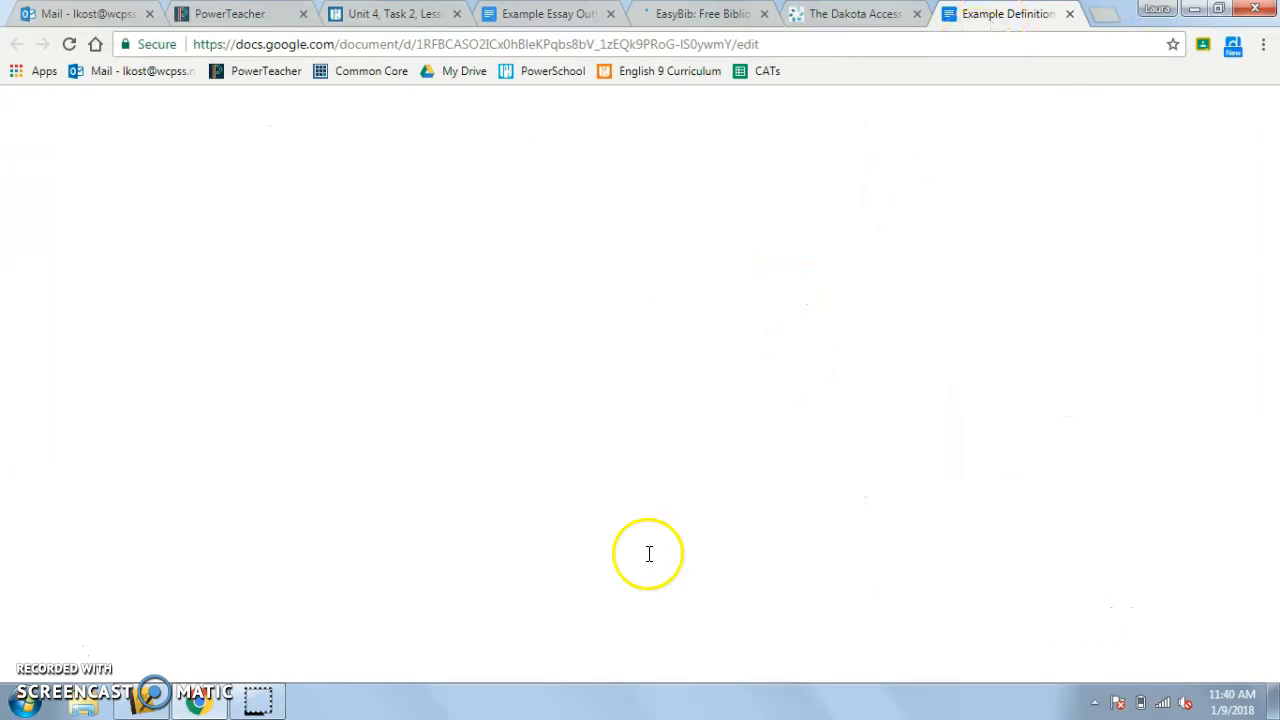
{"action": "left_click", "coordinate": [697, 12]}
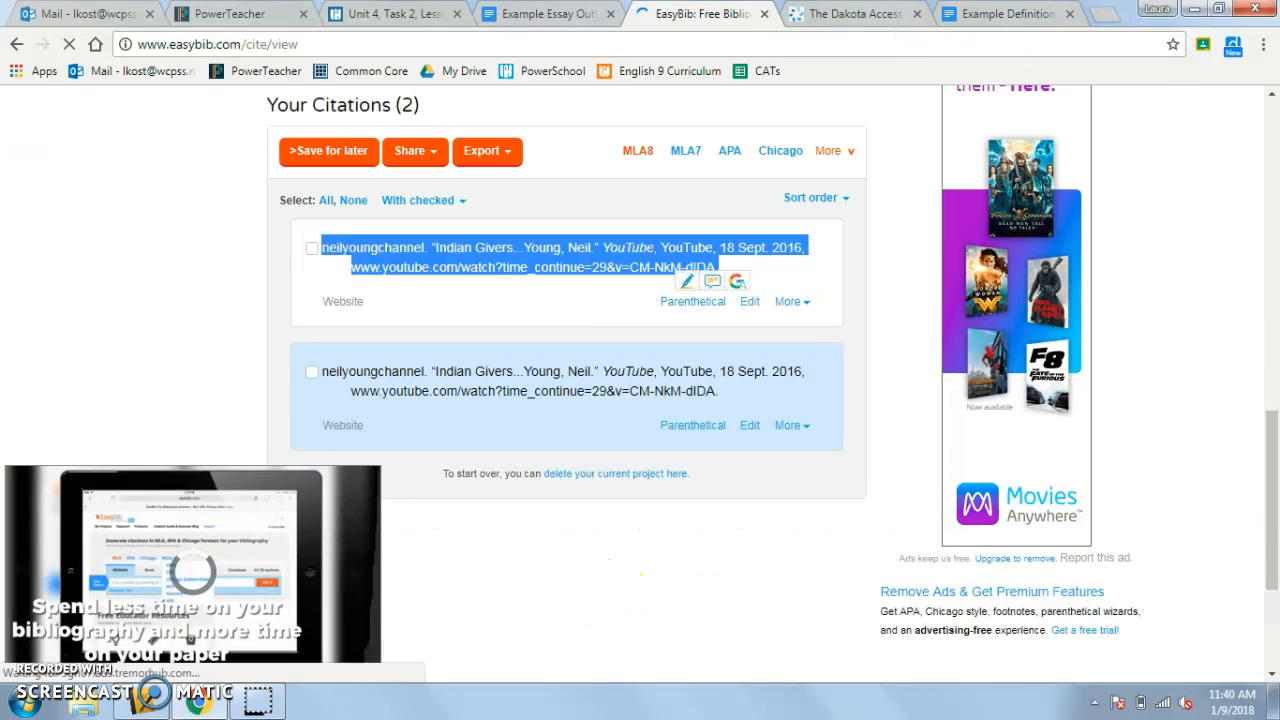
{"action": "left_click", "coordinate": [1035, 14]}
{"action": "left_click", "coordinate": [880, 490]}
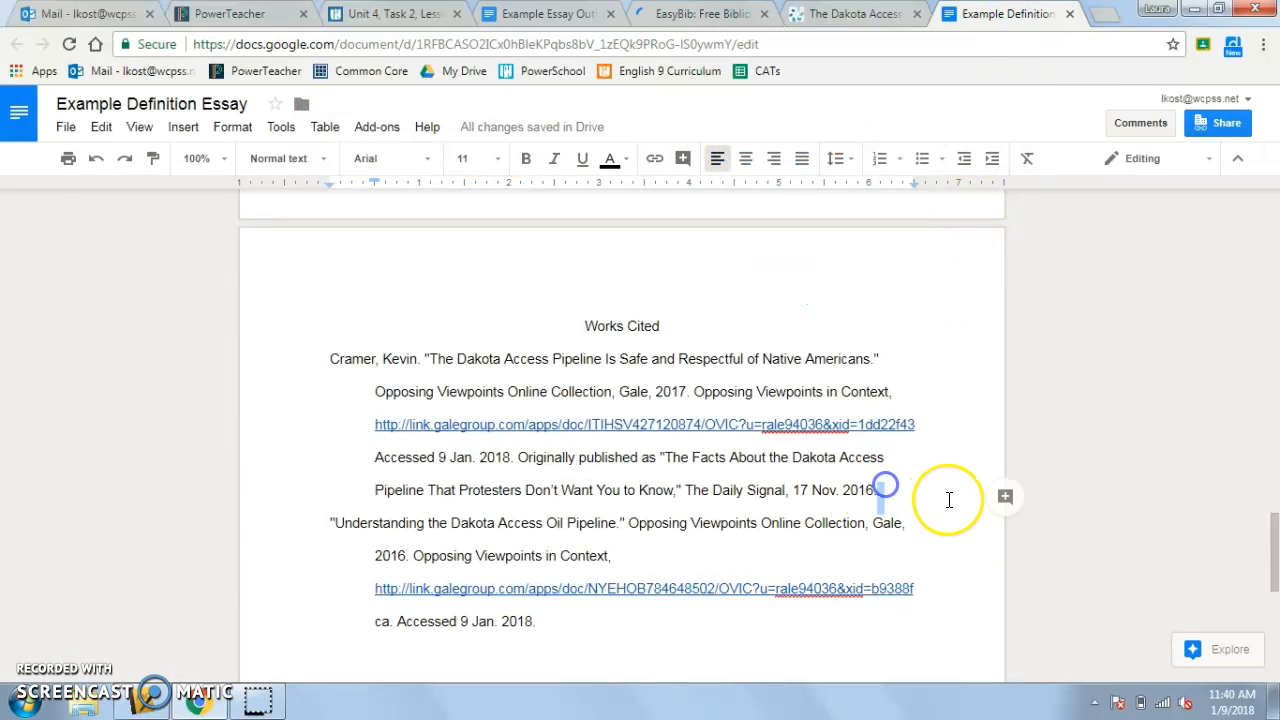
{"action": "key", "text": "Return"}
{"action": "right_click", "coordinate": [547, 532]}
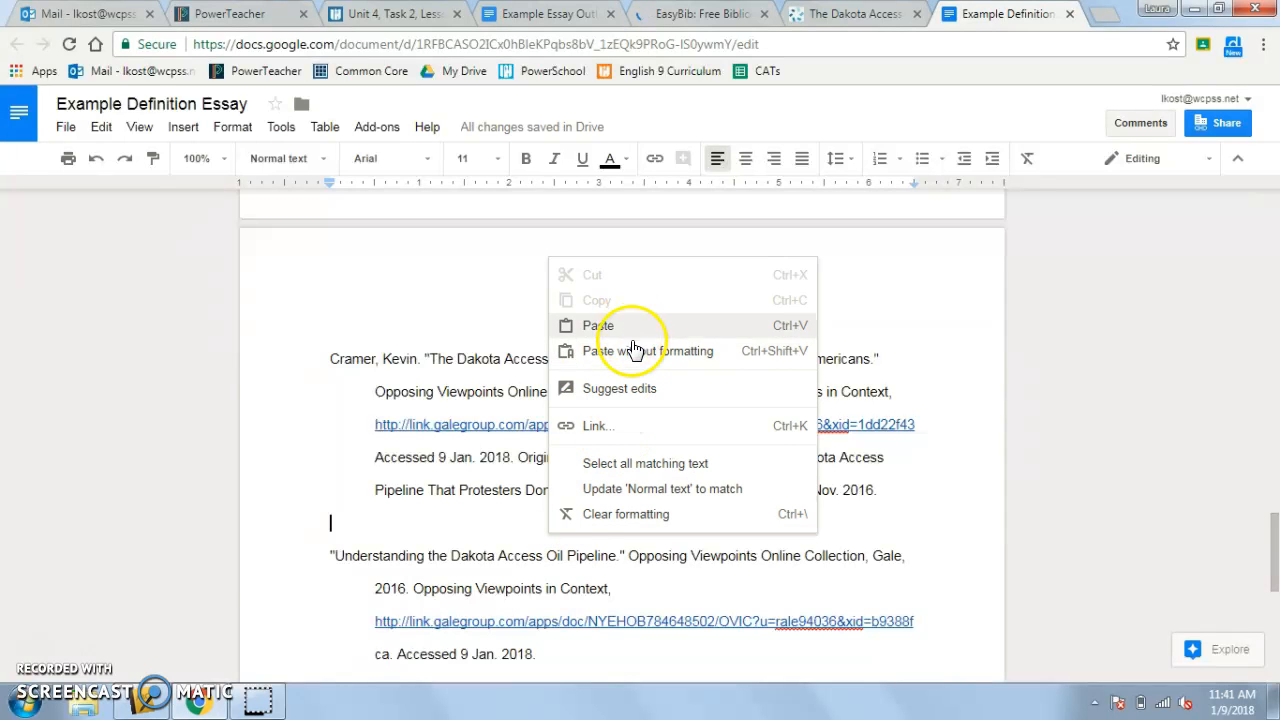
{"action": "left_click", "coordinate": [634, 350]}
Join the pasted citation's two lines into one hanging-indented entry and italicize its first "YouTube".
{"action": "left_click", "coordinate": [323, 551]}
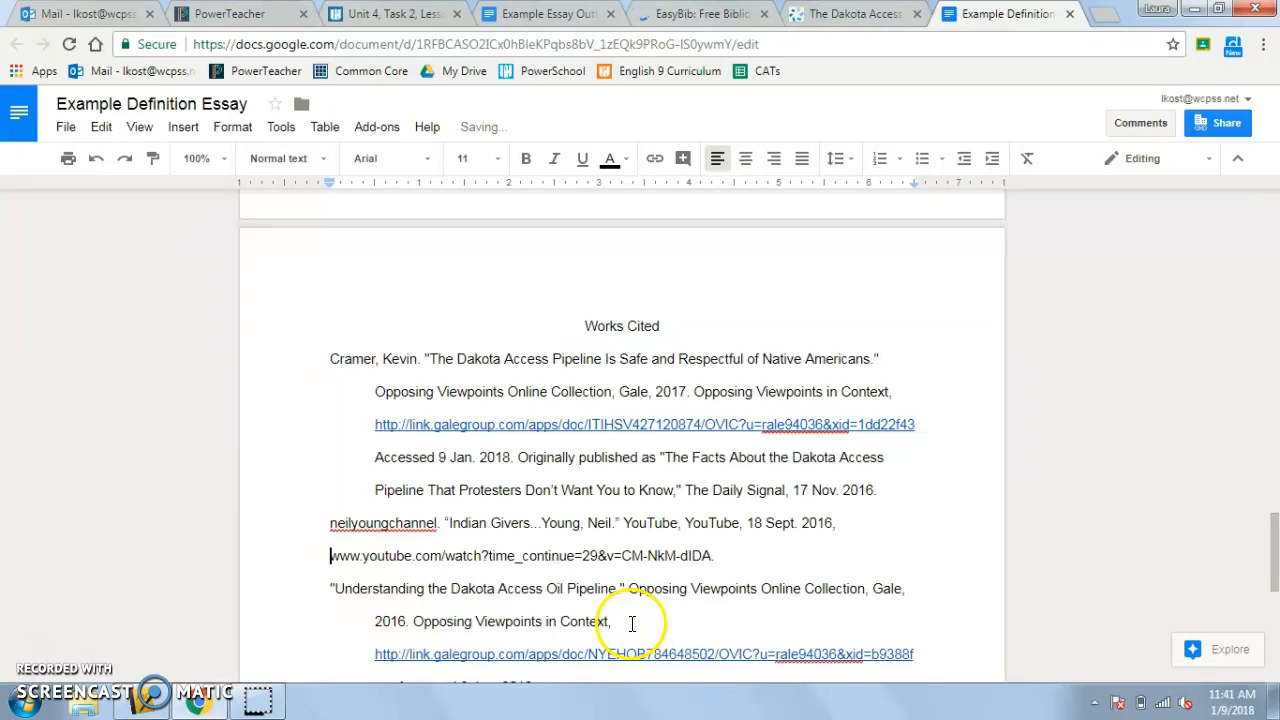
{"action": "key", "text": "BackSpace"}
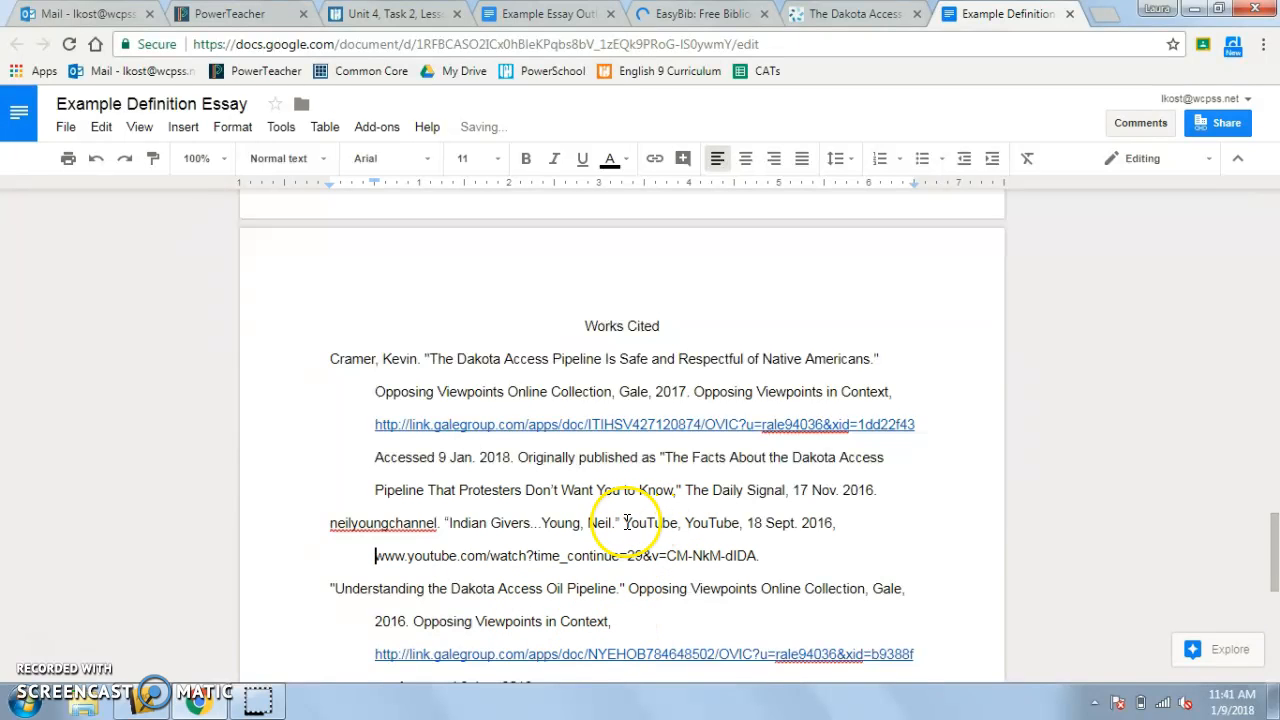
{"action": "left_click_drag", "start_coordinate": [626, 522], "coordinate": [660, 521]}
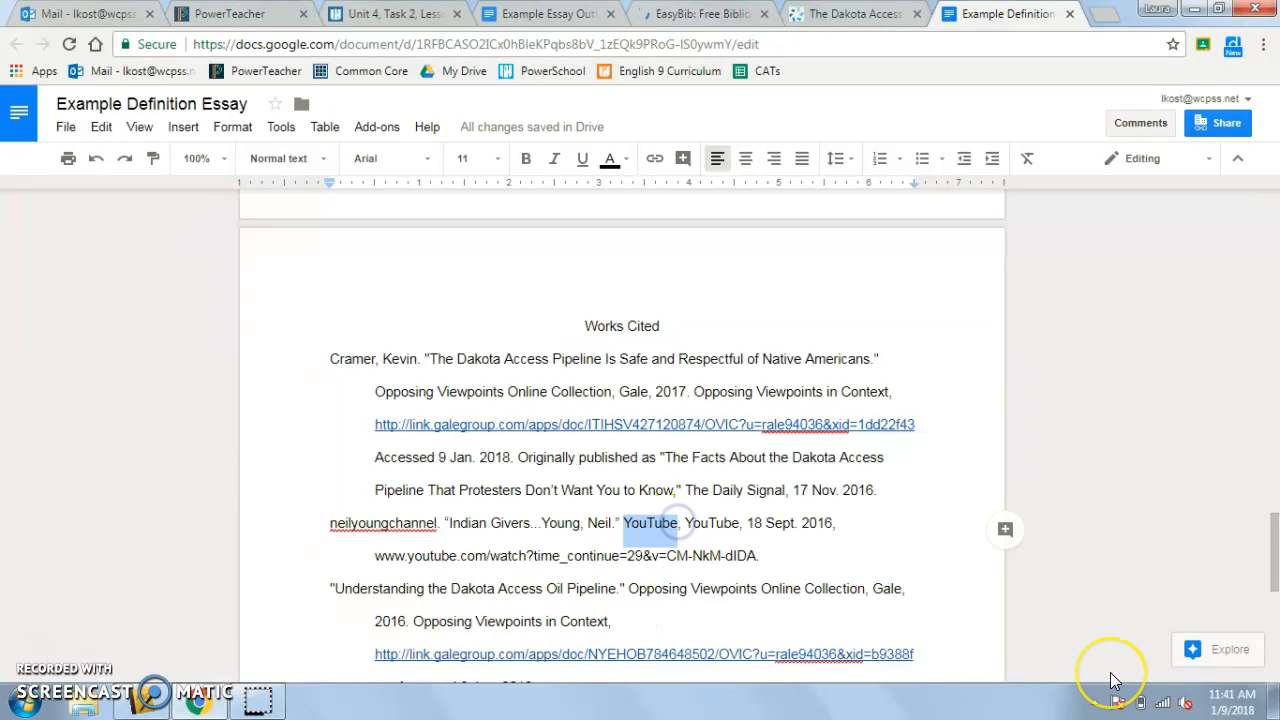
{"action": "key", "text": "ctrl+i"}
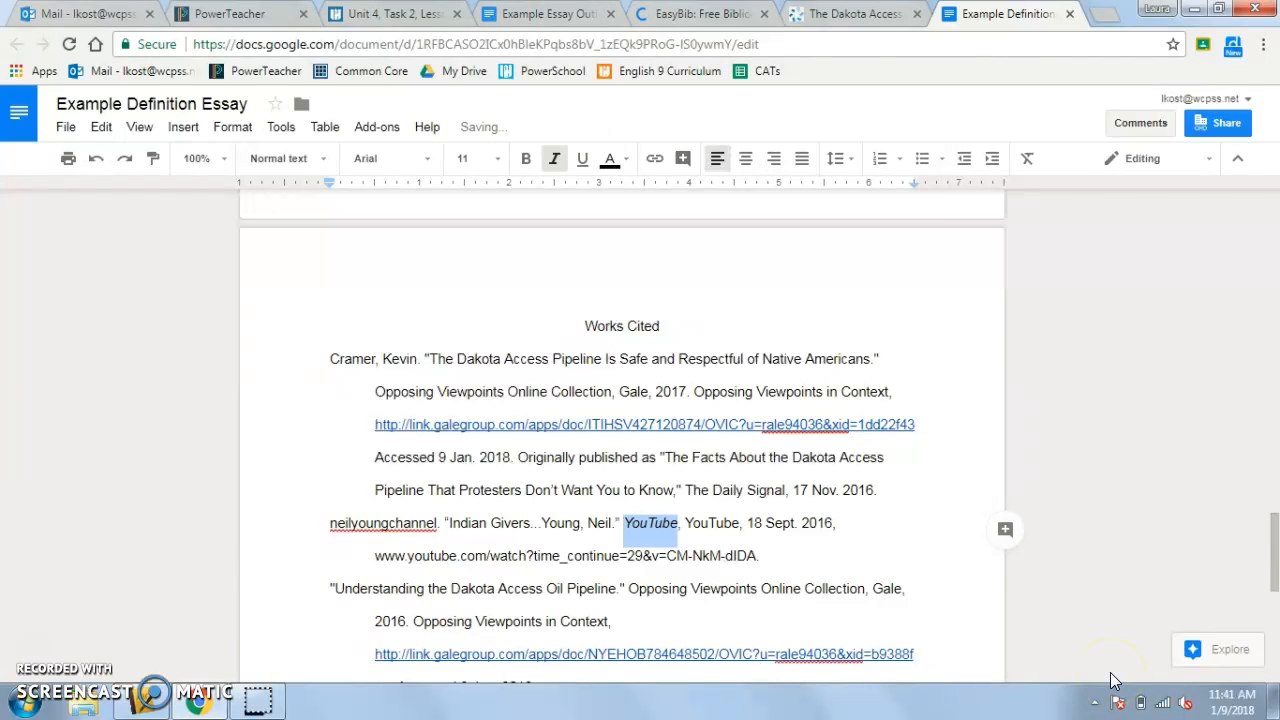
{"action": "left_click", "coordinate": [776, 476]}
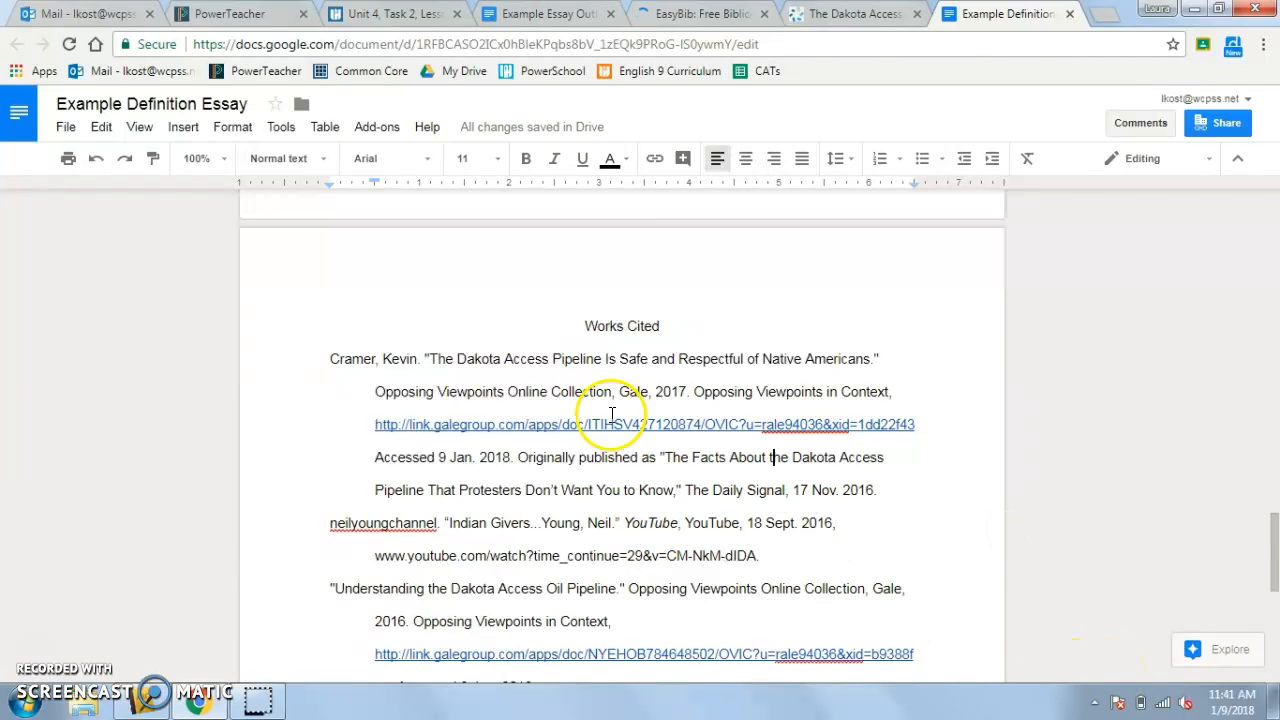
Italicize "Opposing Viewpoints Online Collection" in both Gale citations on the Works Cited page.
{"action": "left_click_drag", "start_coordinate": [375, 391], "coordinate": [607, 390]}
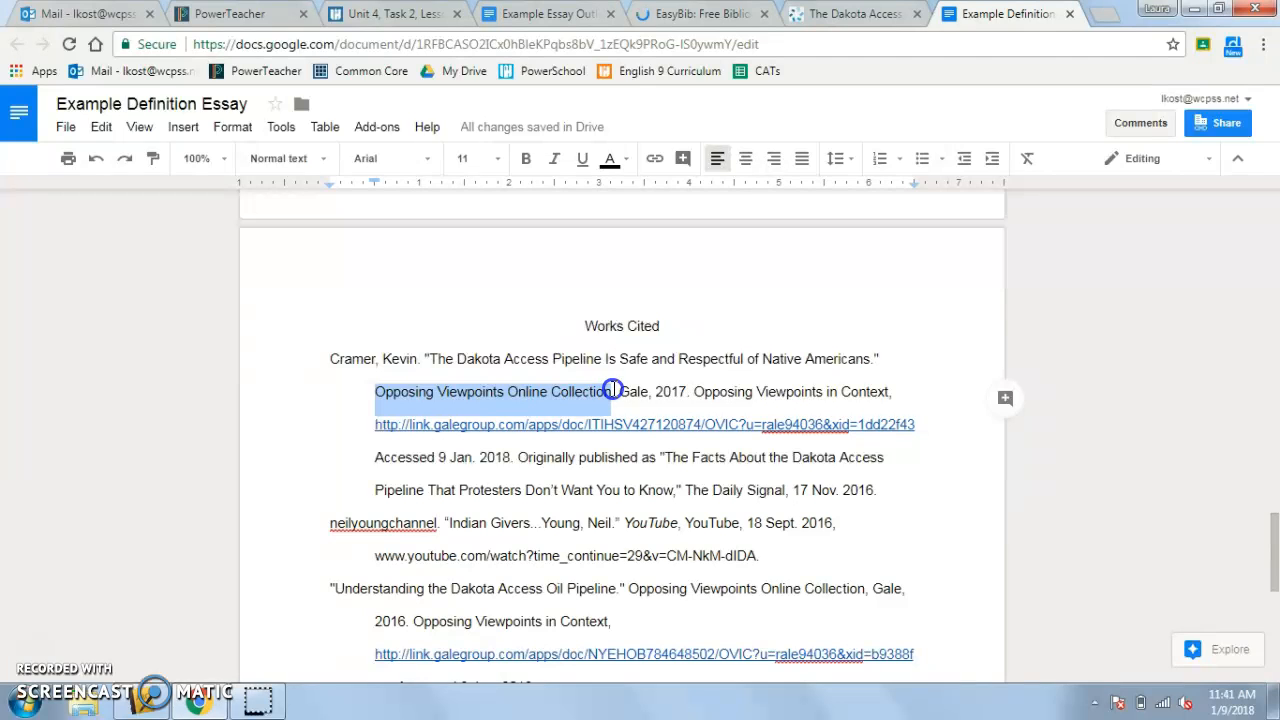
{"action": "key", "text": "ctrl+i"}
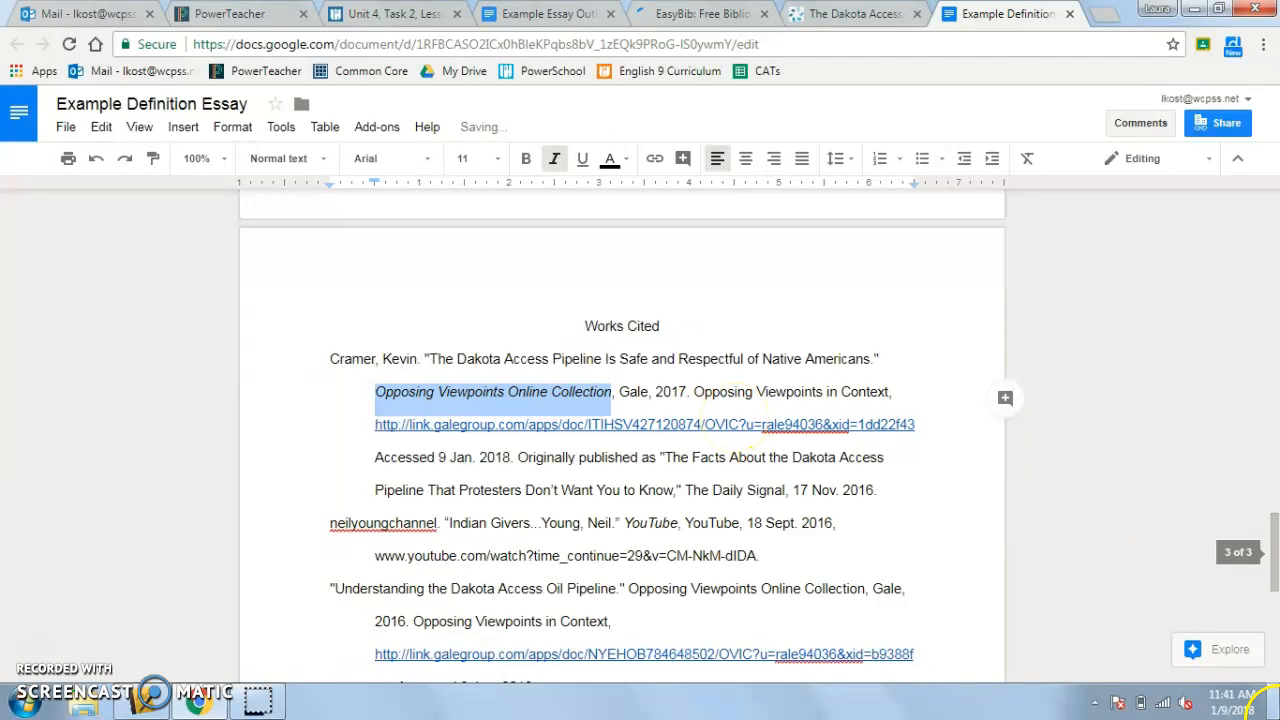
{"action": "scroll", "coordinate": [500, 543], "scroll_direction": "down", "scroll_amount": 4}
{"action": "scroll", "coordinate": [644, 546], "scroll_direction": "up", "scroll_amount": 3}
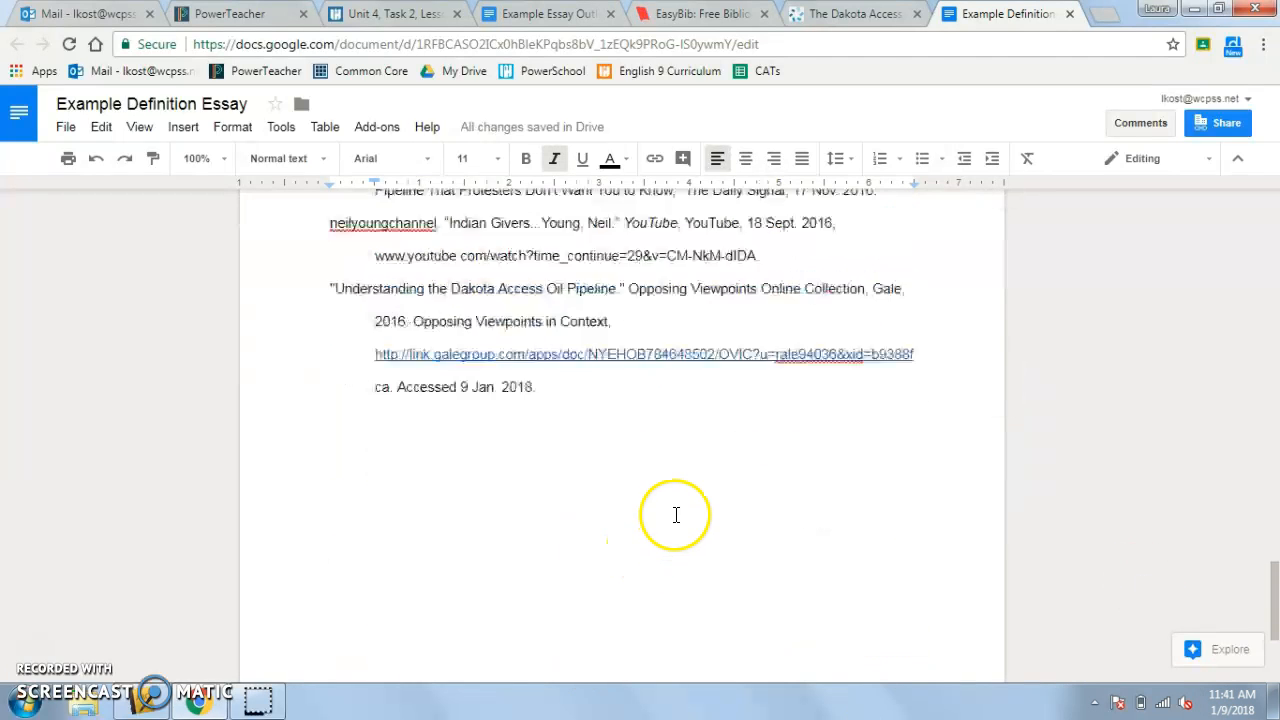
{"action": "left_click_drag", "start_coordinate": [631, 495], "coordinate": [836, 491]}
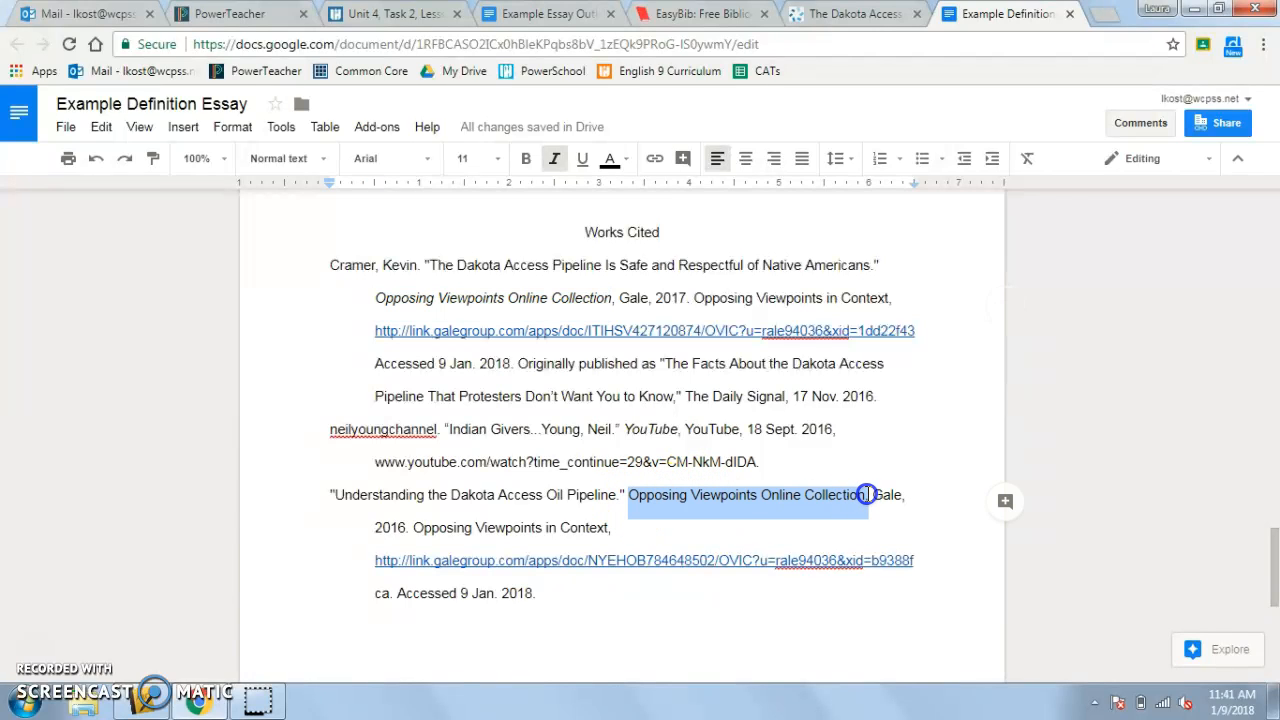
{"action": "key", "text": "ctrl+i"}
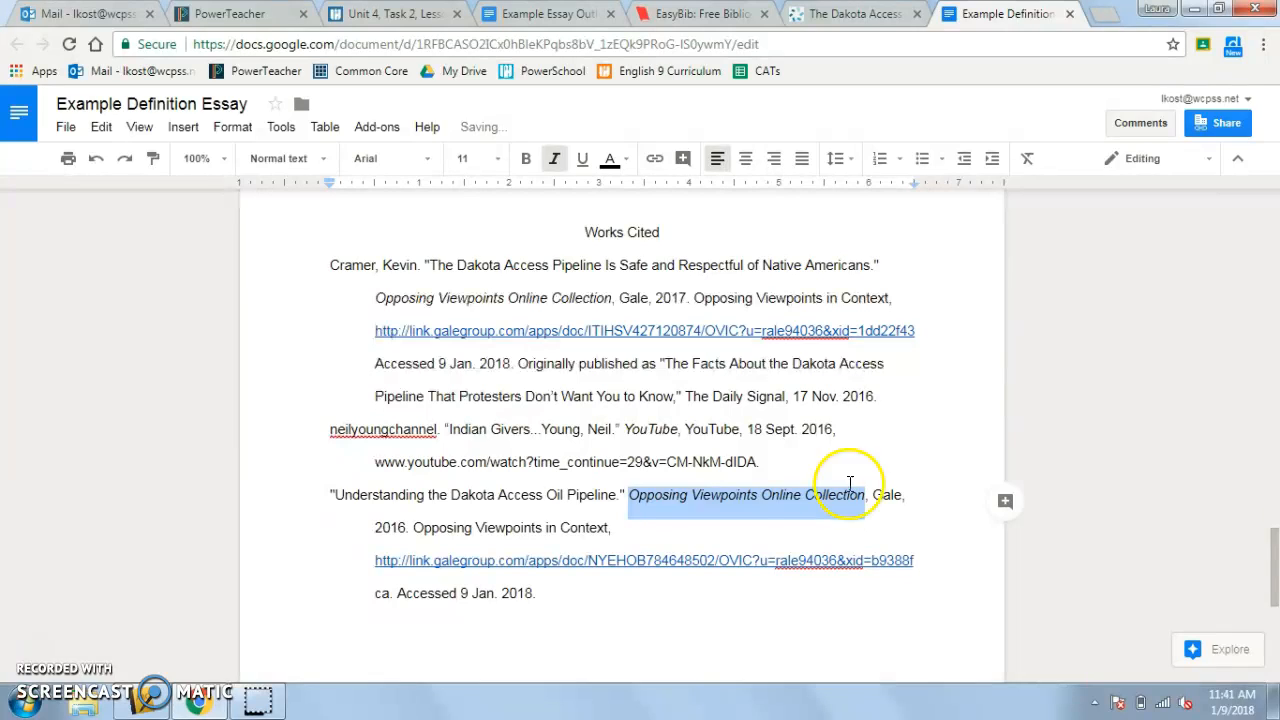
{"action": "left_click", "coordinate": [810, 431]}
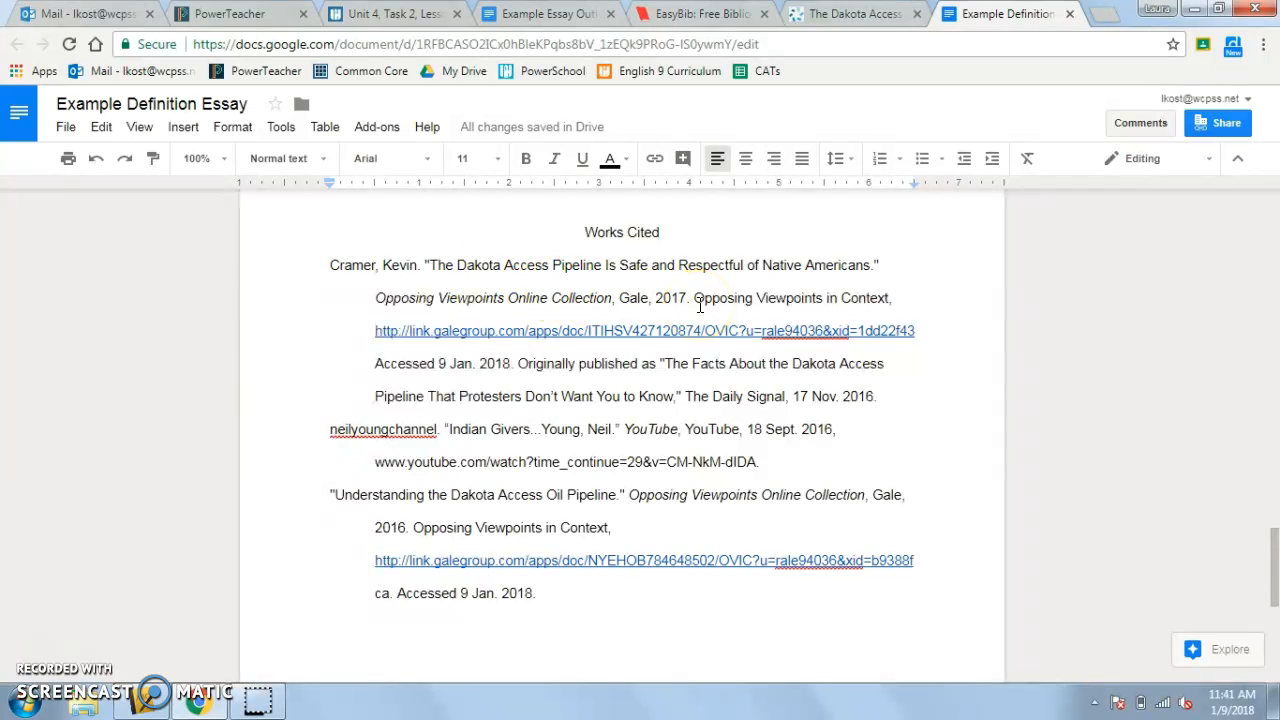
Add the in-text citation (Cramer) after the quote ending "the pipeline does not leak", moving the period behind the parentheses.
{"action": "scroll", "coordinate": [698, 304], "scroll_direction": "up", "scroll_amount": 1}
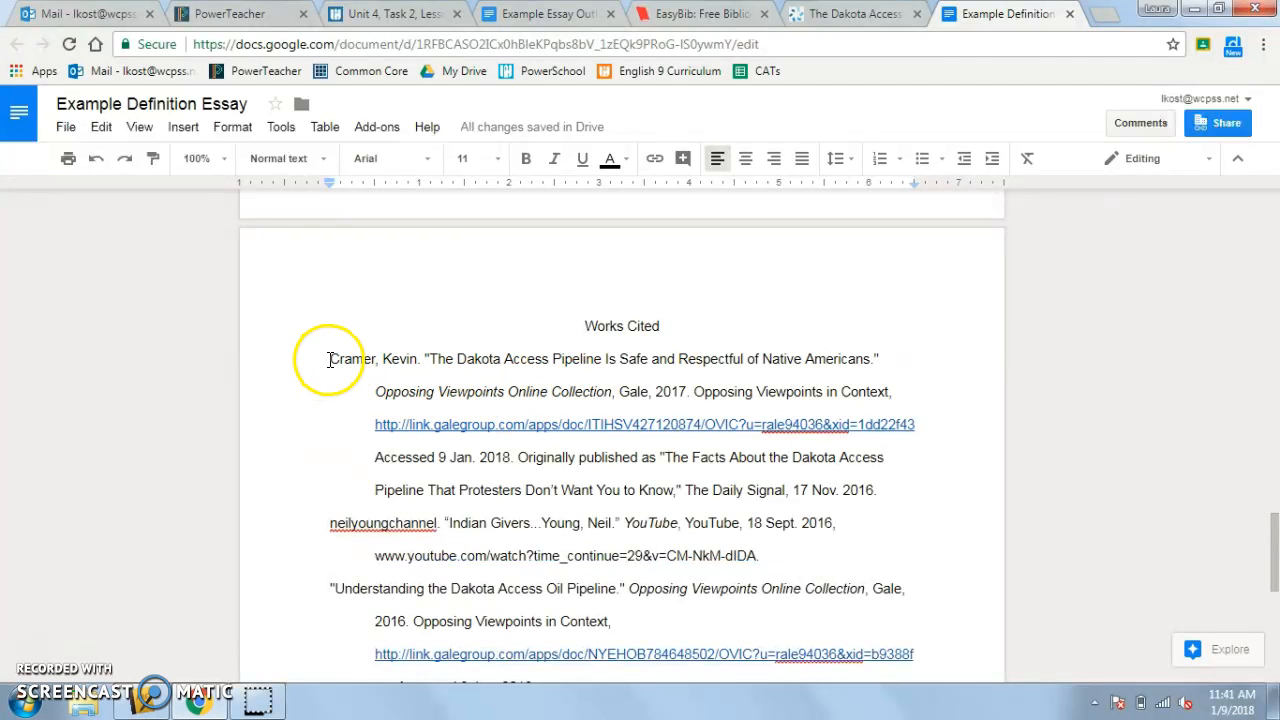
{"action": "left_click_drag", "start_coordinate": [329, 358], "coordinate": [382, 358]}
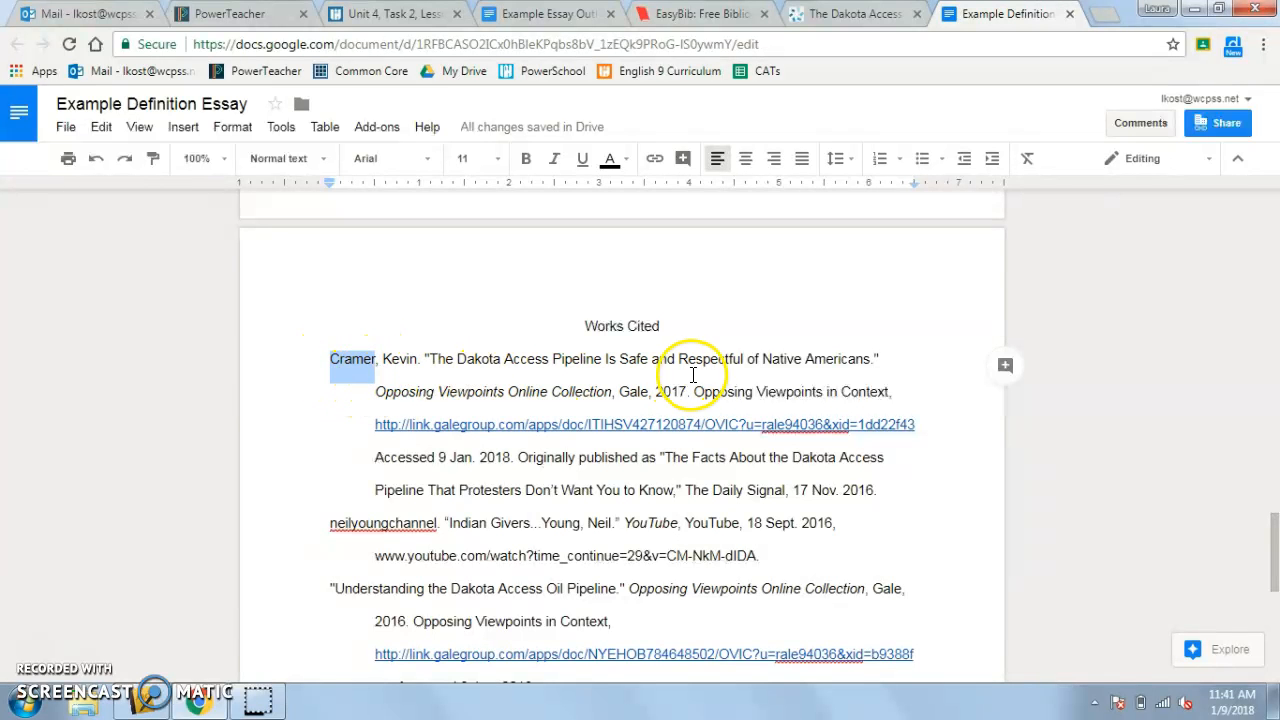
{"action": "scroll", "coordinate": [696, 374], "scroll_direction": "up", "scroll_amount": 15}
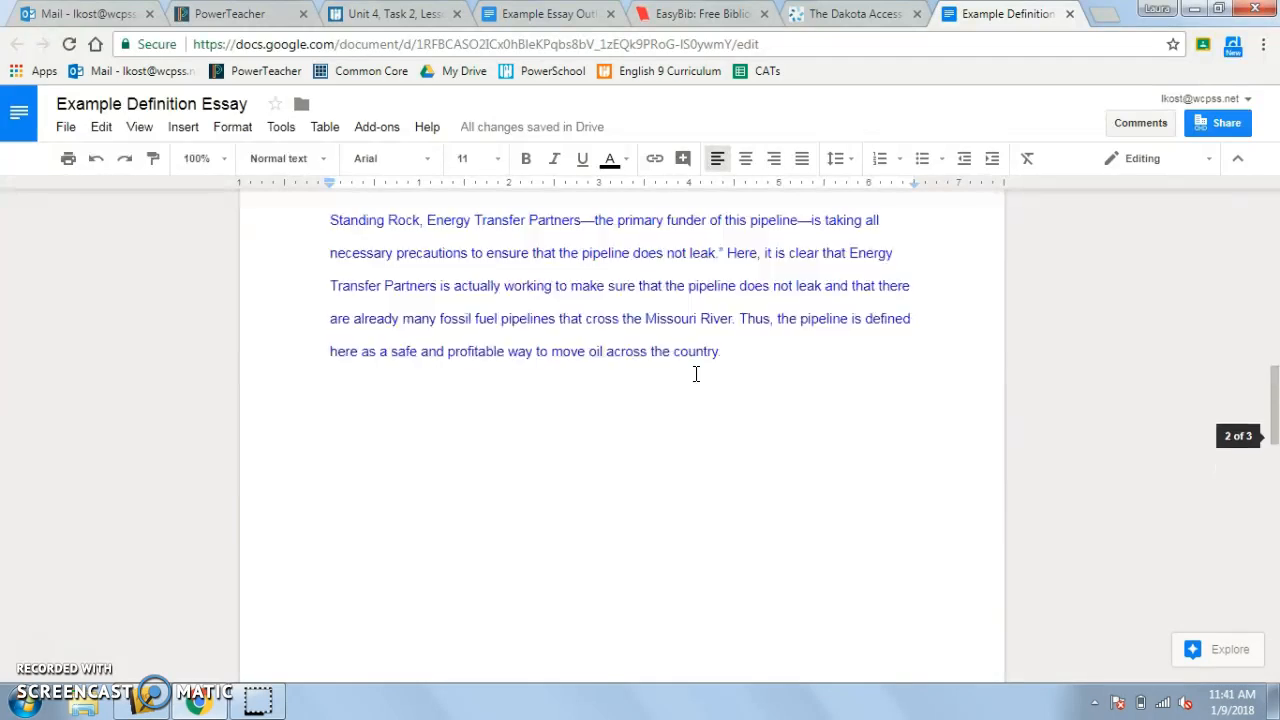
{"action": "scroll", "coordinate": [696, 374], "scroll_direction": "up", "scroll_amount": 5}
{"action": "scroll", "coordinate": [694, 374], "scroll_direction": "down", "scroll_amount": 3}
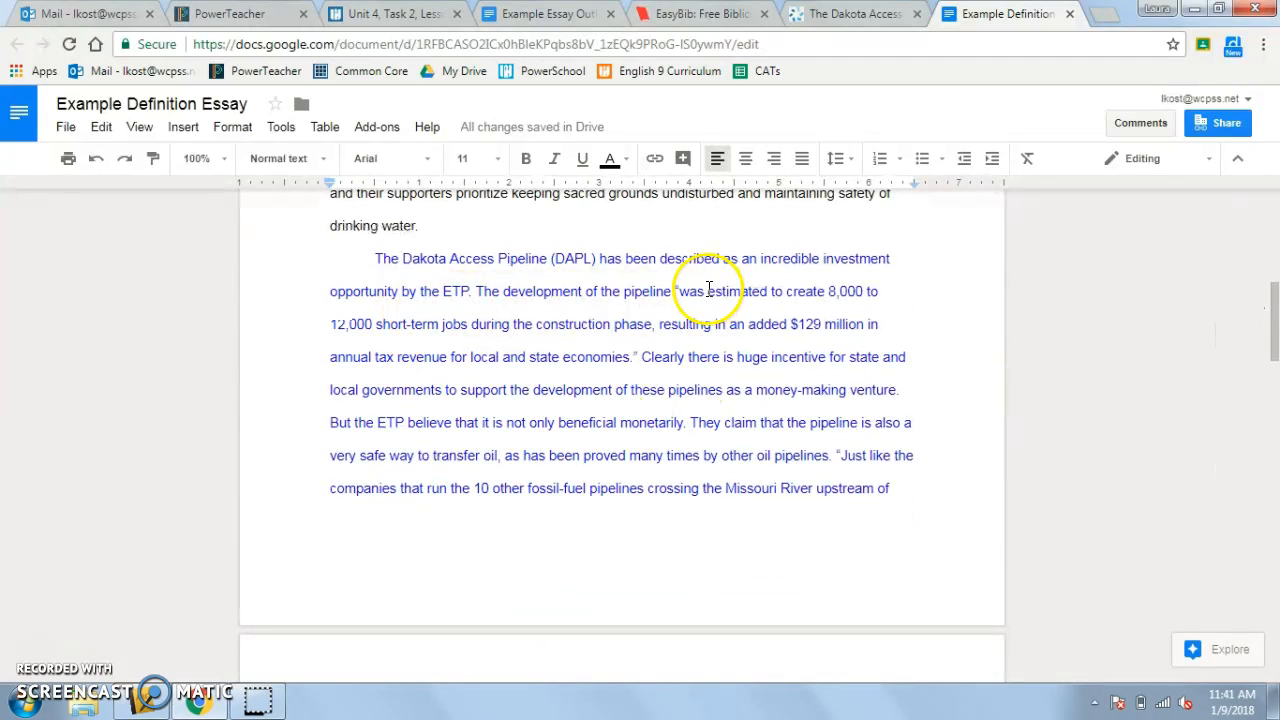
{"action": "scroll", "coordinate": [597, 302], "scroll_direction": "down", "scroll_amount": 2}
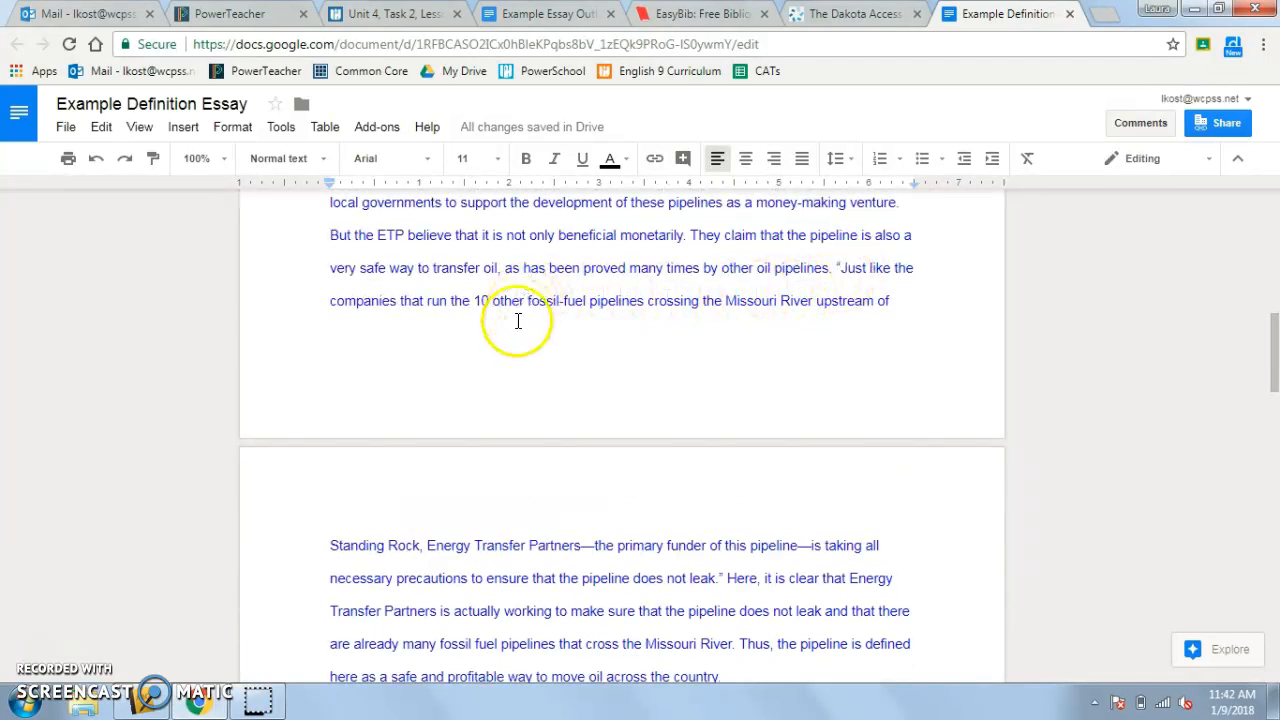
{"action": "scroll", "coordinate": [643, 516], "scroll_direction": "down", "scroll_amount": 1}
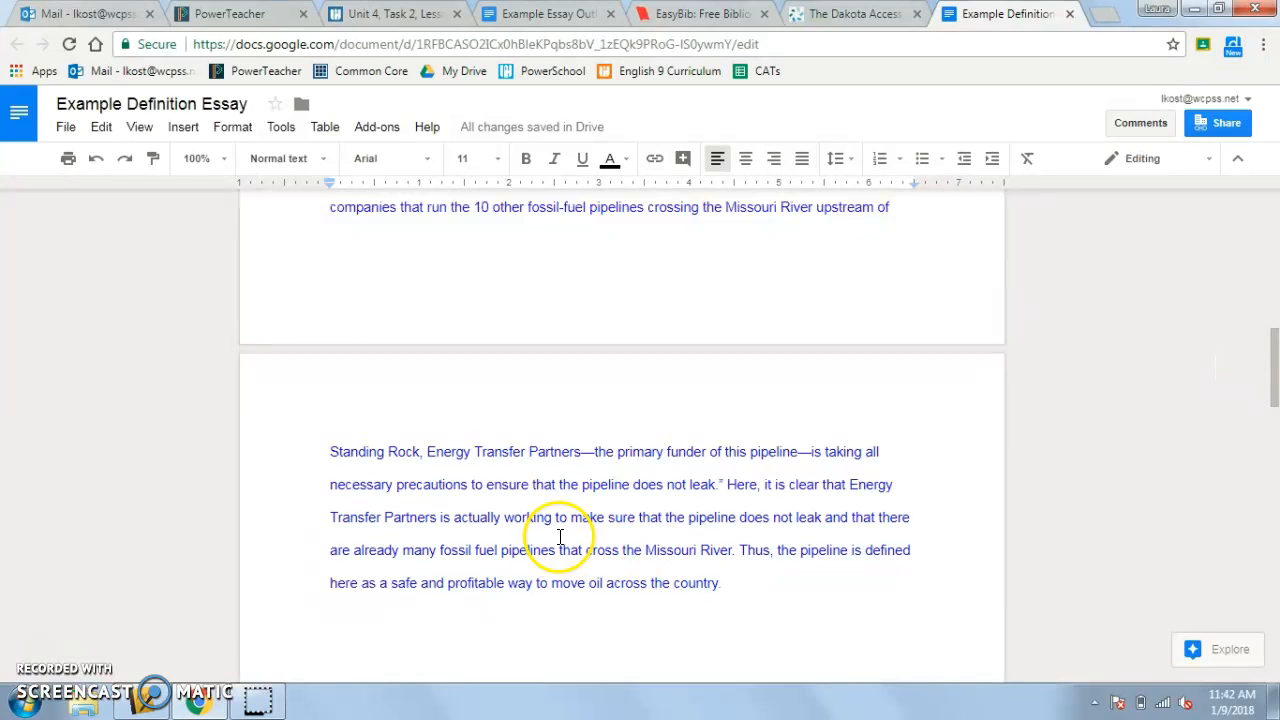
{"action": "left_click", "coordinate": [713, 484]}
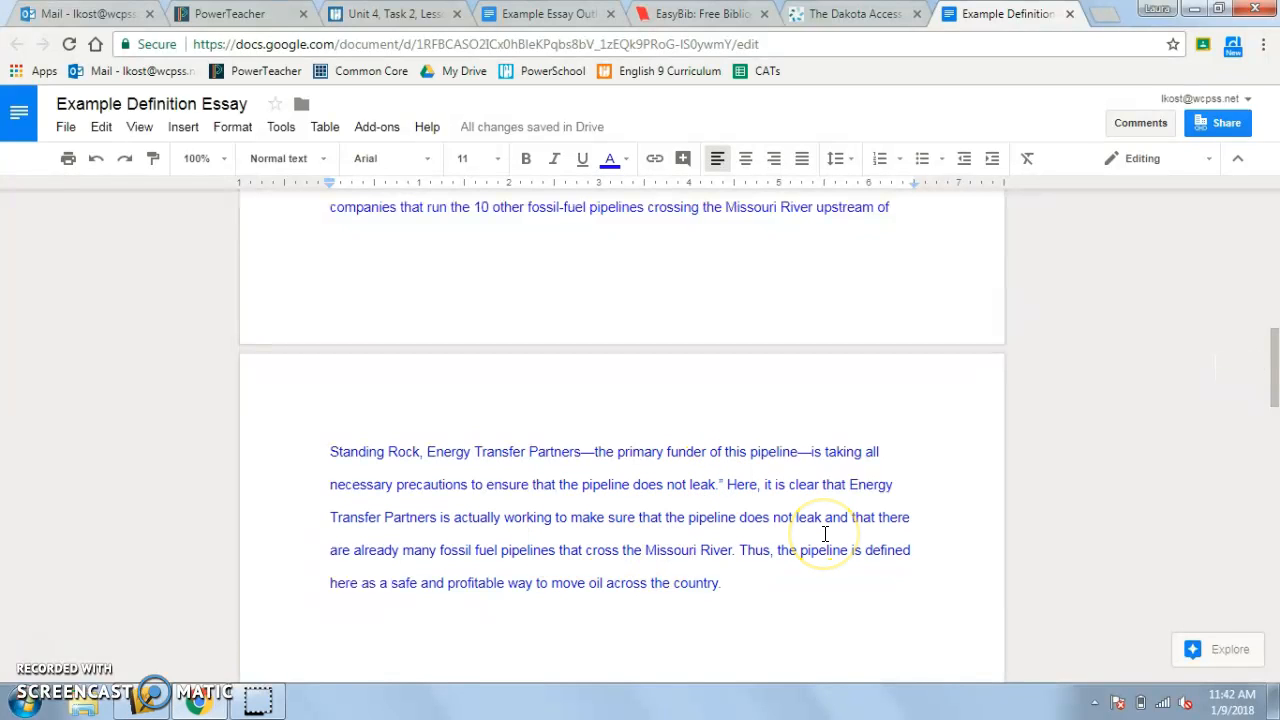
{"action": "key", "text": "BackSpace"}
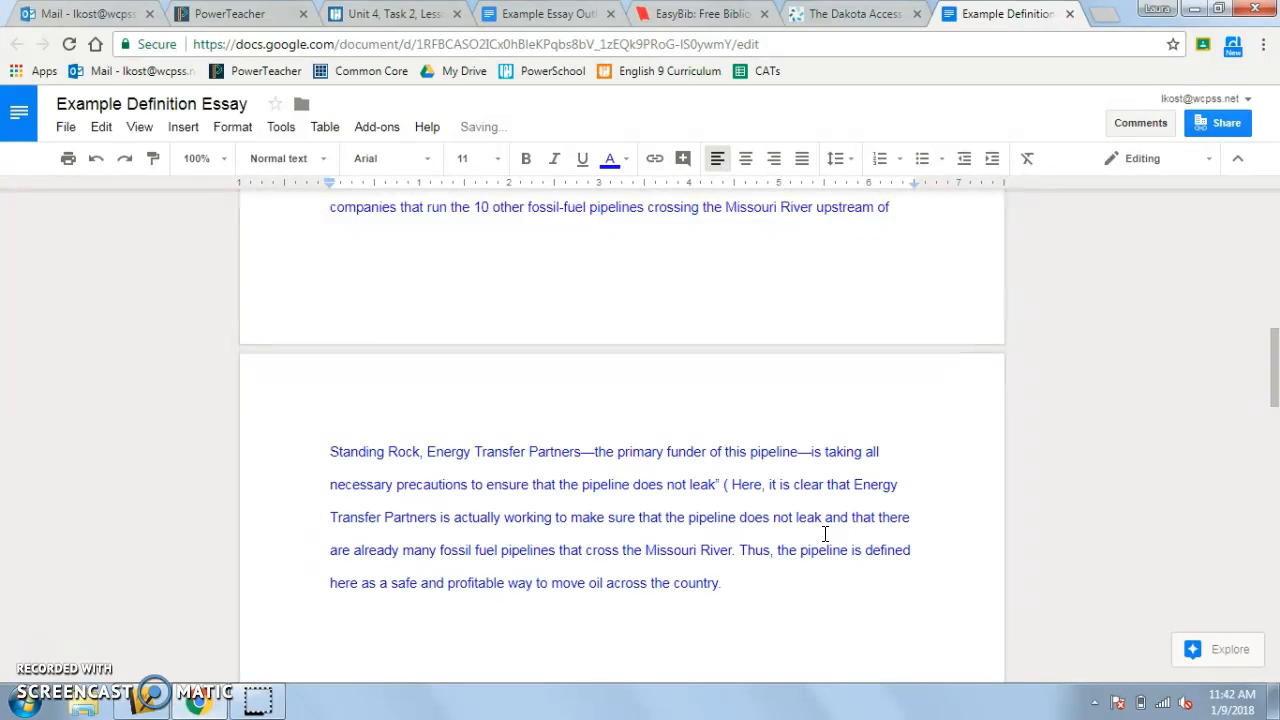
{"action": "type", "text": "Cramer)."}
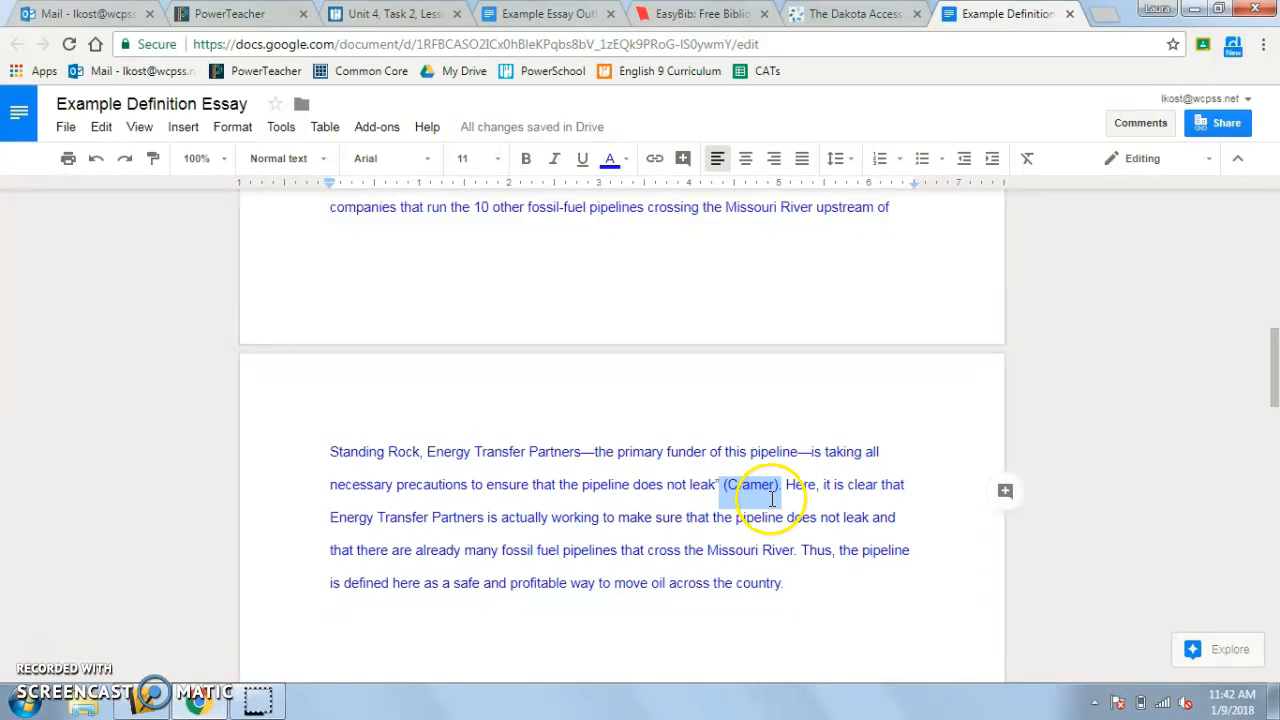
Copy the title "Understanding the Dakota Access Oil Pipeline" from the last Works Cited entry, without its period and quotation marks.
{"action": "scroll", "coordinate": [743, 486], "scroll_direction": "down", "scroll_amount": 5}
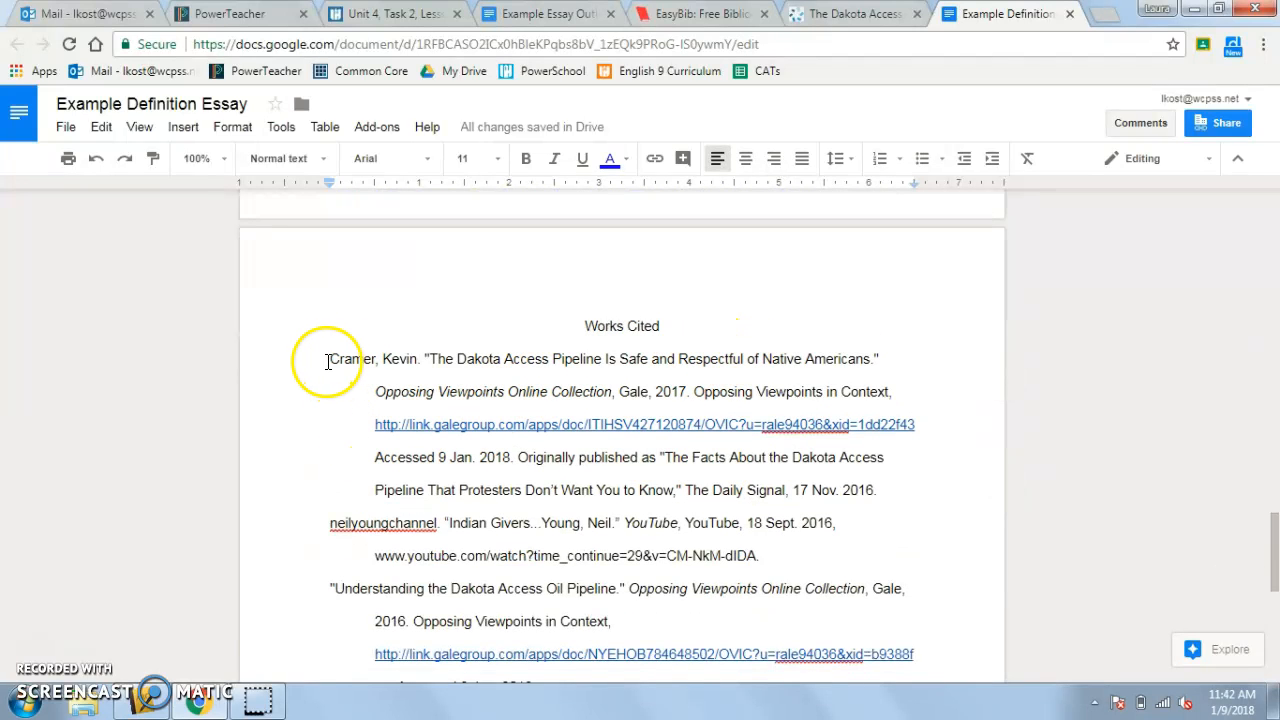
{"action": "left_click_drag", "start_coordinate": [330, 360], "coordinate": [887, 486]}
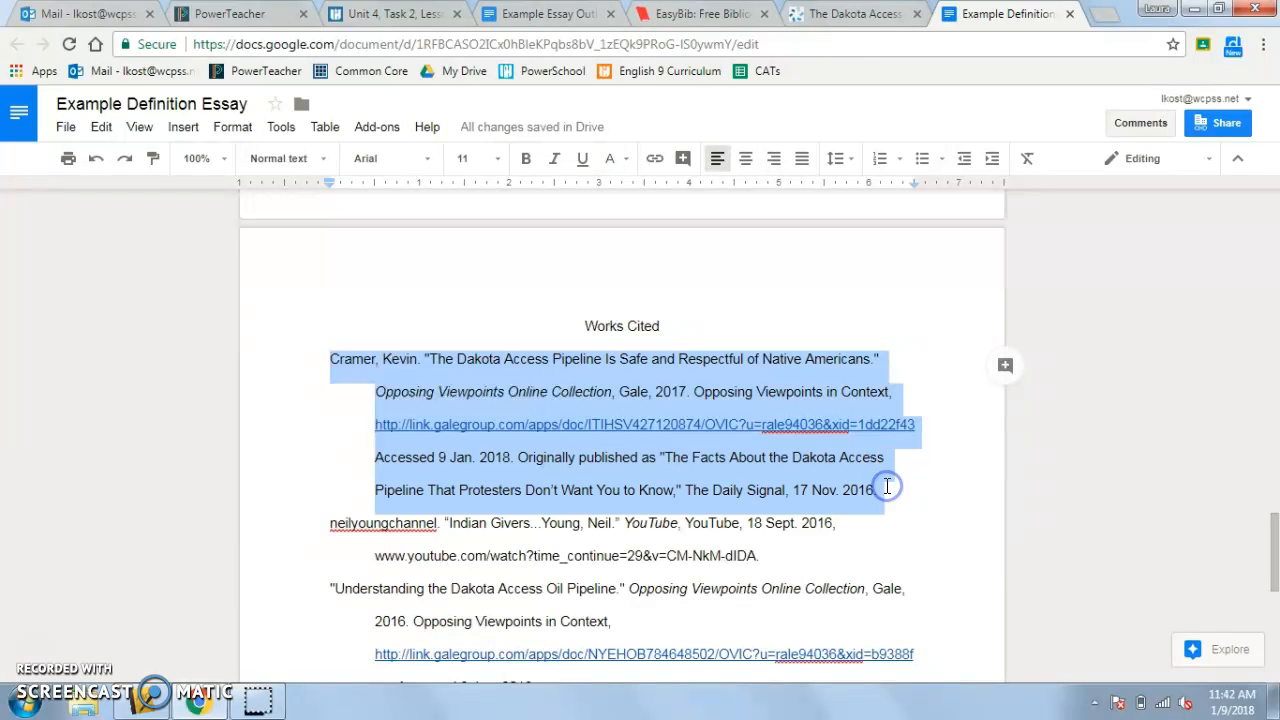
{"action": "scroll", "coordinate": [886, 486], "scroll_direction": "up", "scroll_amount": 2}
{"action": "scroll", "coordinate": [543, 586], "scroll_direction": "down", "scroll_amount": 4}
{"action": "left_click_drag", "start_coordinate": [336, 404], "coordinate": [618, 402]}
{"action": "key", "text": "ctrl+c"}
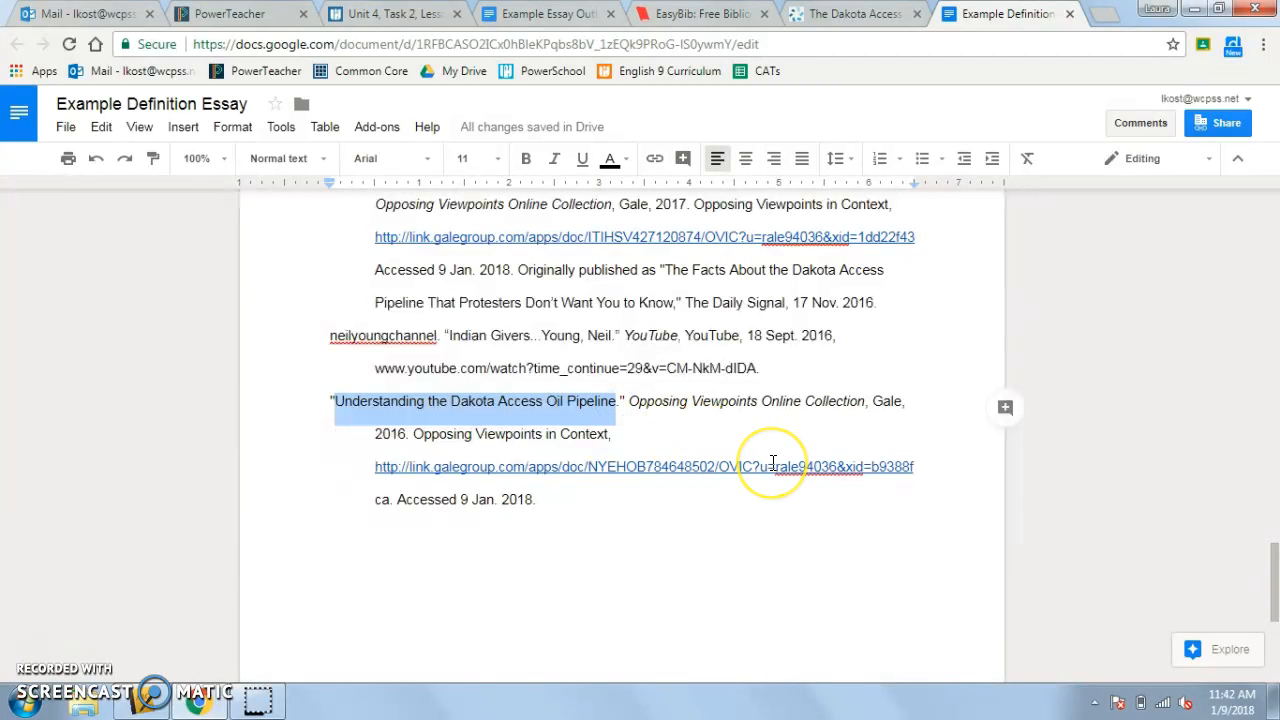
Add the in-text citation ("Understanding the Dakota Access Oil Pipeline") after the quote ending "local and state economies", moving the period behind the parentheses.
{"action": "scroll", "coordinate": [773, 463], "scroll_direction": "up", "scroll_amount": 15}
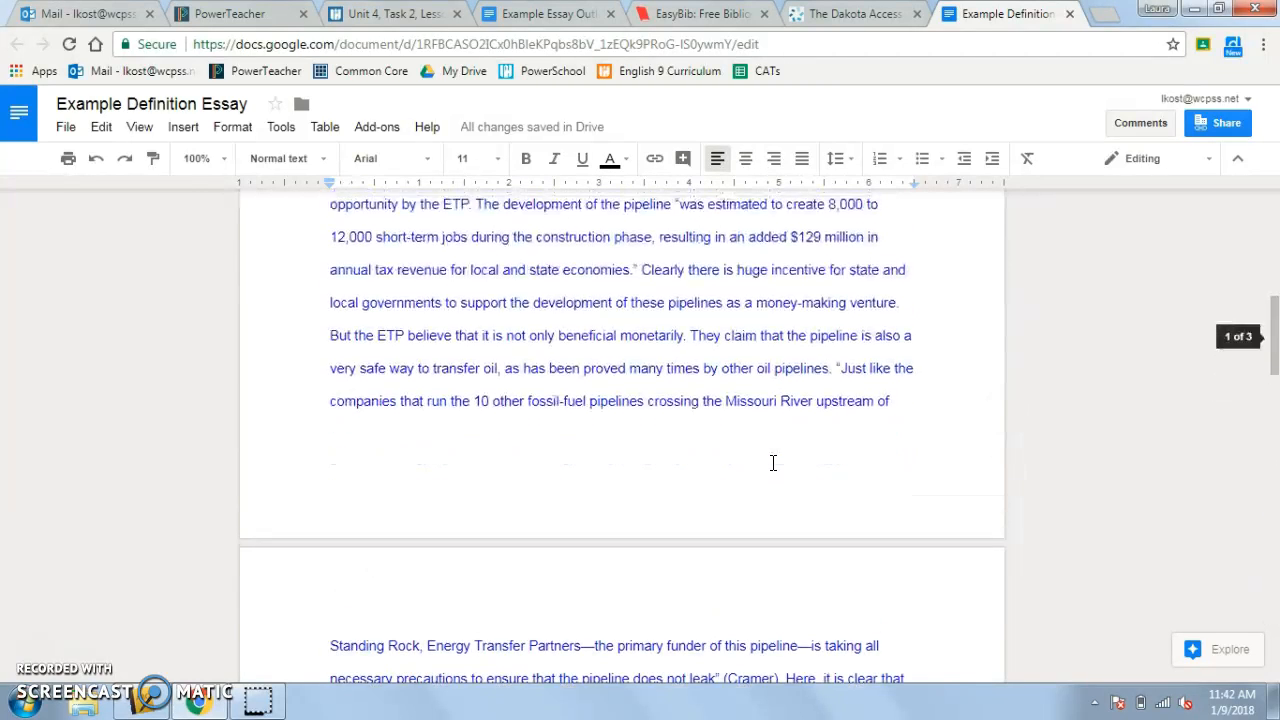
{"action": "scroll", "coordinate": [773, 463], "scroll_direction": "up", "scroll_amount": 3}
{"action": "left_click", "coordinate": [631, 448]}
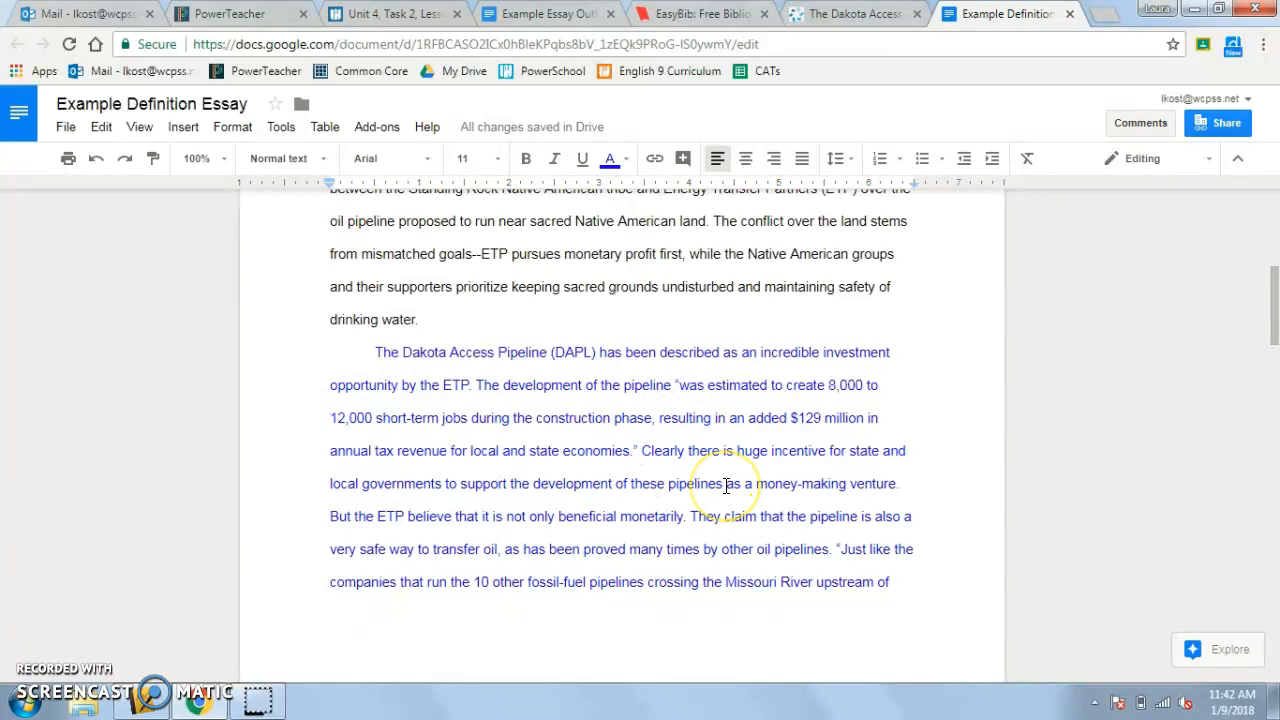
{"action": "key", "text": "BackSpace"}
{"action": "key", "text": "Right"}
{"action": "key", "text": "Right"}
{"action": "type", "text": "("}
{"action": "type", "text": "\""}
{"action": "key", "text": "ctrl+v"}
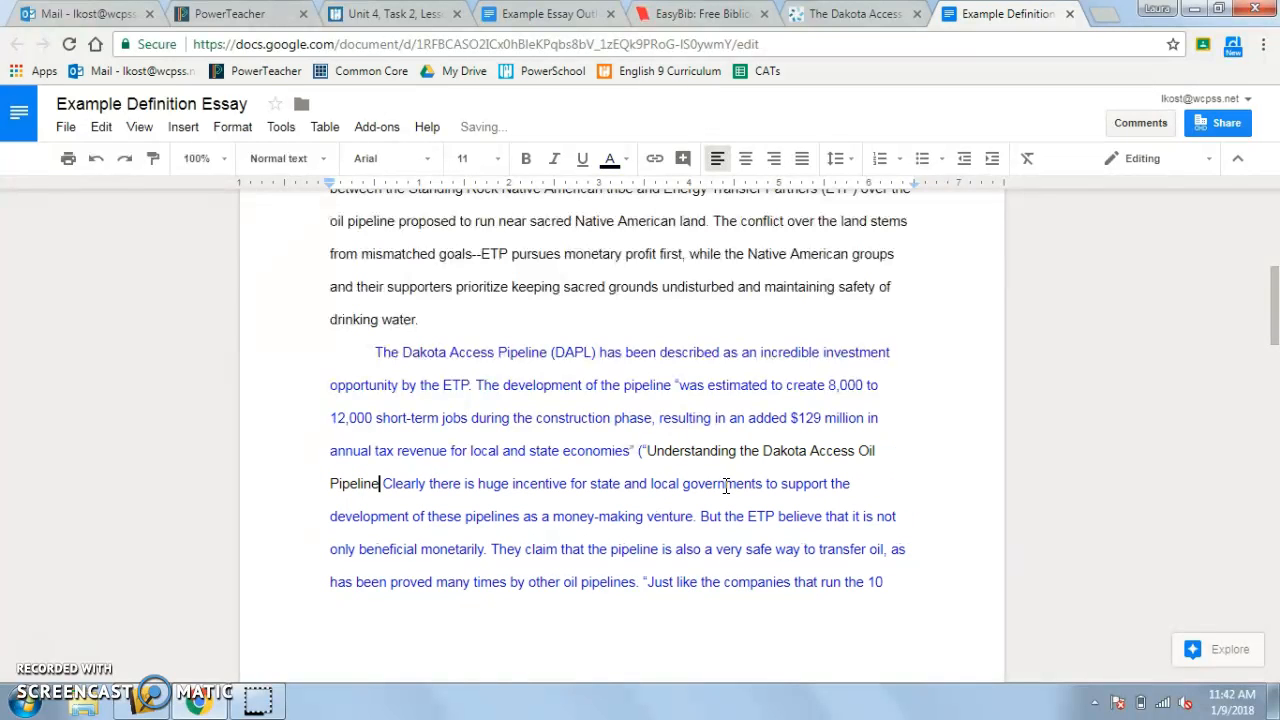
{"action": "type", "text": "\""}
{"action": "type", "text": ")."}
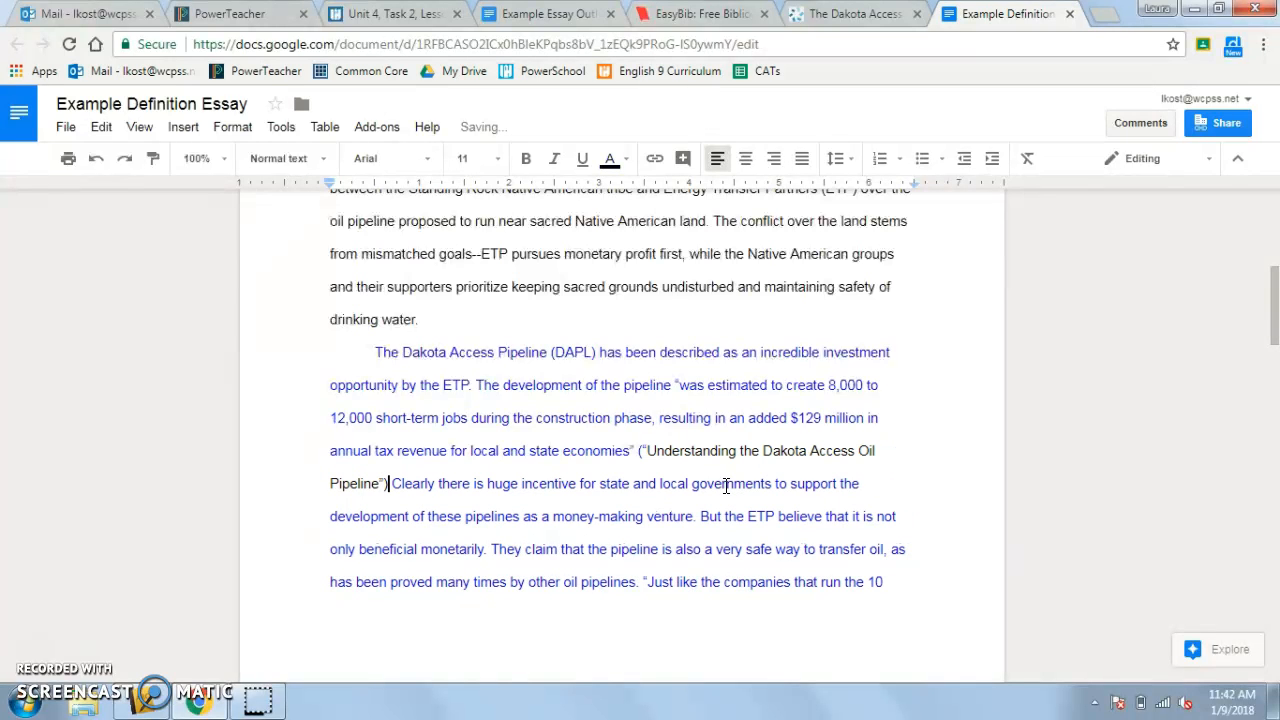
Color the new "Understanding the Dakota Access Oil Pipeline" in-text citation blue to match its paragraph.
{"action": "left_click", "coordinate": [636, 449], "text": "shift"}
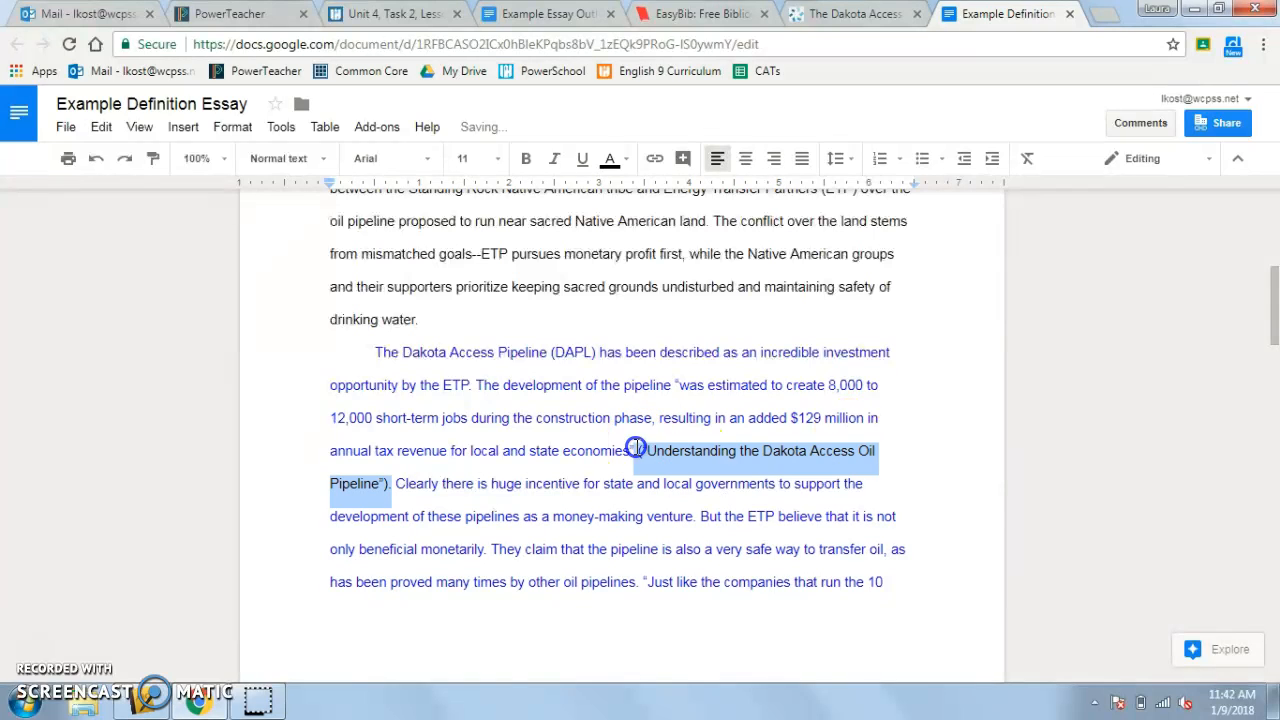
{"action": "left_click", "coordinate": [612, 158]}
{"action": "left_click", "coordinate": [736, 256]}
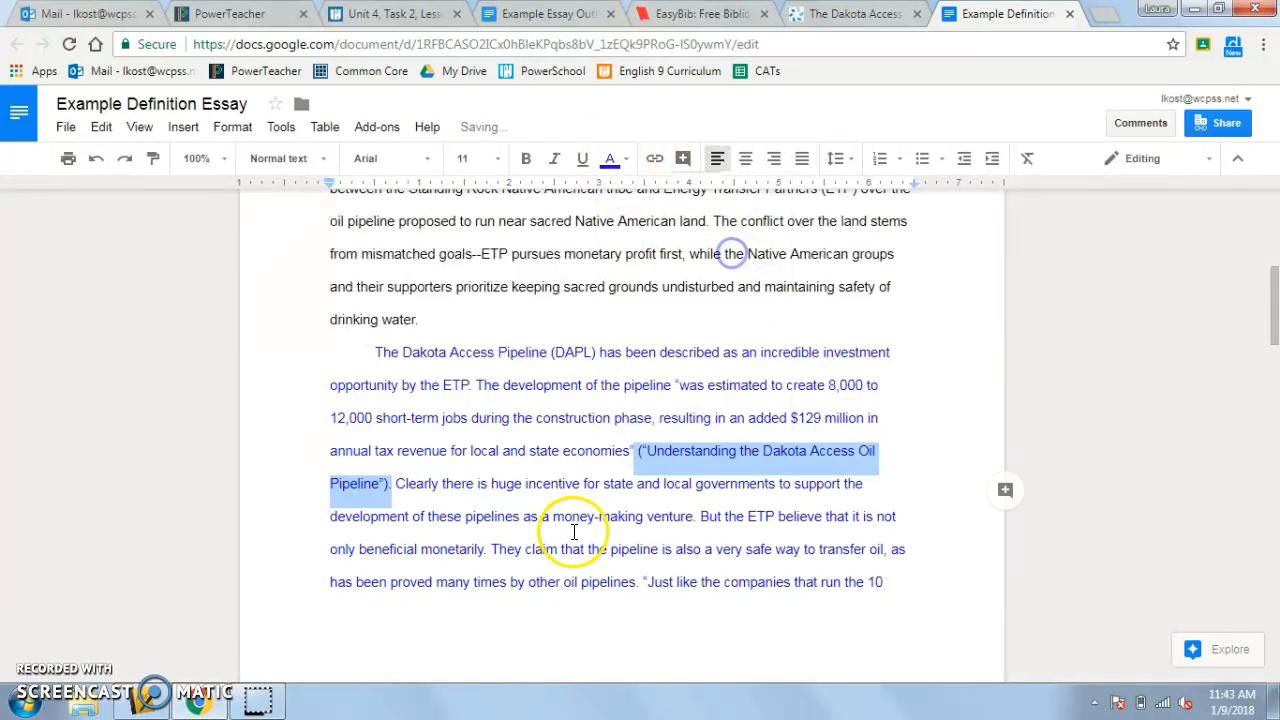
{"action": "left_click", "coordinate": [572, 527]}
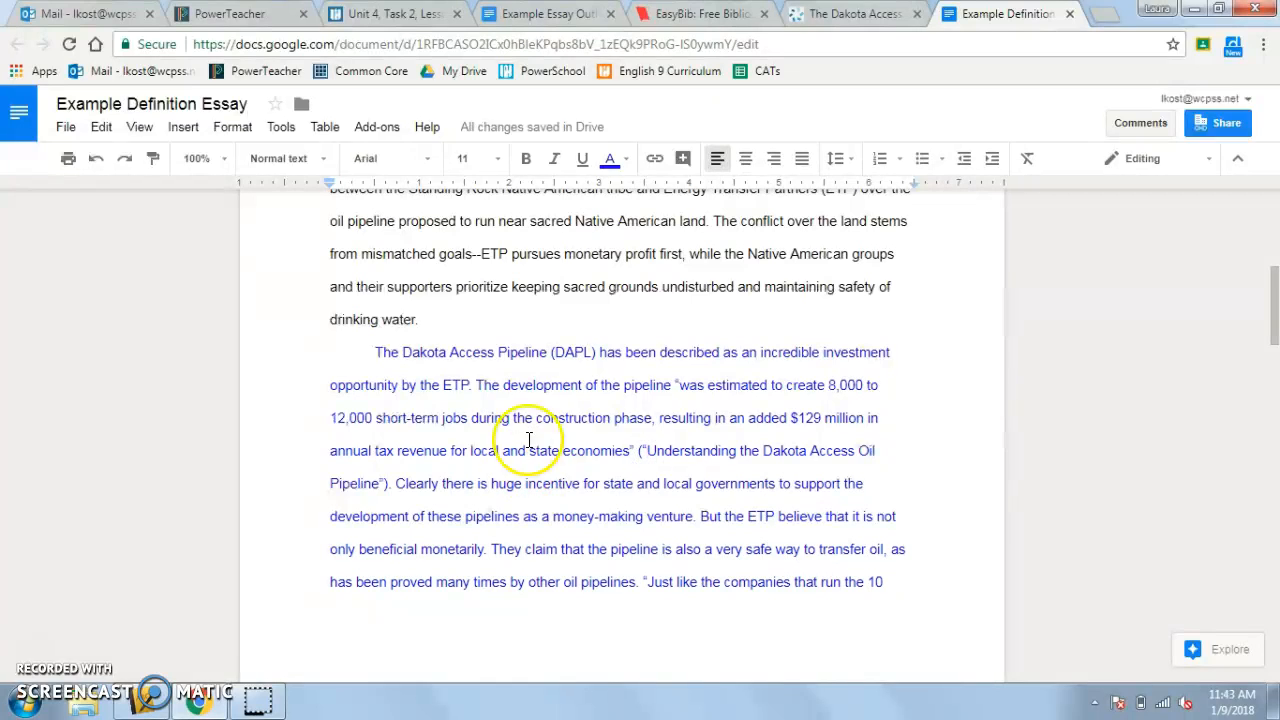
Compare the in-text citations in the body paragraph with the Works Cited entries, and review the essay back to its heading.
{"action": "left_click_drag", "start_coordinate": [640, 450], "coordinate": [403, 482]}
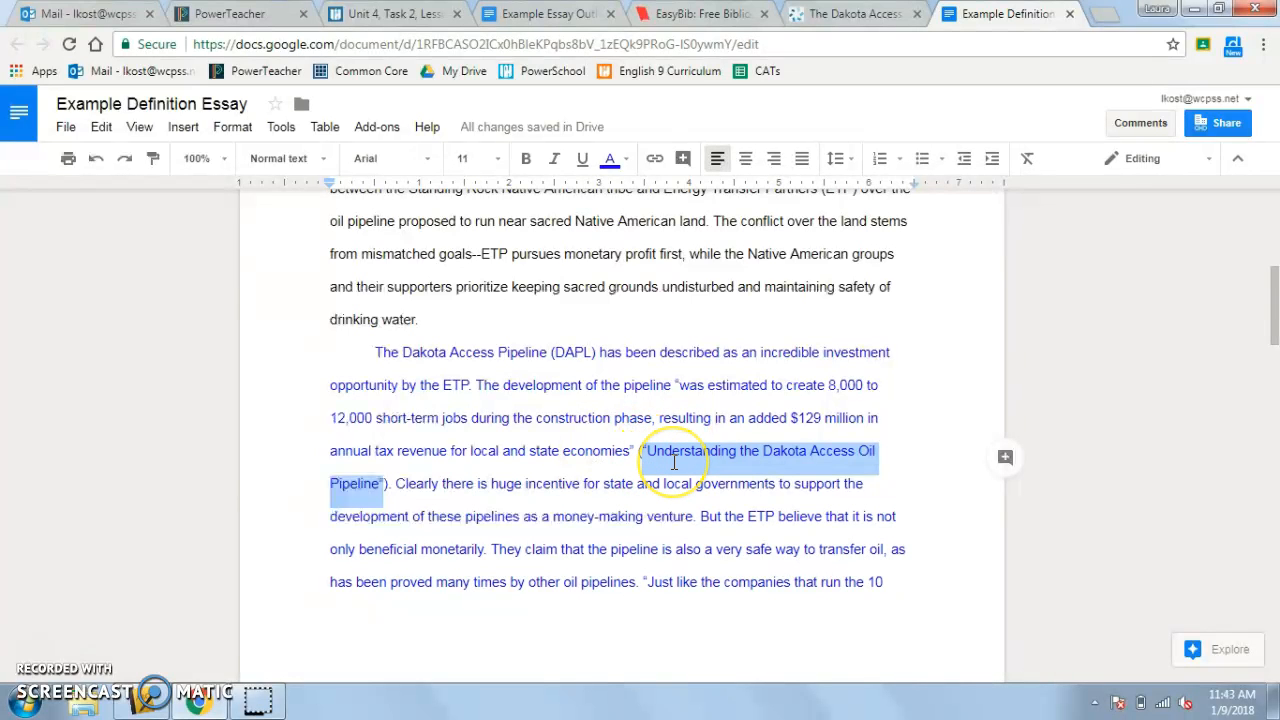
{"action": "scroll", "coordinate": [674, 462], "scroll_direction": "down", "scroll_amount": 20}
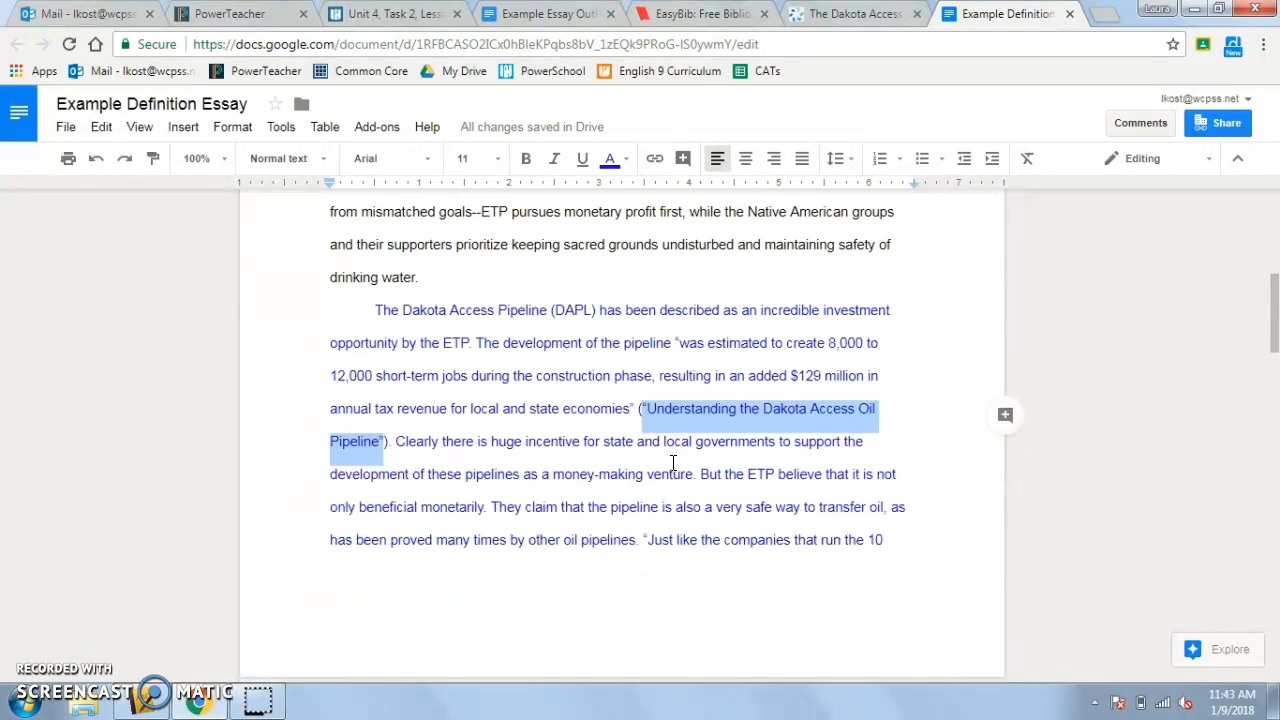
{"action": "scroll", "coordinate": [674, 462], "scroll_direction": "up", "scroll_amount": 6}
{"action": "scroll", "coordinate": [511, 560], "scroll_direction": "down", "scroll_amount": 3}
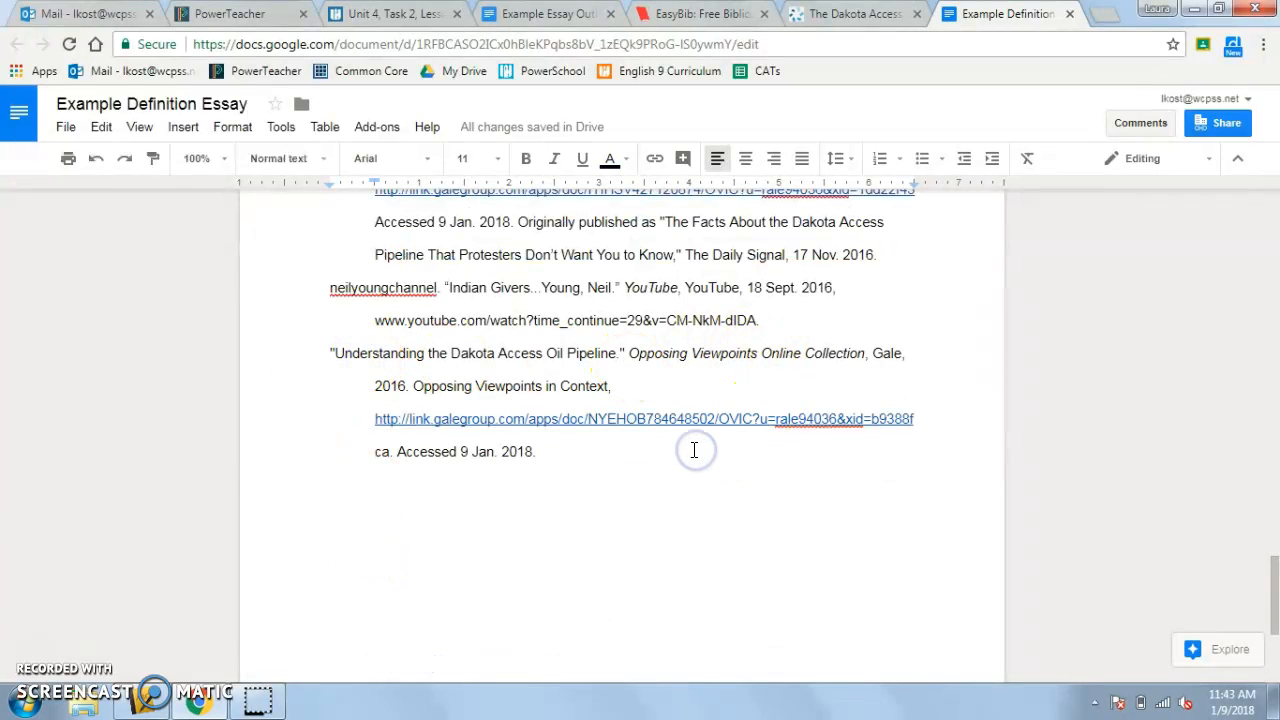
{"action": "scroll", "coordinate": [694, 450], "scroll_direction": "up", "scroll_amount": 3}
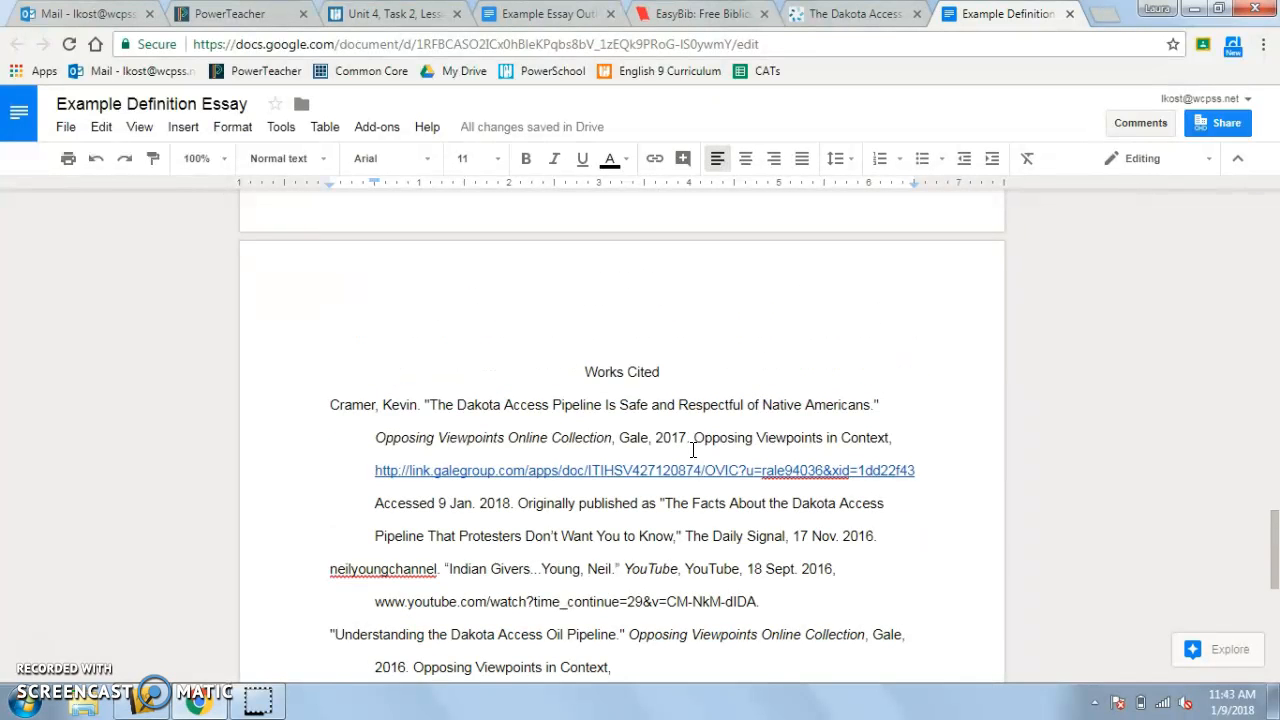
{"action": "scroll", "coordinate": [534, 334], "scroll_direction": "down", "scroll_amount": 3}
{"action": "scroll", "coordinate": [552, 358], "scroll_direction": "up", "scroll_amount": 6}
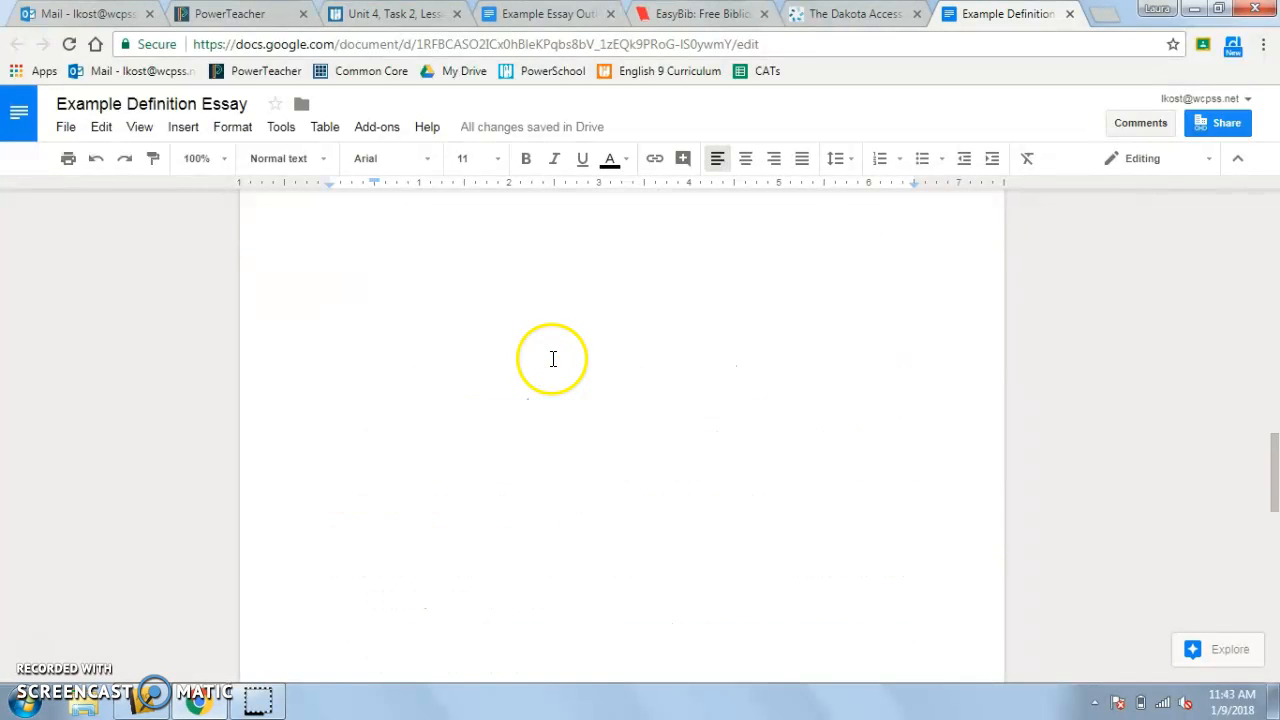
{"action": "scroll", "coordinate": [552, 358], "scroll_direction": "up", "scroll_amount": 5}
{"action": "scroll", "coordinate": [552, 360], "scroll_direction": "up", "scroll_amount": 2}
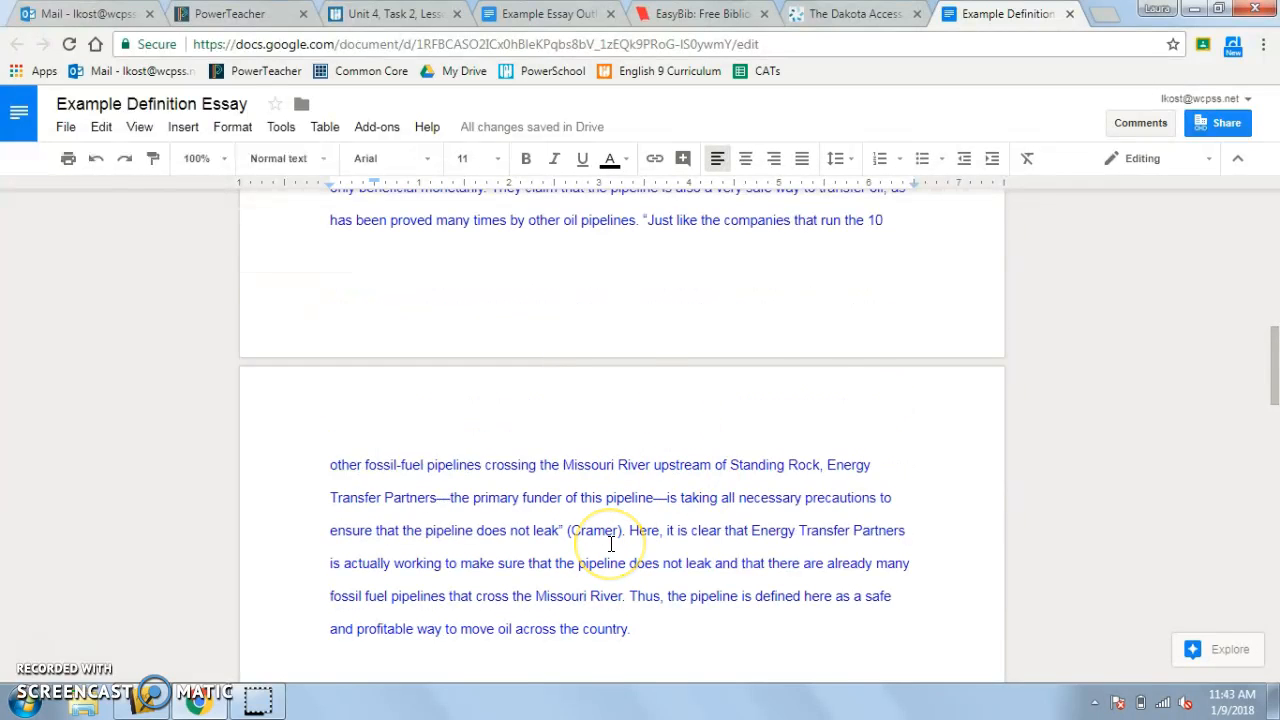
{"action": "scroll", "coordinate": [611, 543], "scroll_direction": "up", "scroll_amount": 3}
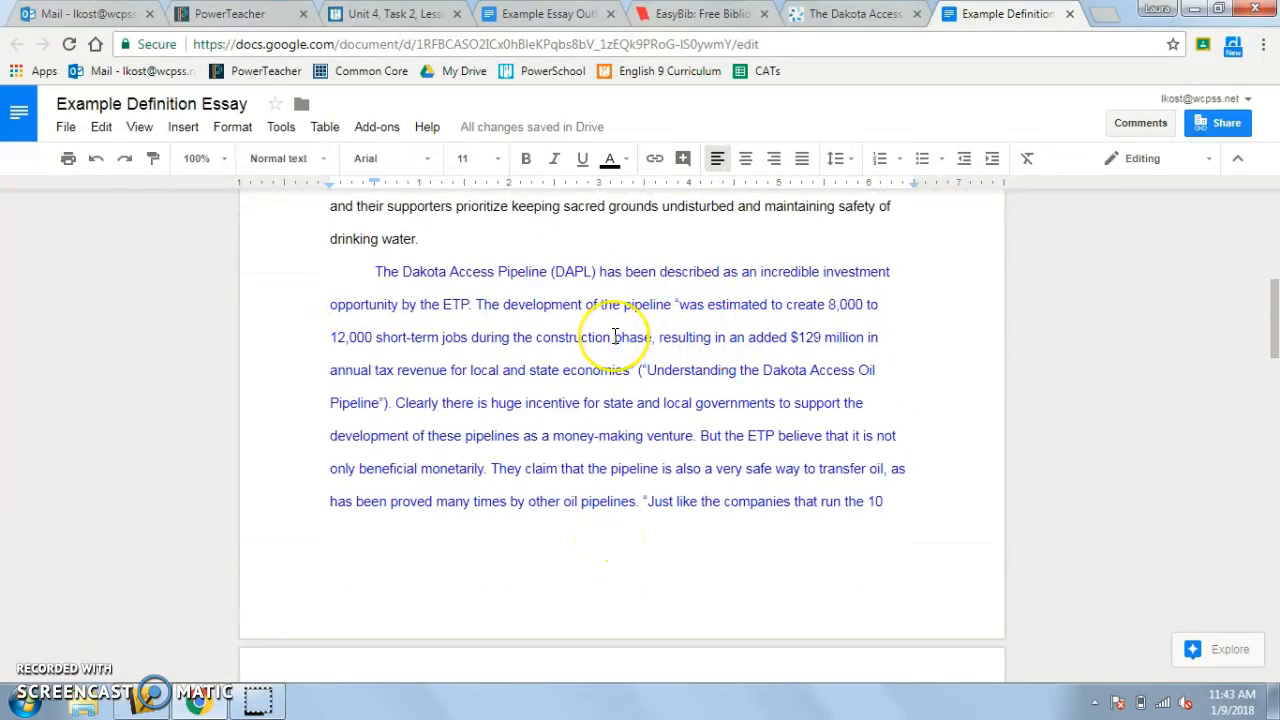
{"action": "scroll", "coordinate": [615, 336], "scroll_direction": "up", "scroll_amount": 7}
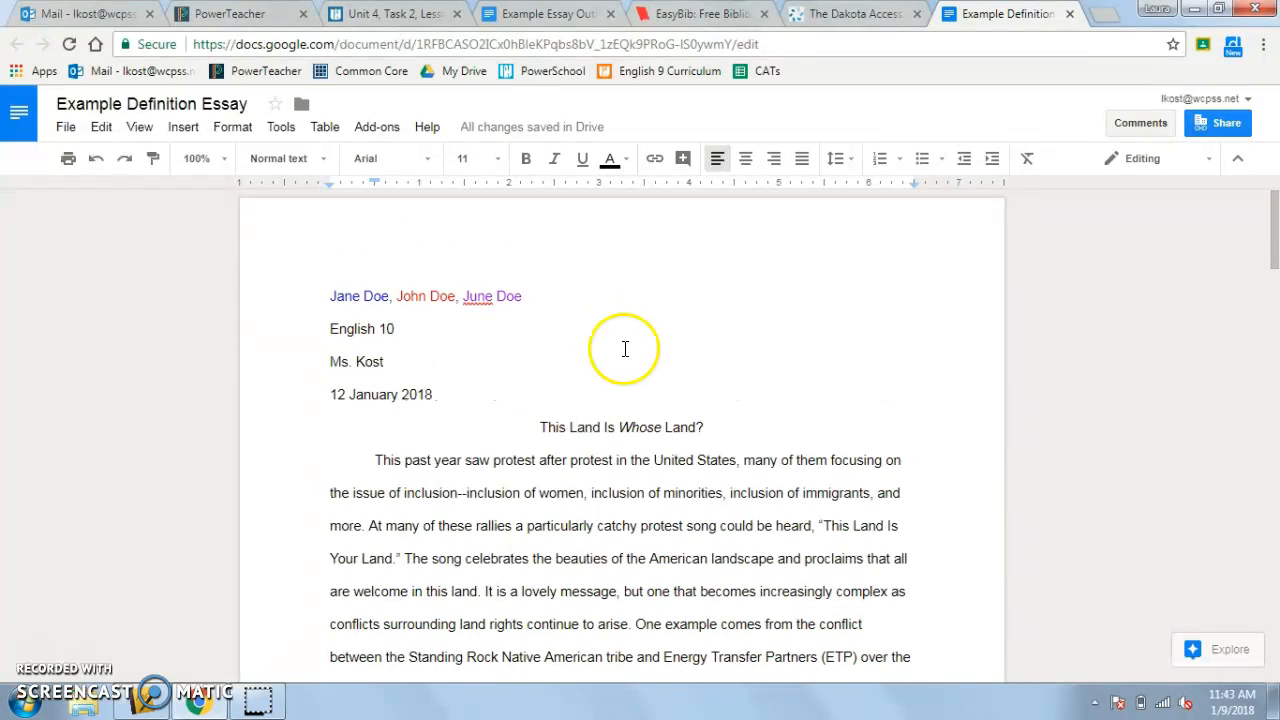